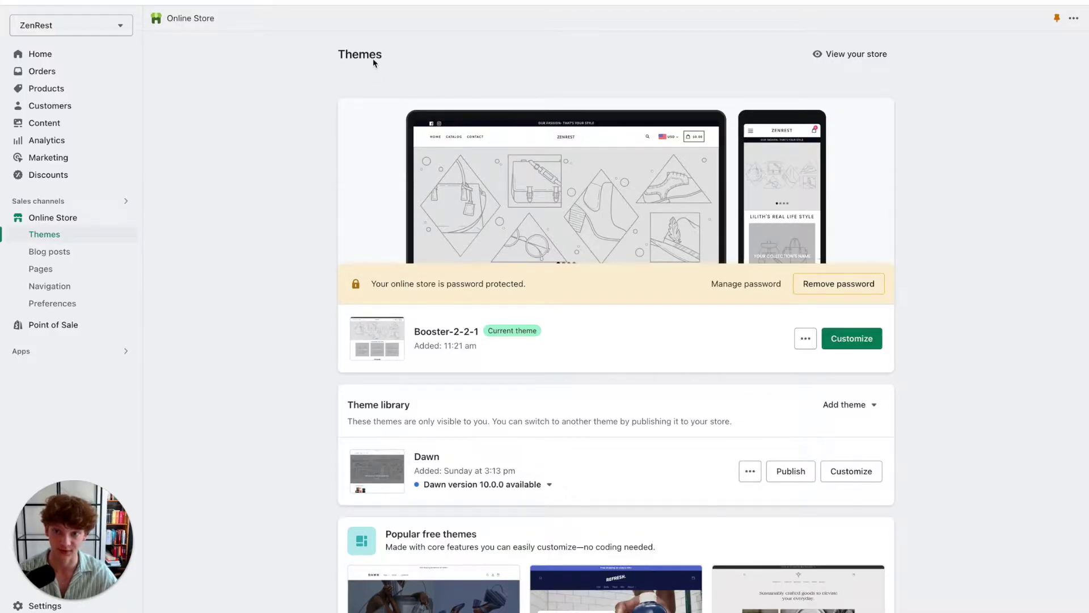
Step: Go from the admin search's Apps filter to Recommended apps in the App Store
click(379, 1)
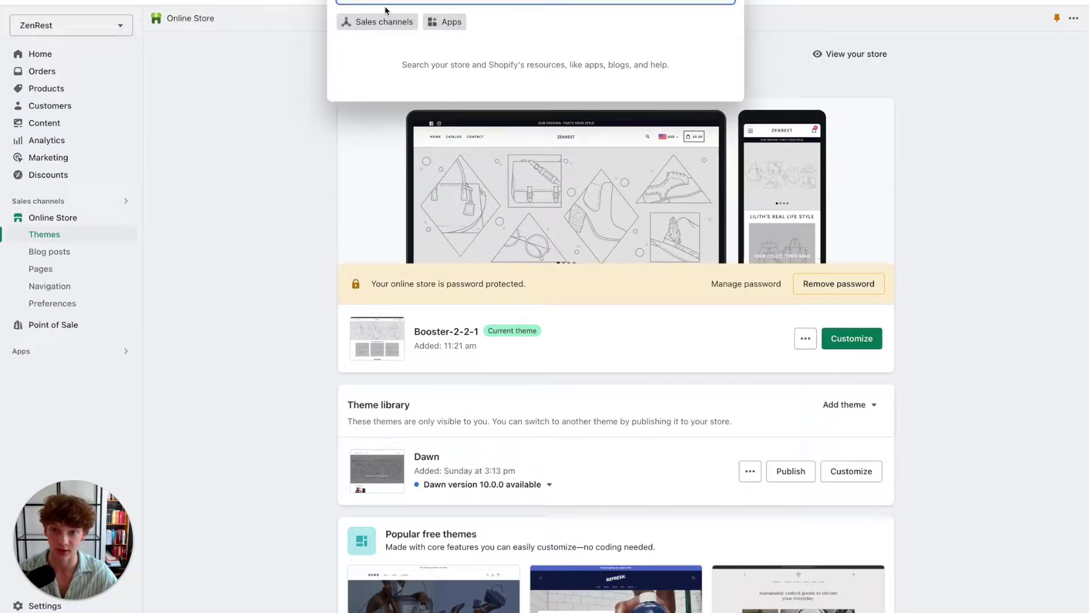
click(448, 21)
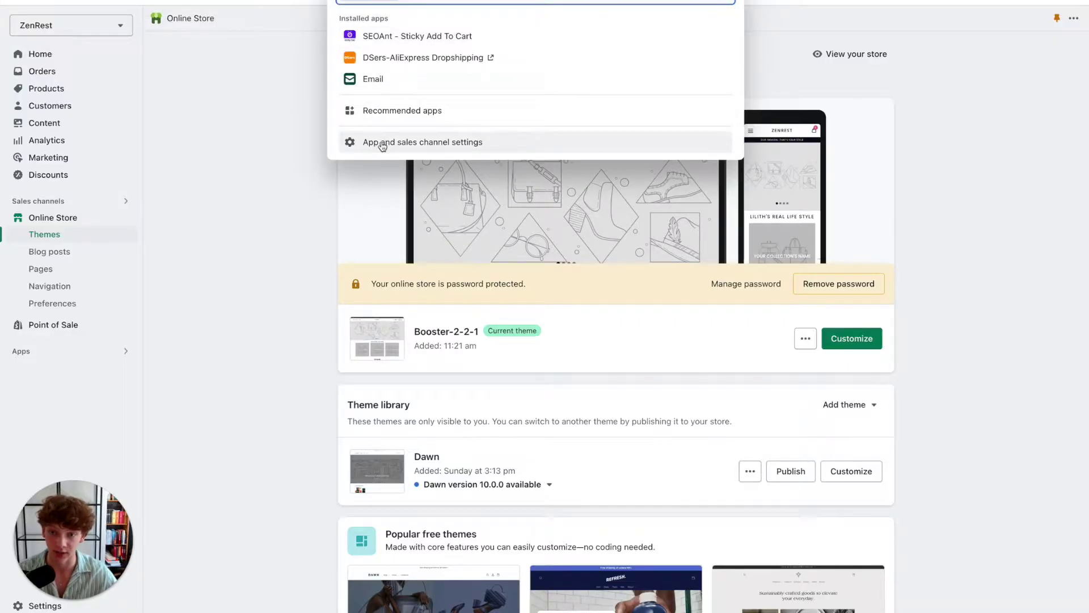
click(401, 117)
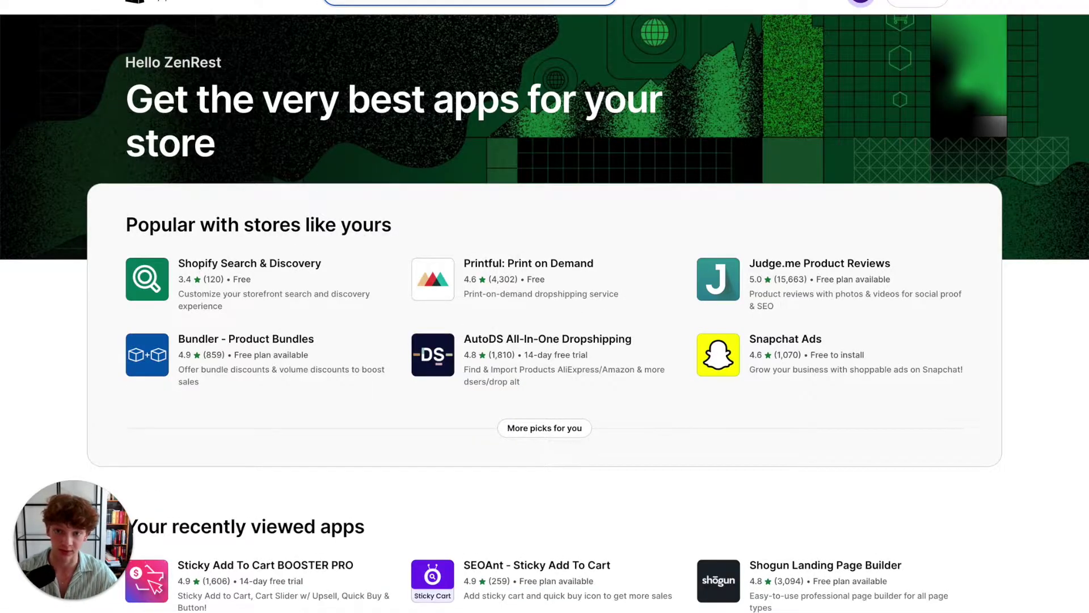
Step: Search the App Store for 'sticky add to cart' and browse the results
click(403, 5)
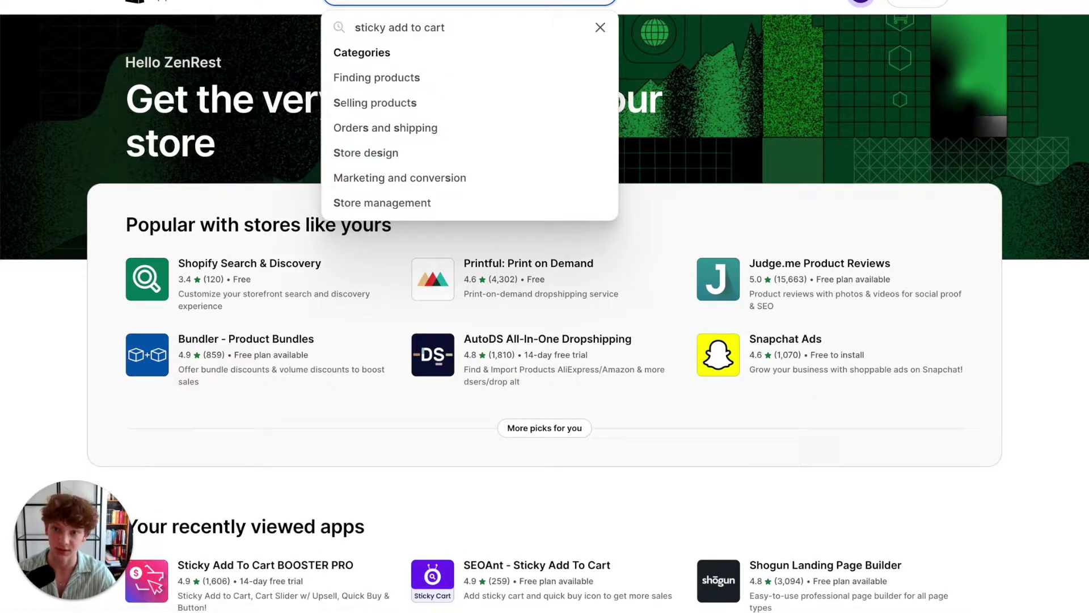
text(s)
key(Return)
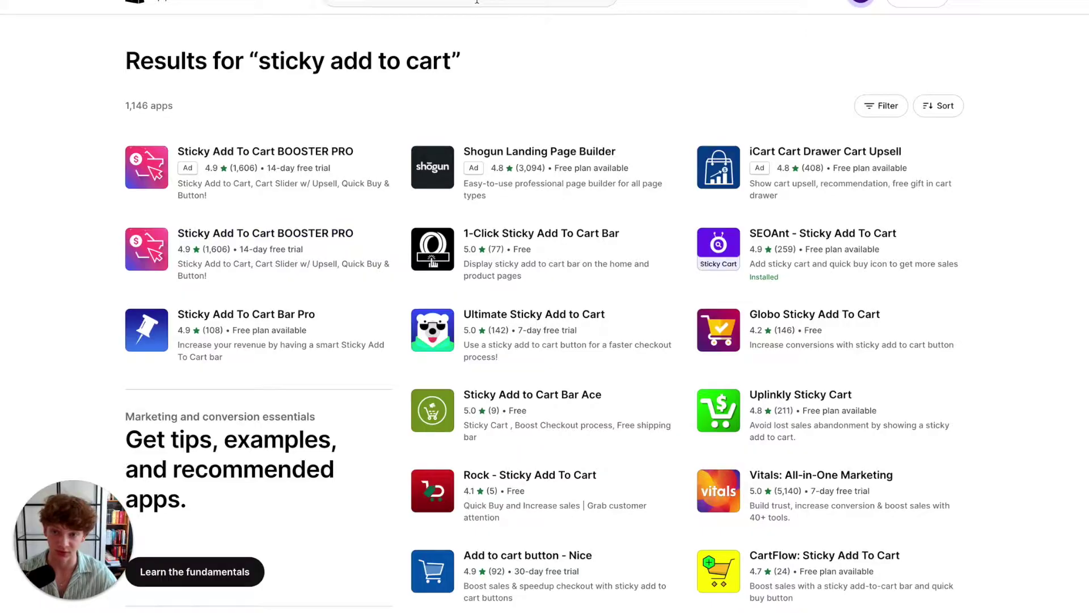
scroll(647, 153, down, 1)
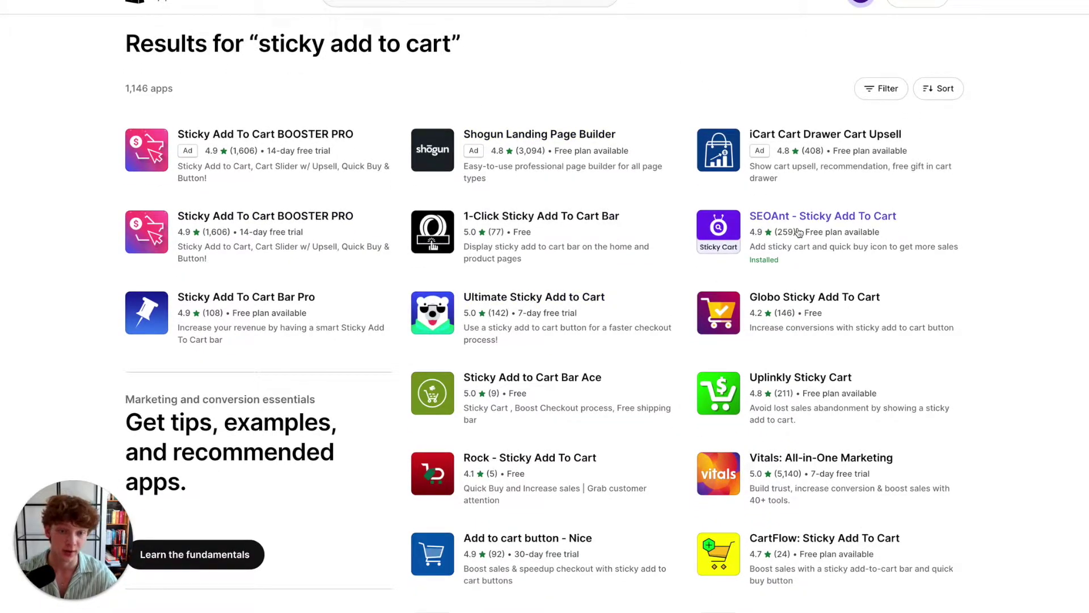
Step: Open the SEOAnt - Sticky Add To Cart listing and launch the installed app
click(757, 226)
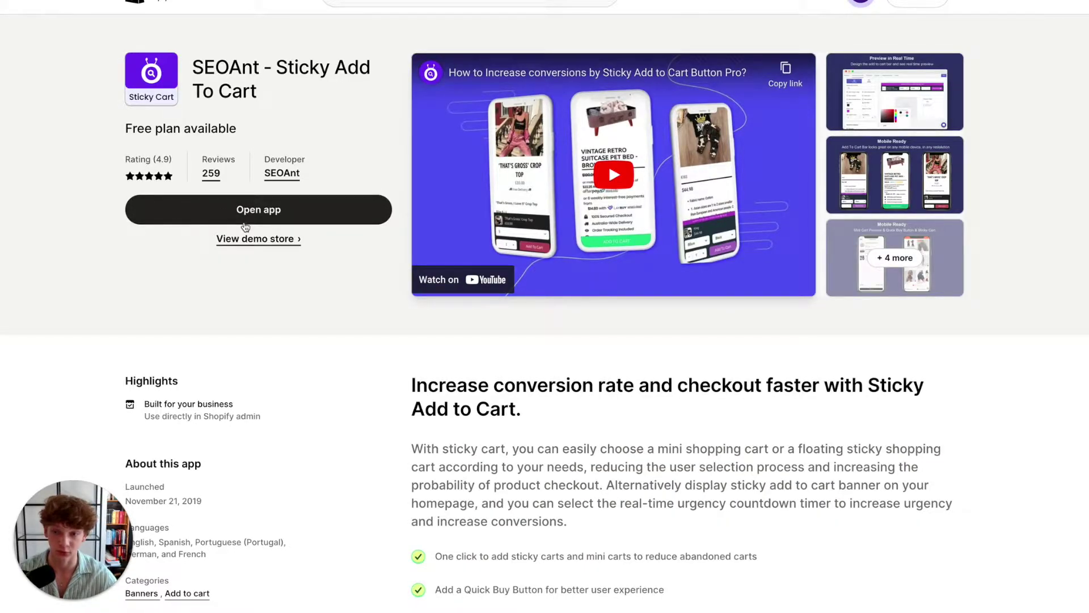
click(256, 212)
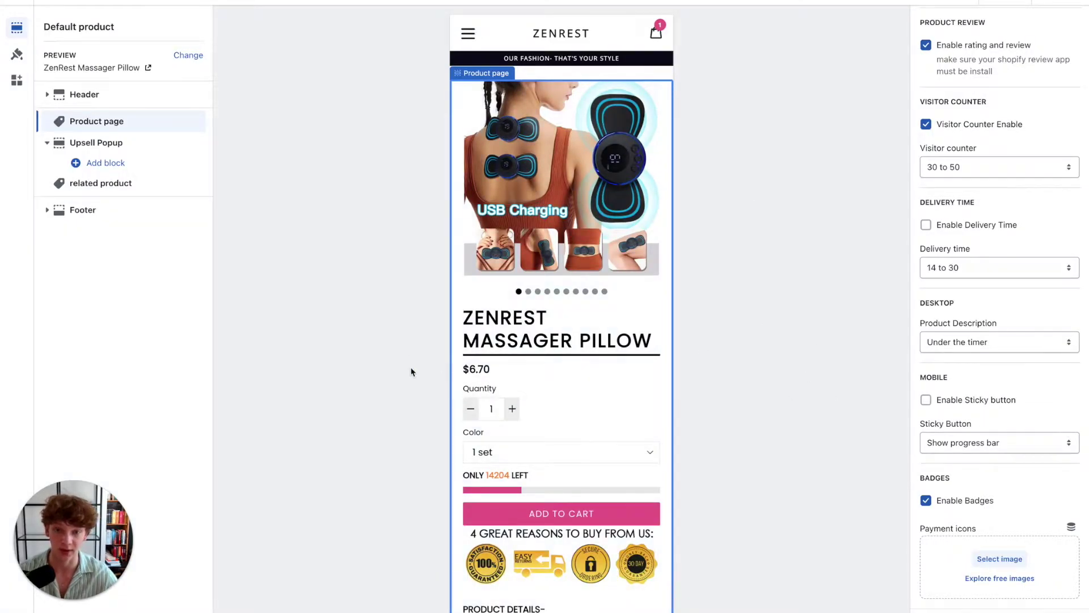
Step: Scroll through the Product page settings previewing the ZenRest Massager Pillow
scroll(965, 476, down, 5)
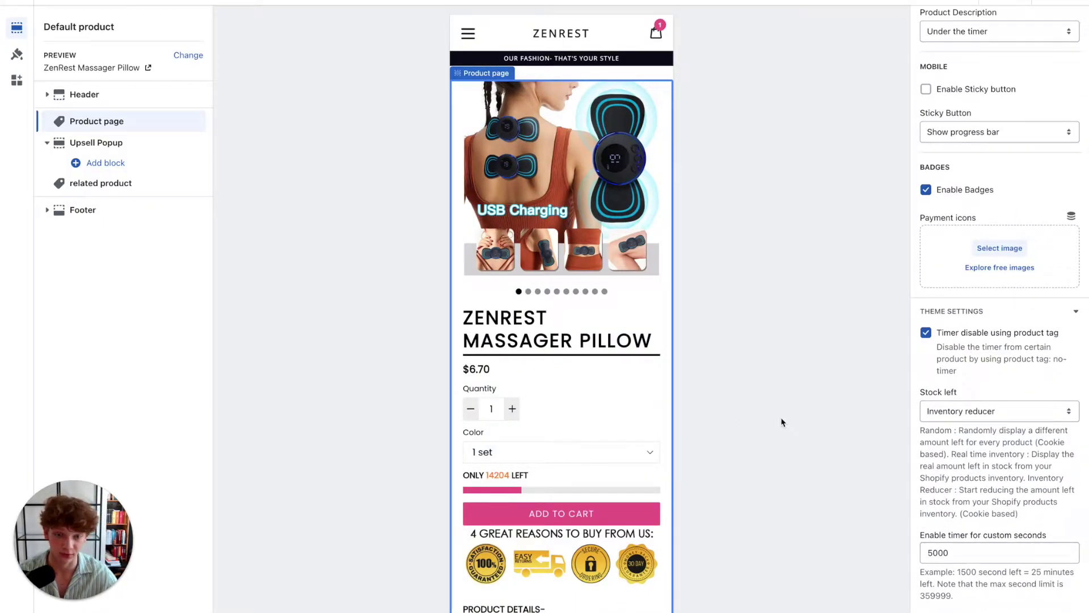
scroll(961, 350, down, 10)
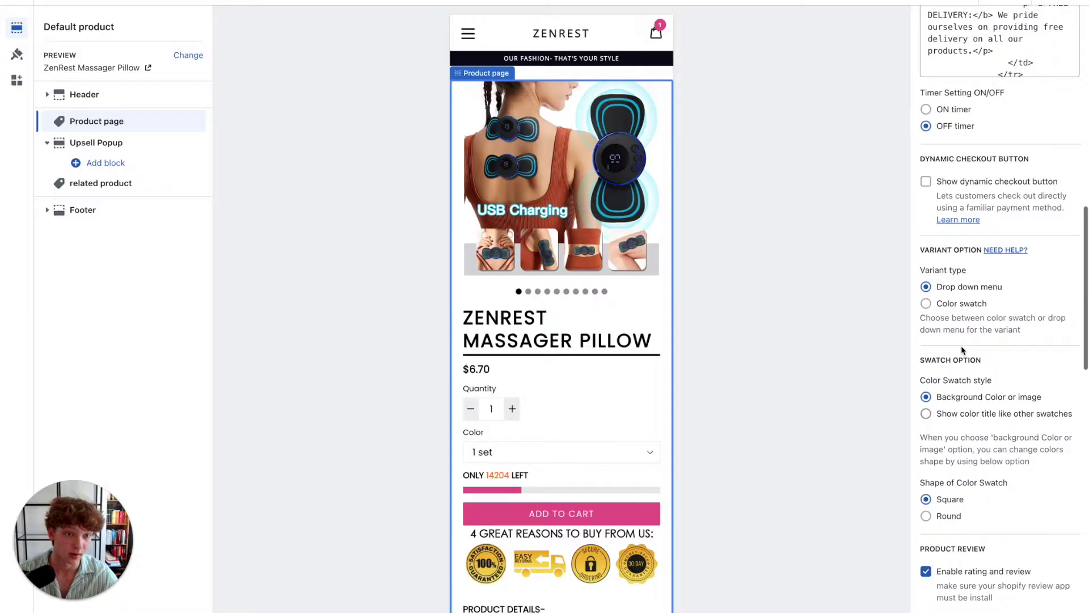
scroll(962, 341, up, 2)
scroll(959, 317, down, 3)
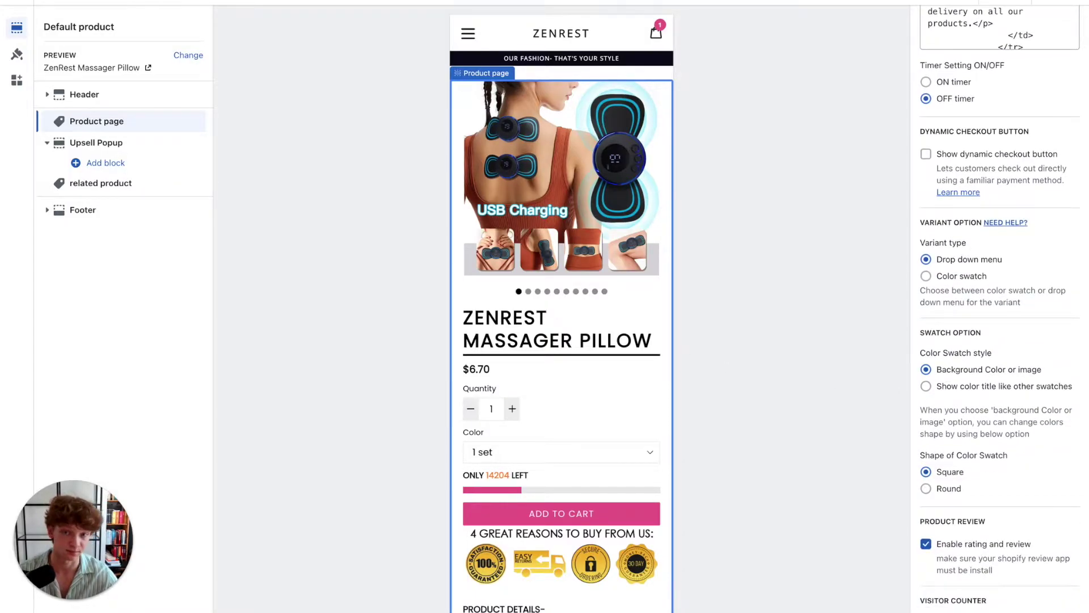
scroll(972, 451, up, 1)
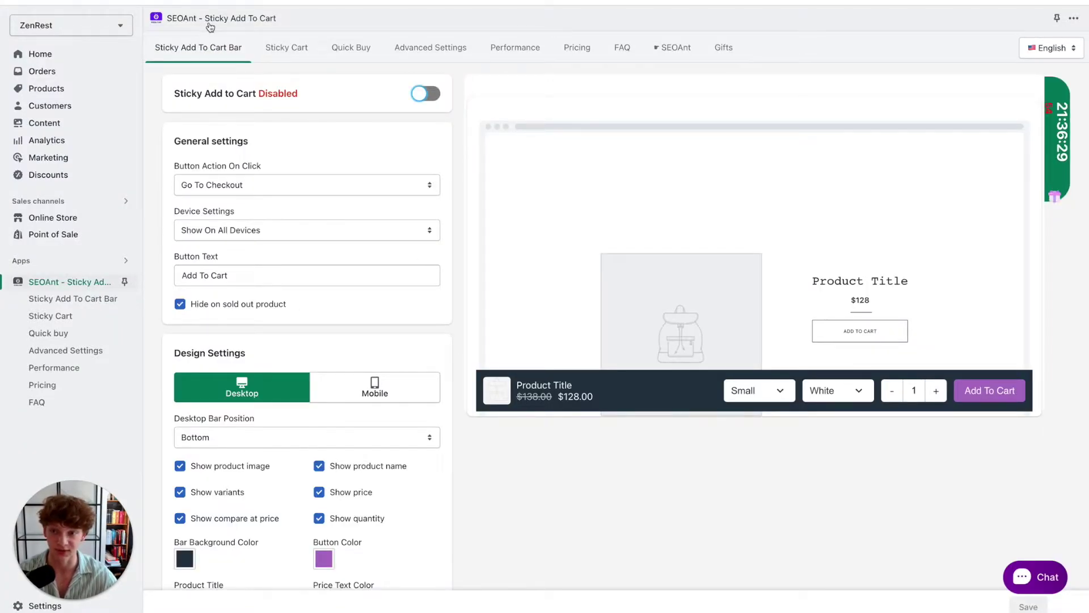
Step: Compare the sticky bar's Mobile and Desktop design settings
scroll(555, 193, down, 1)
scroll(514, 223, up, 1)
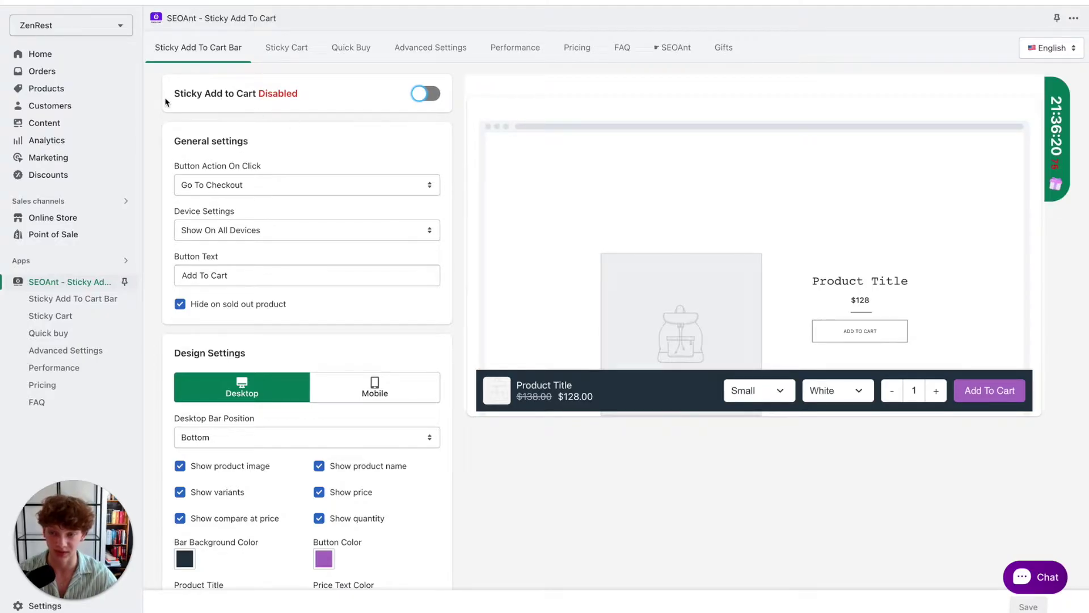
scroll(207, 175, down, 3)
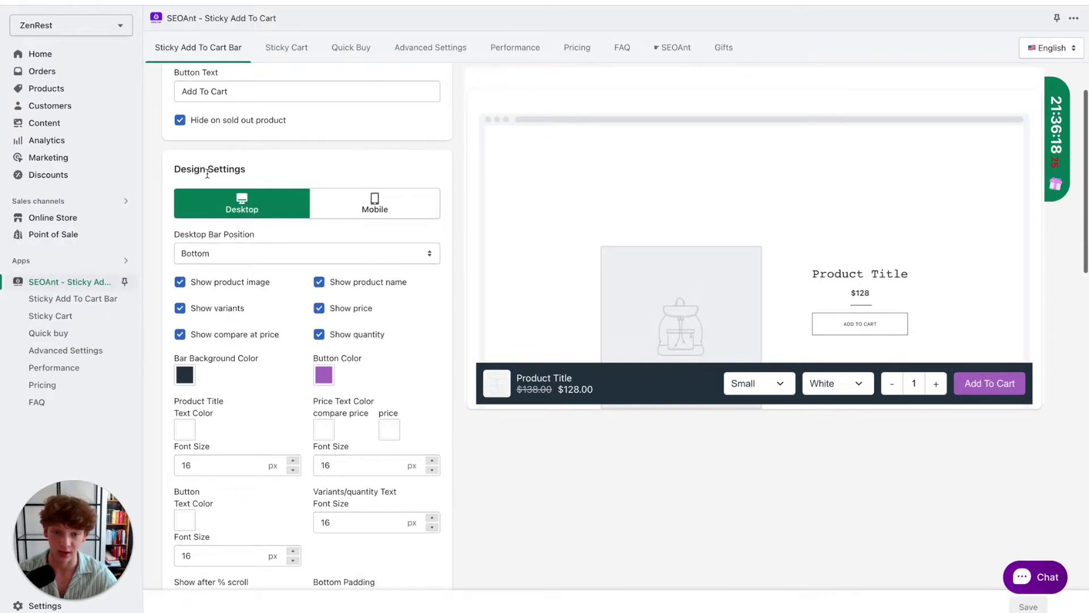
click(408, 214)
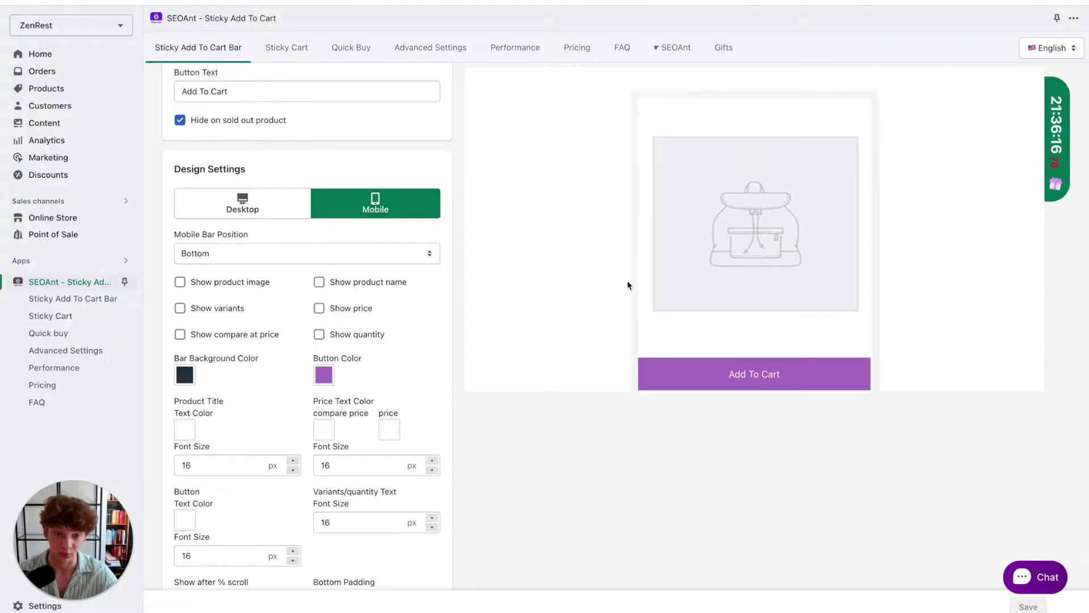
scroll(602, 295, up, 2)
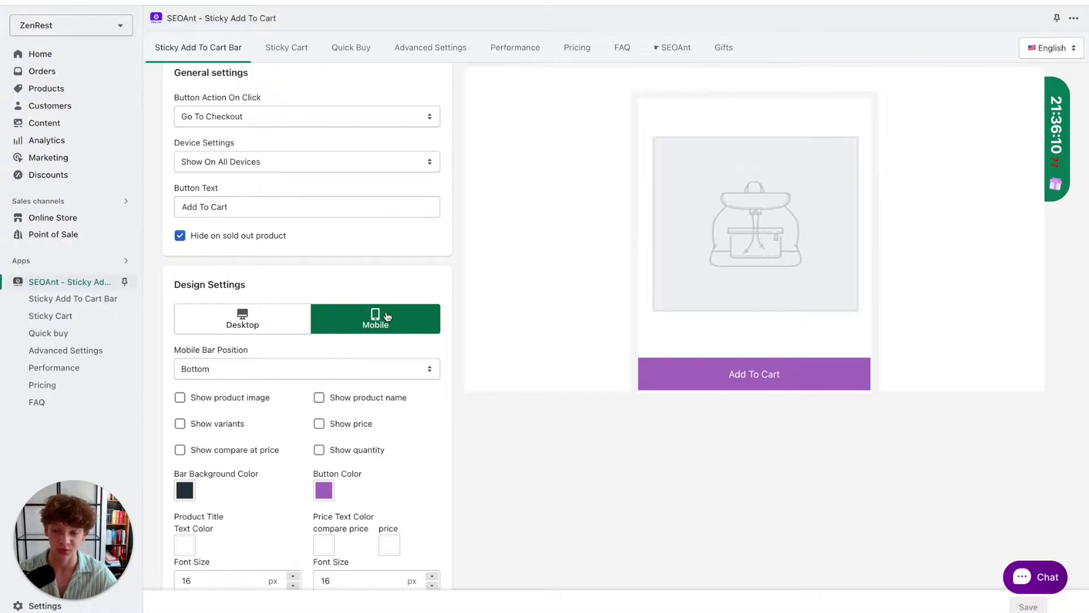
scroll(340, 295, down, 1)
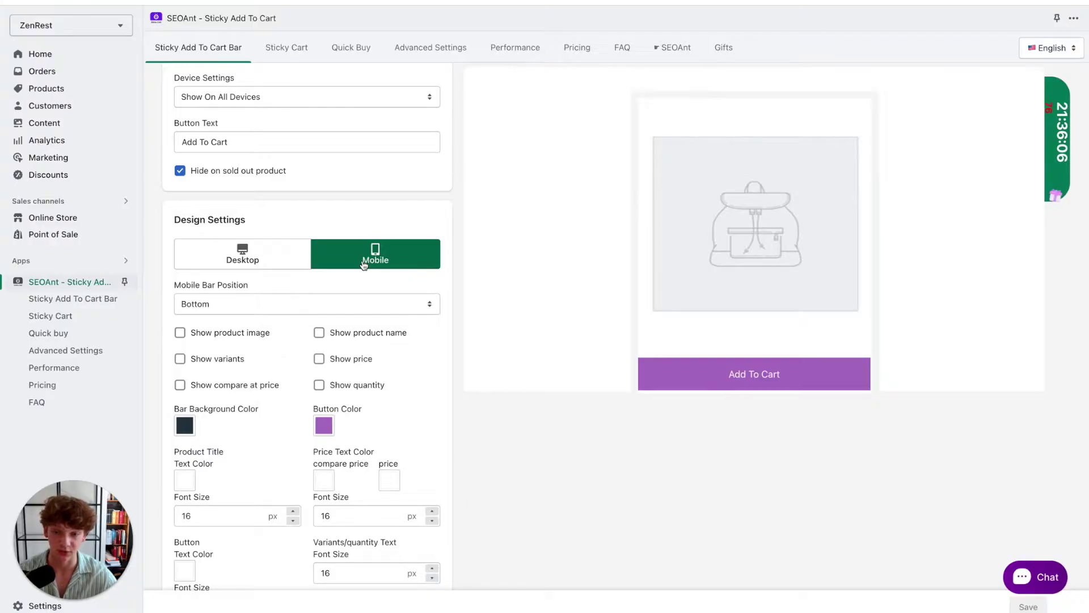
scroll(430, 255, down, 1)
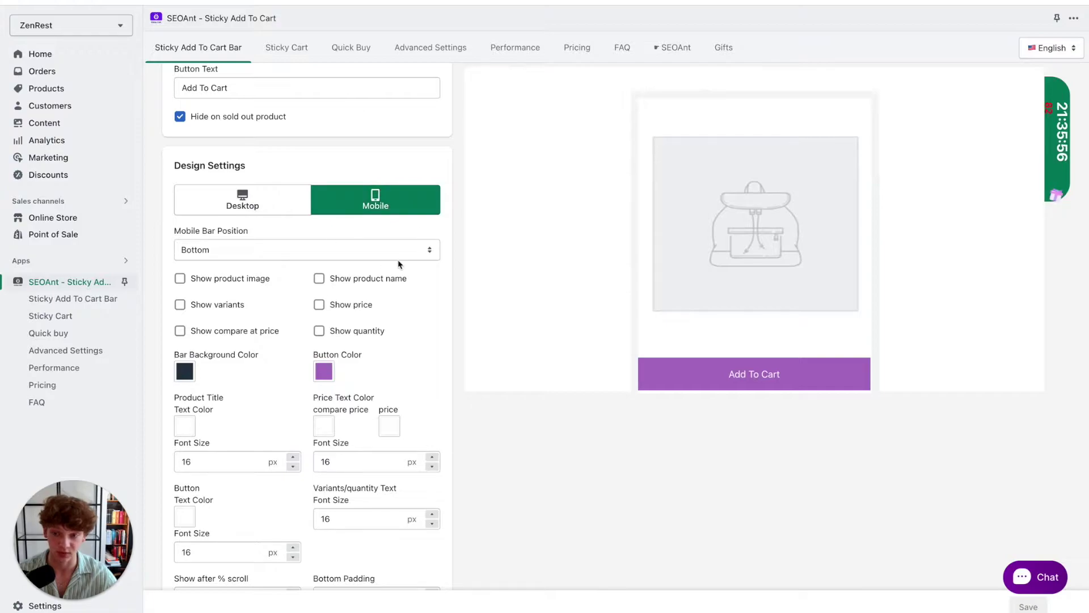
click(280, 211)
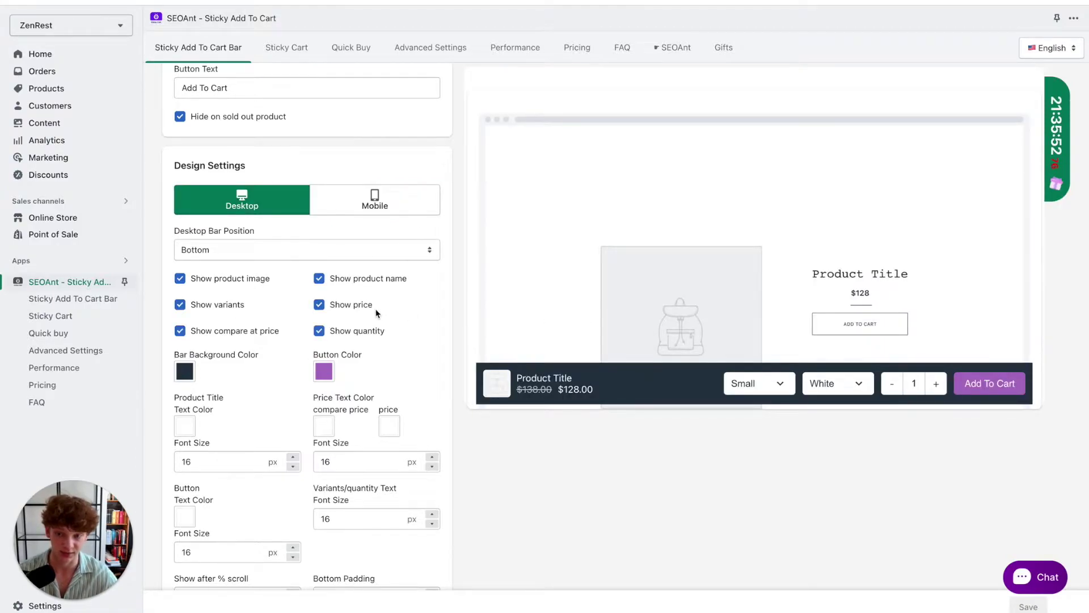
scroll(376, 312, up, 1)
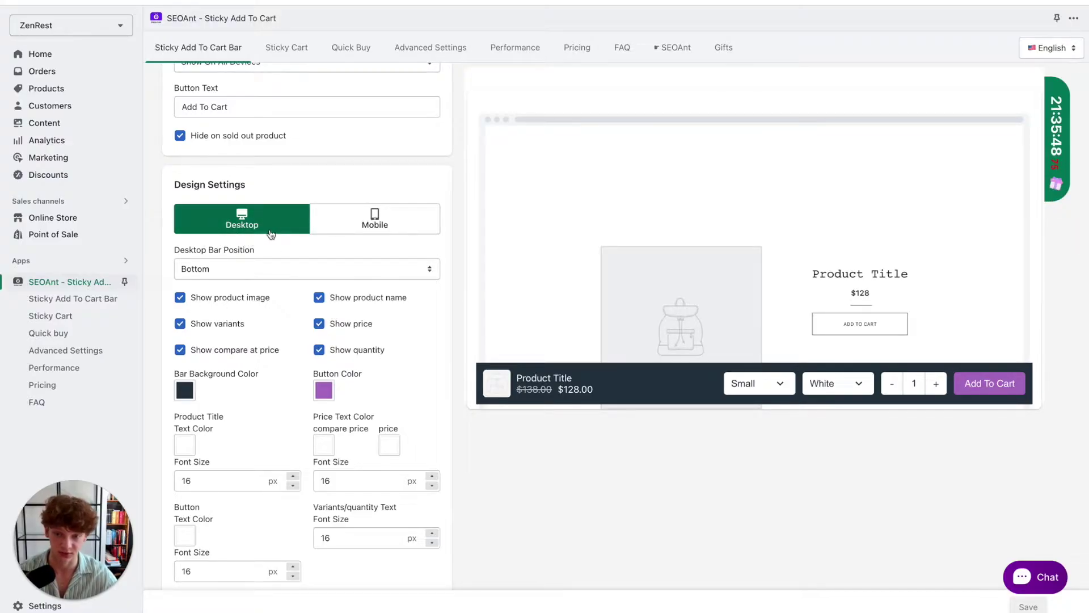
Step: Return to the Mobile design settings and keep Mobile Bar Position at Bottom
click(372, 233)
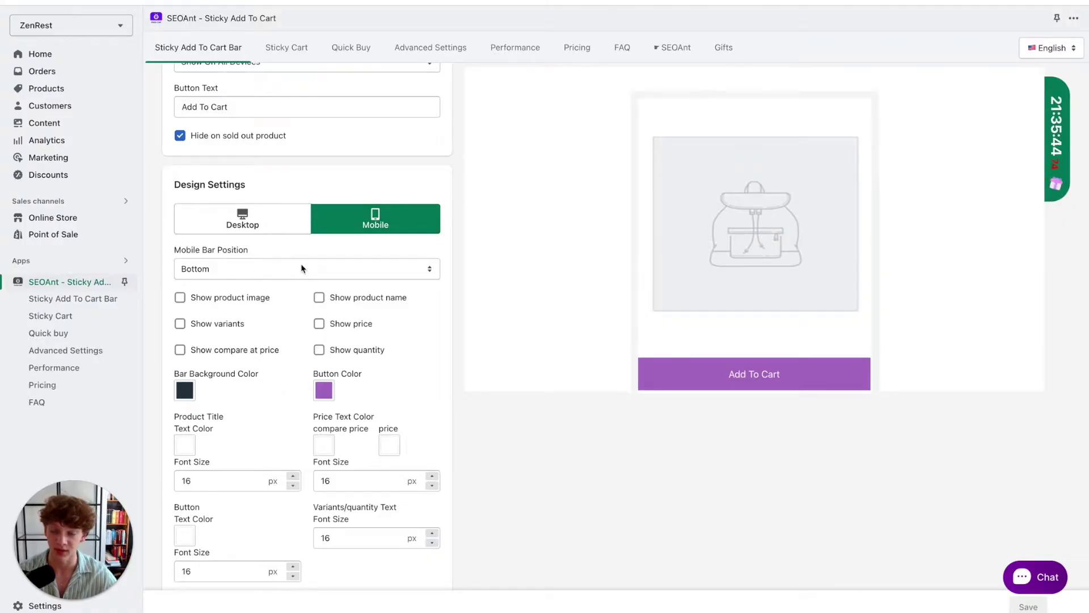
scroll(300, 270, down, 1)
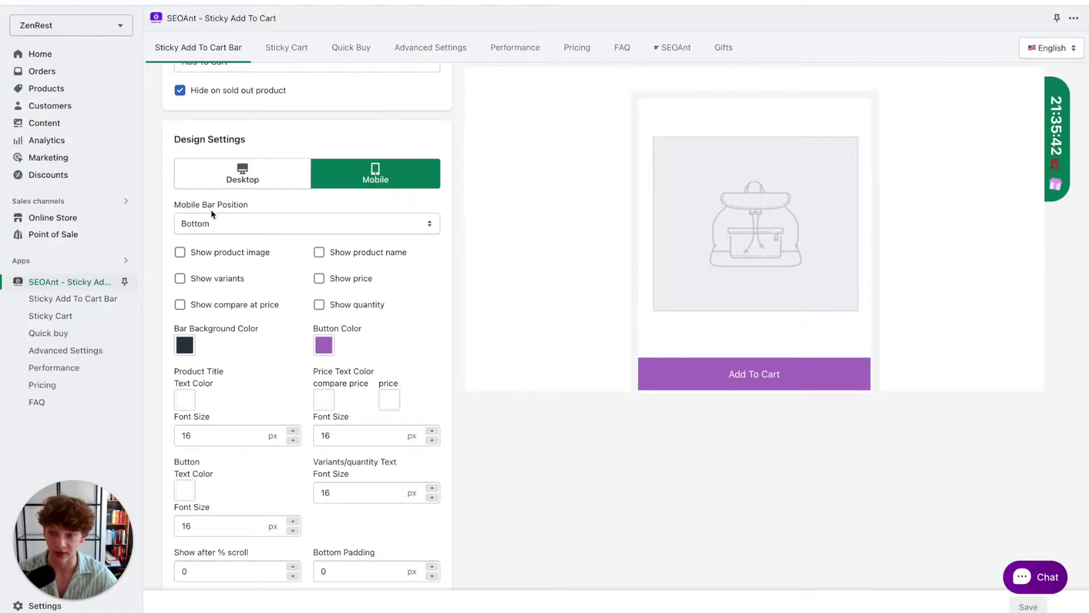
scroll(255, 226, up, 1)
click(247, 227)
click(245, 227)
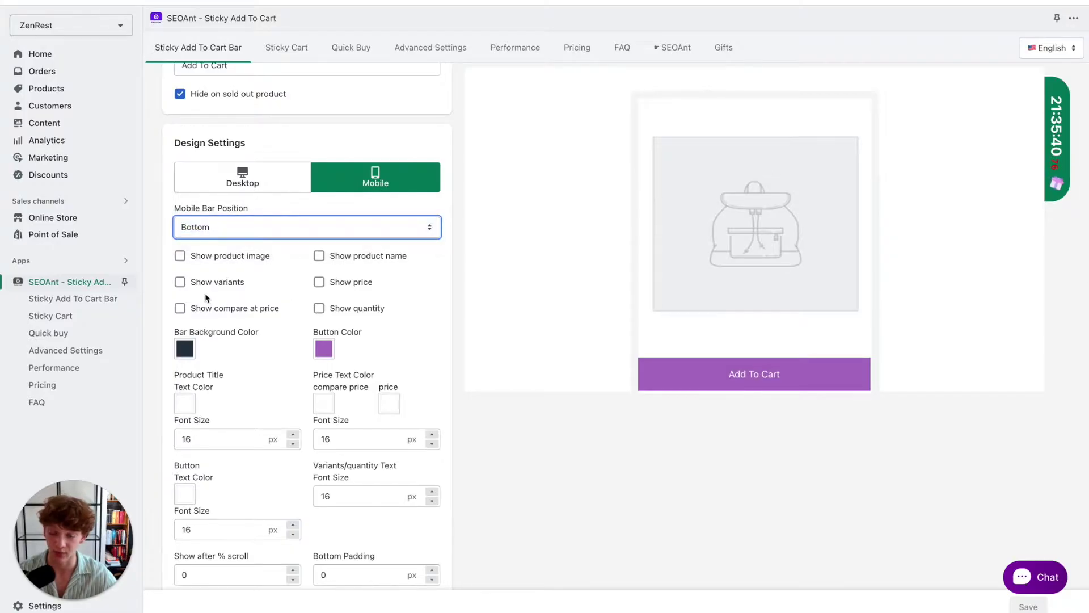
scroll(299, 249, down, 1)
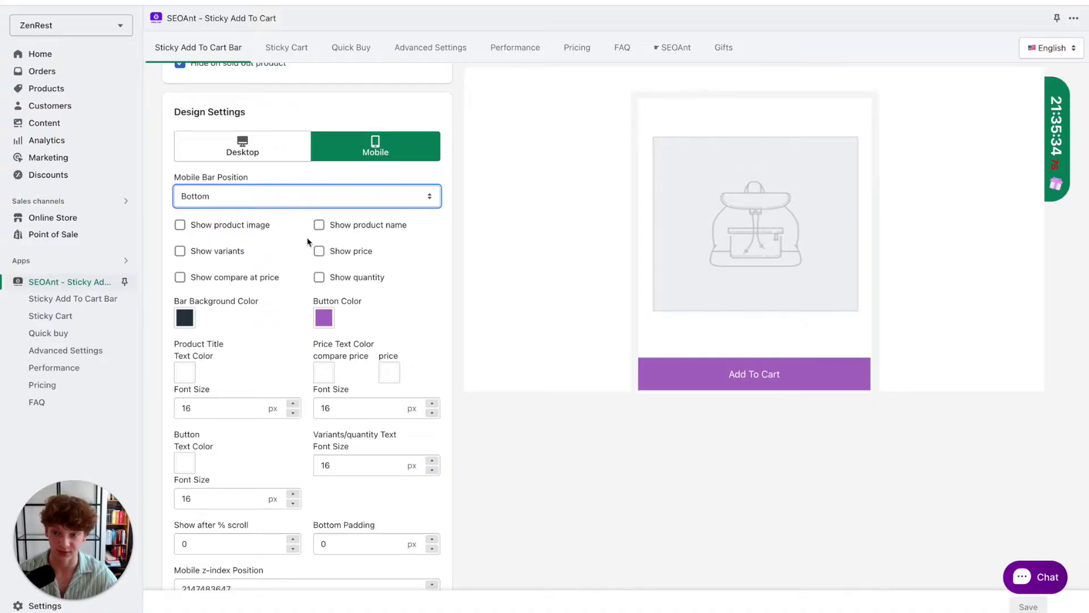
Step: Preview the mobile bar by toggling image, variants, price, name and quantity on and off
click(231, 226)
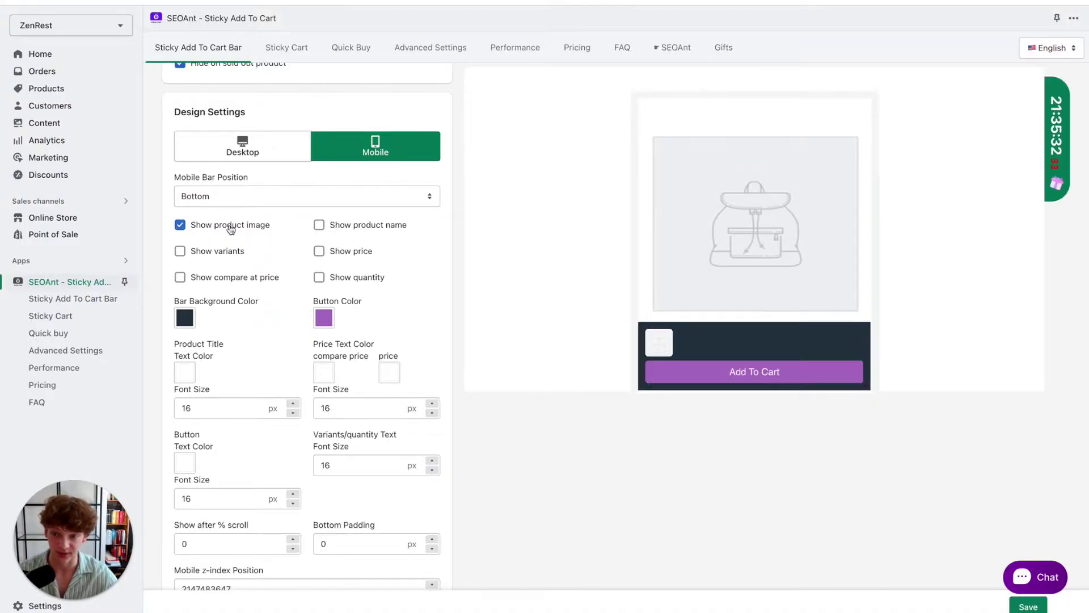
click(230, 254)
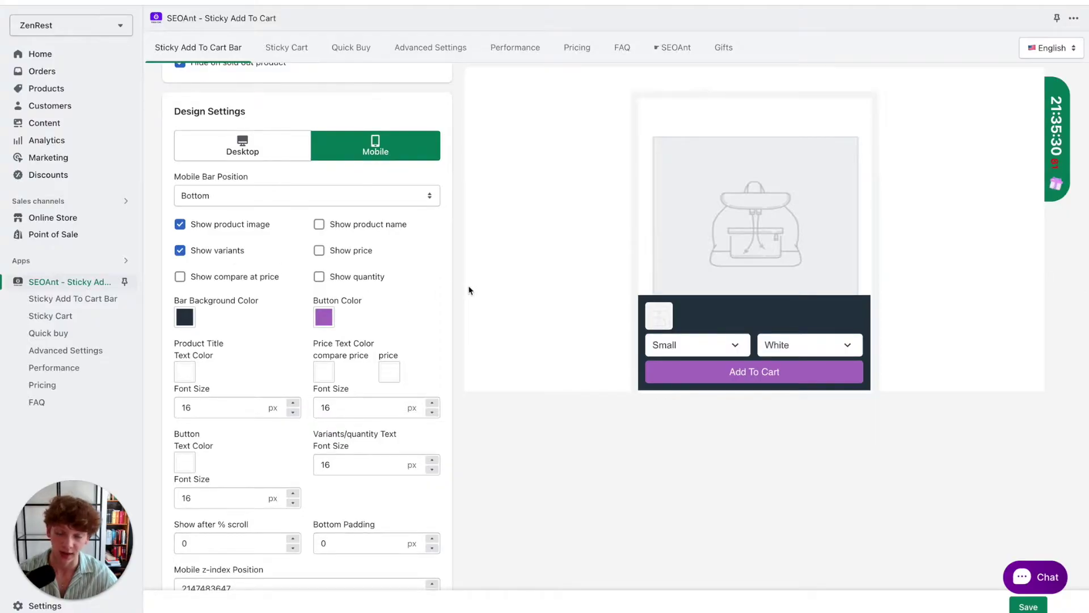
click(319, 253)
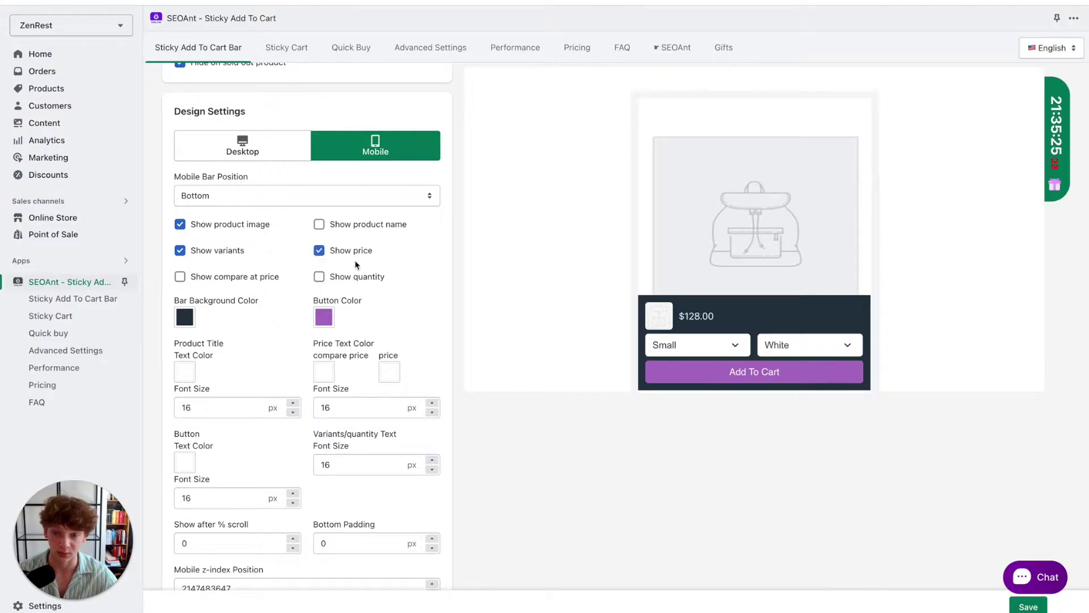
click(319, 250)
click(320, 224)
click(325, 225)
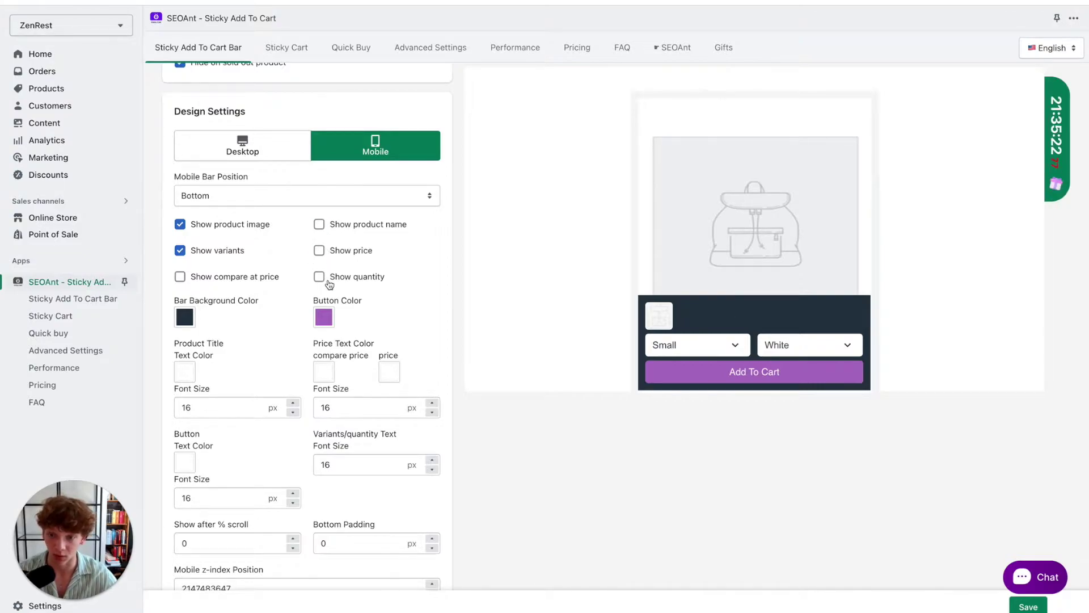
click(319, 276)
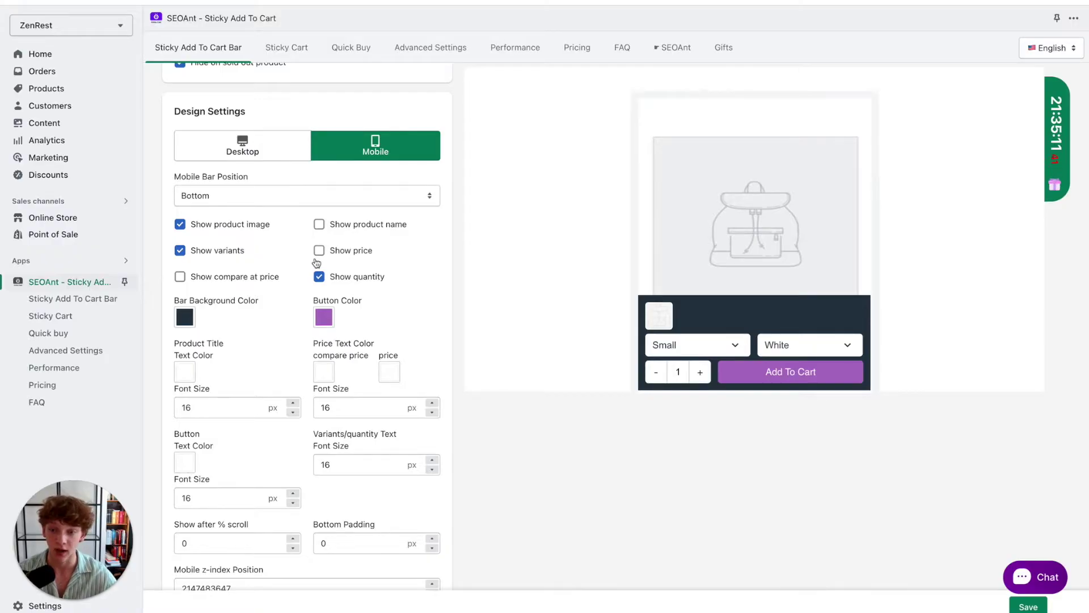
click(319, 276)
click(202, 250)
click(180, 224)
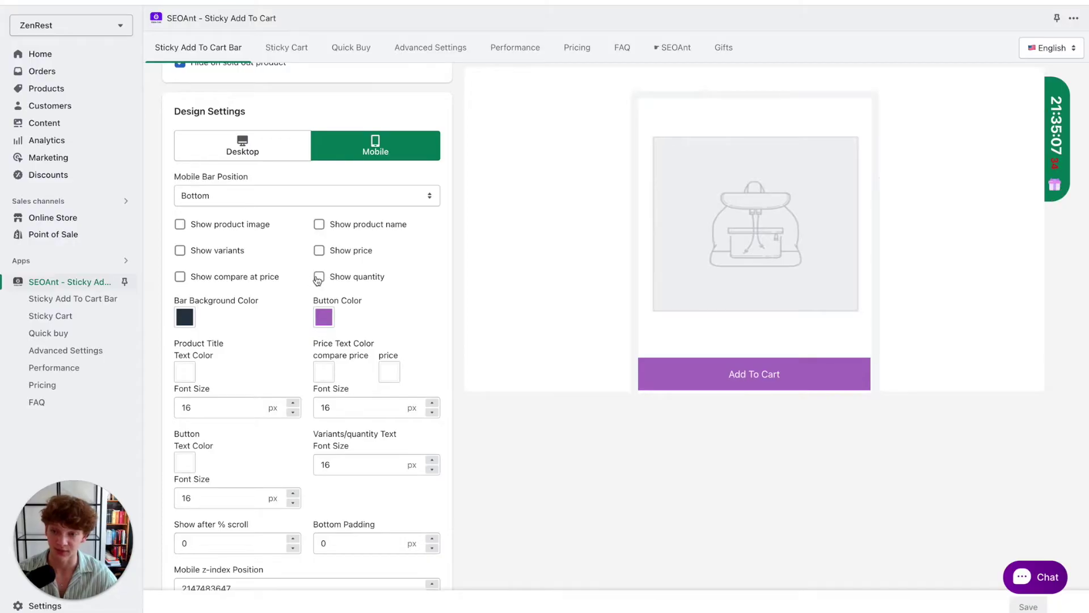
Step: Turn on variants, name, quantity, price, thumbnail and compare-at price in the mobile bar
click(239, 255)
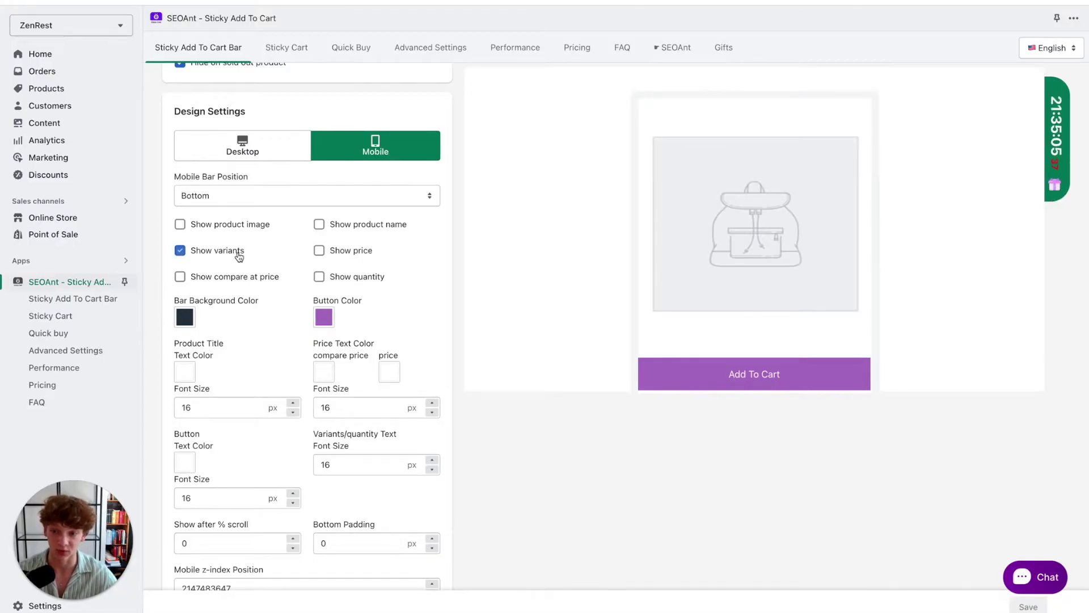
click(388, 231)
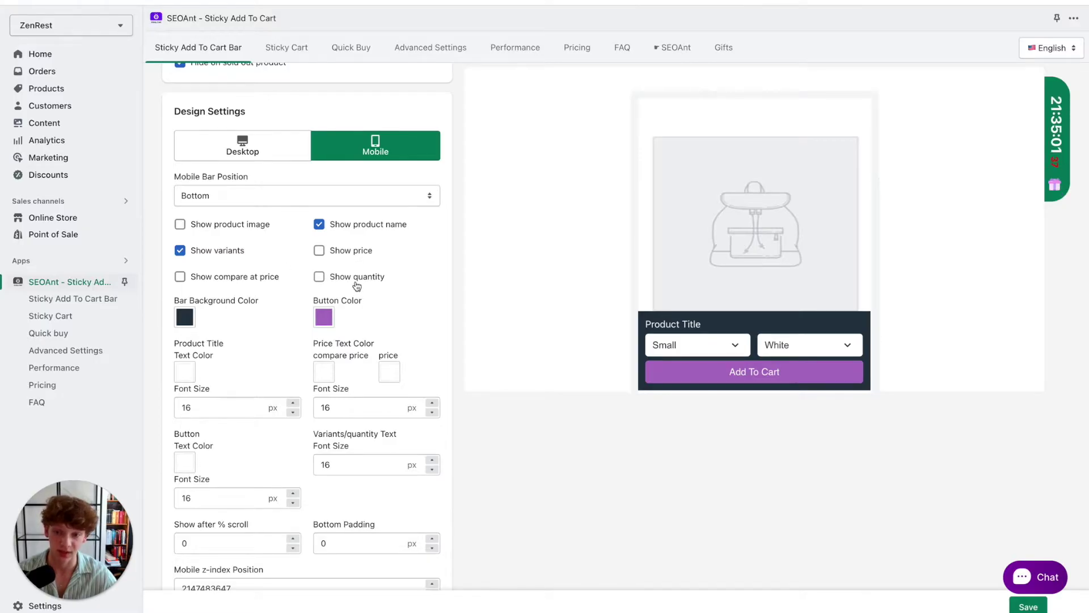
click(331, 281)
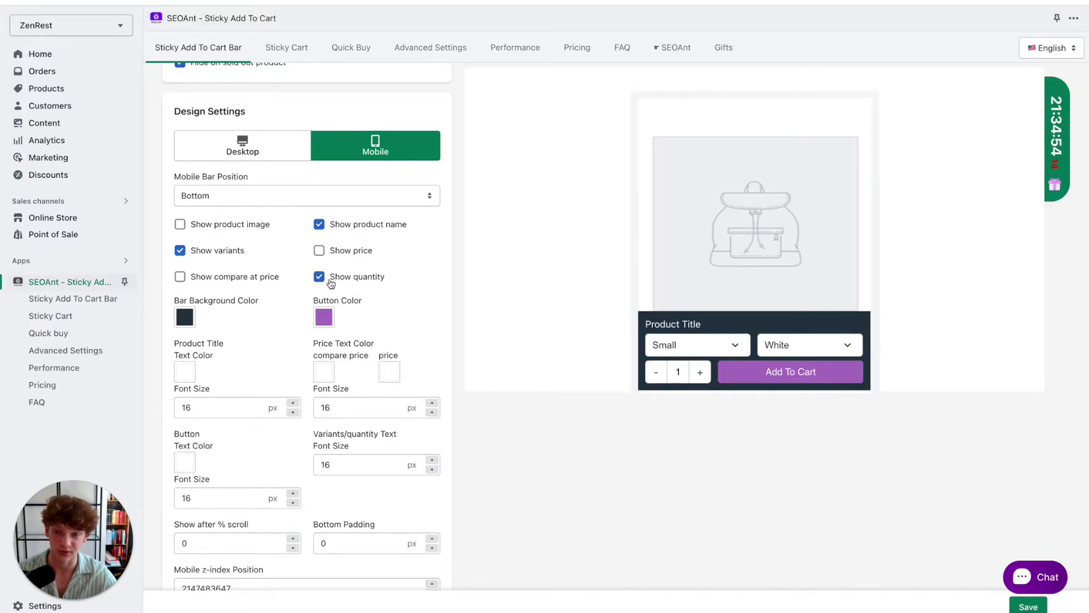
click(320, 251)
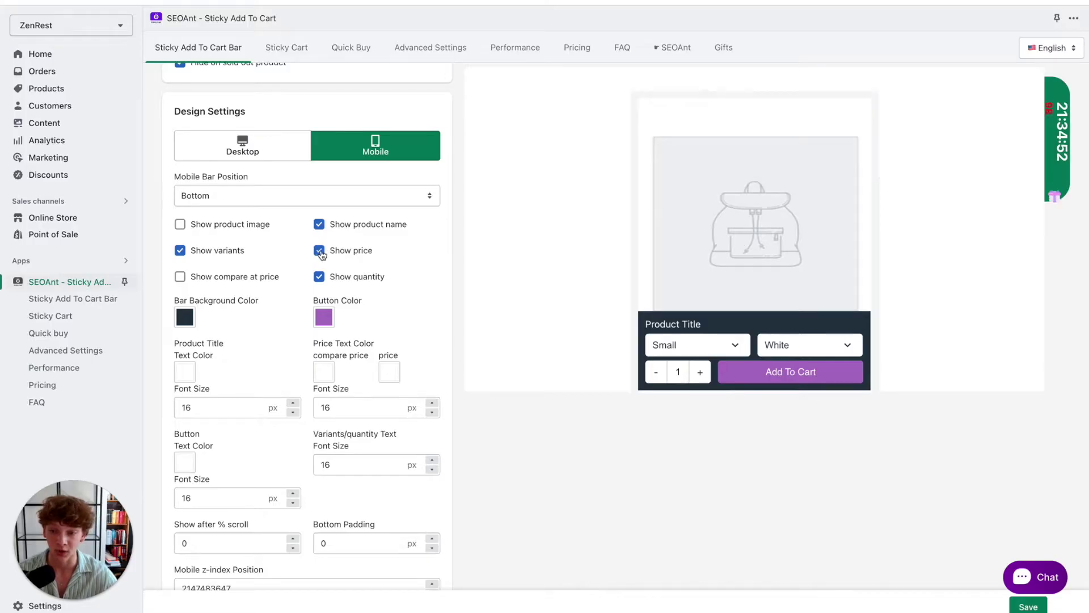
click(224, 224)
click(231, 277)
scroll(238, 348, up, 1)
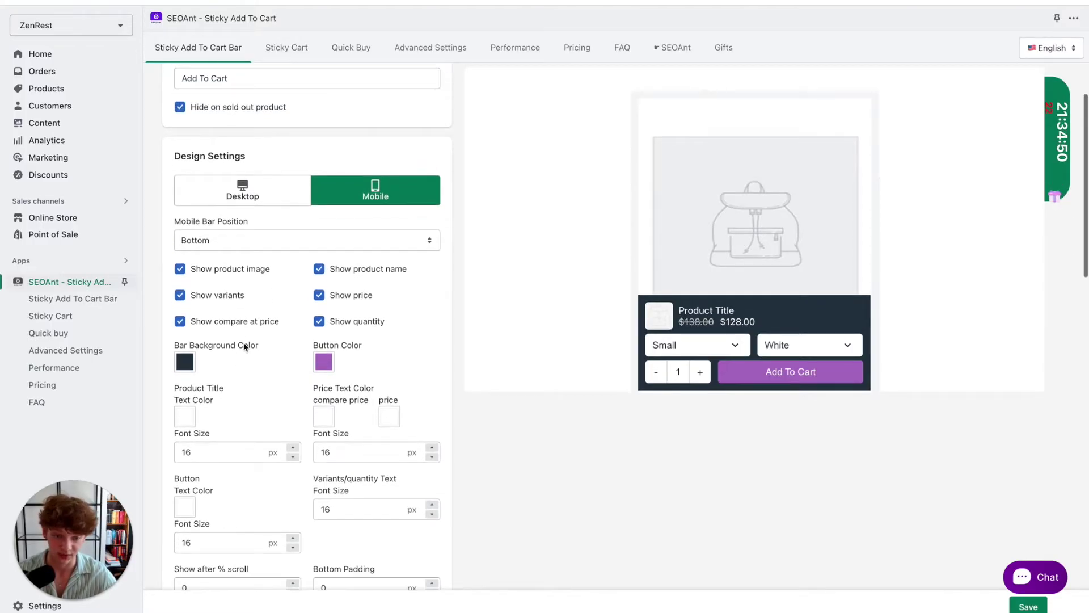
Step: Hide quantity, price, name, thumbnail, variants and compare-at price from the mobile bar
click(360, 325)
click(352, 299)
click(354, 273)
click(242, 272)
click(228, 299)
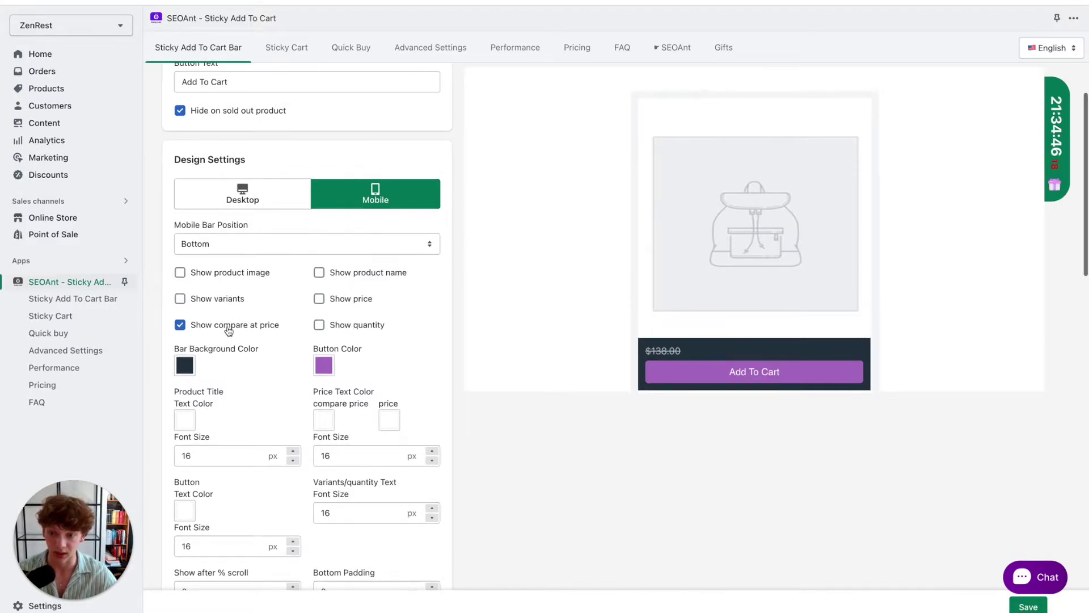
click(216, 324)
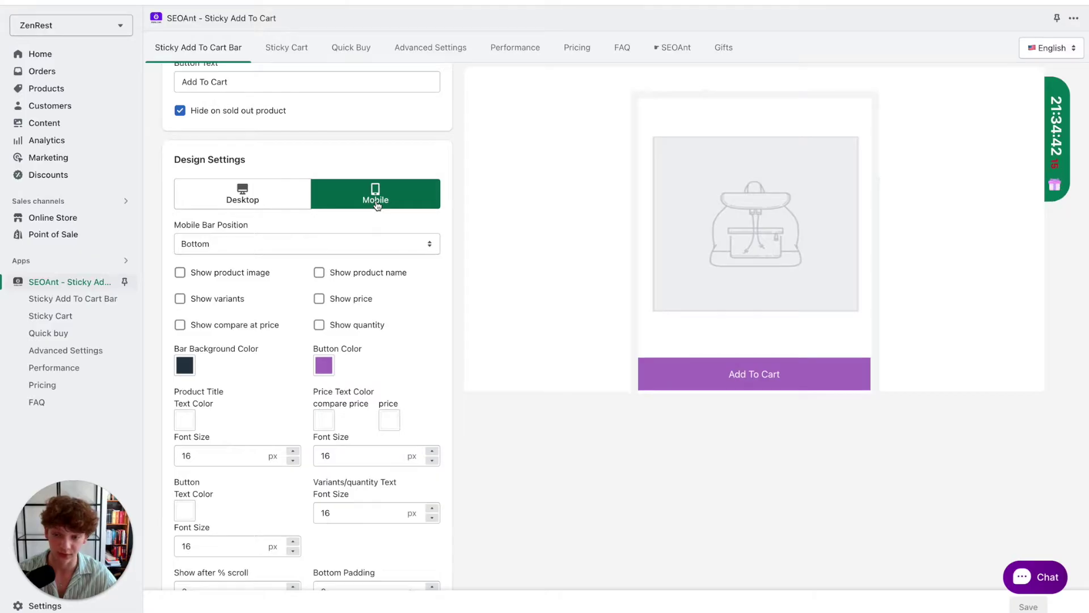
scroll(376, 204, down, 3)
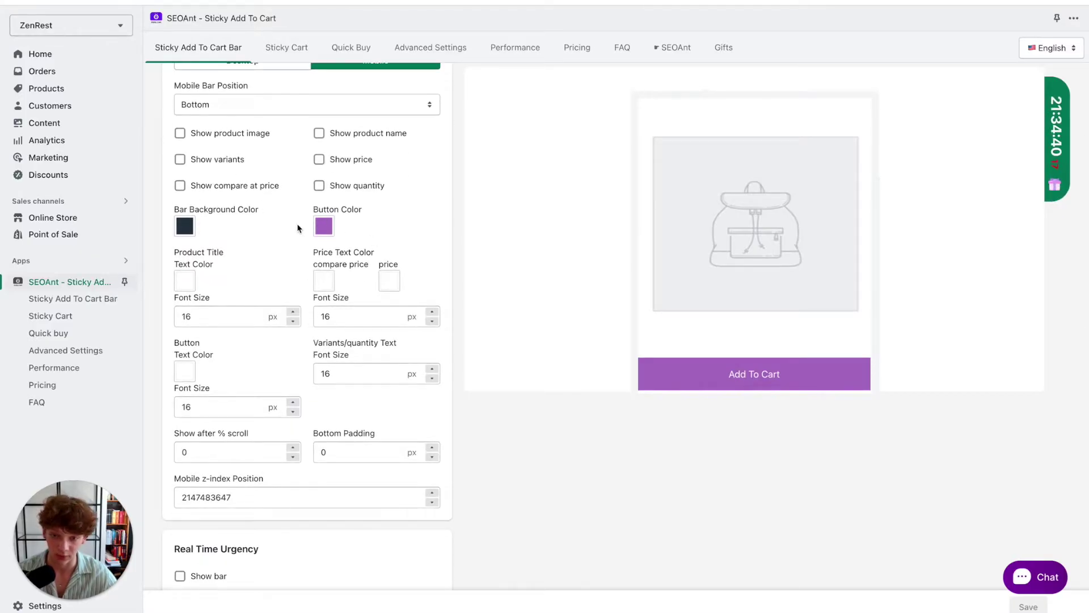
Step: Inspect the mobile bar button's colour options, then close them
click(324, 226)
scroll(291, 262, up, 2)
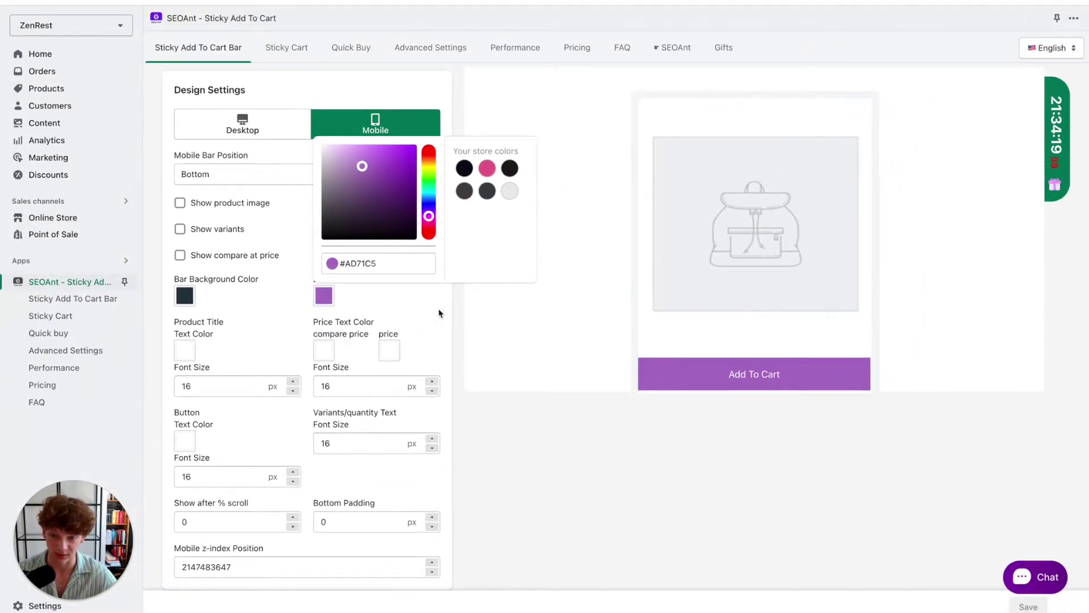
click(439, 312)
scroll(365, 291, down, 1)
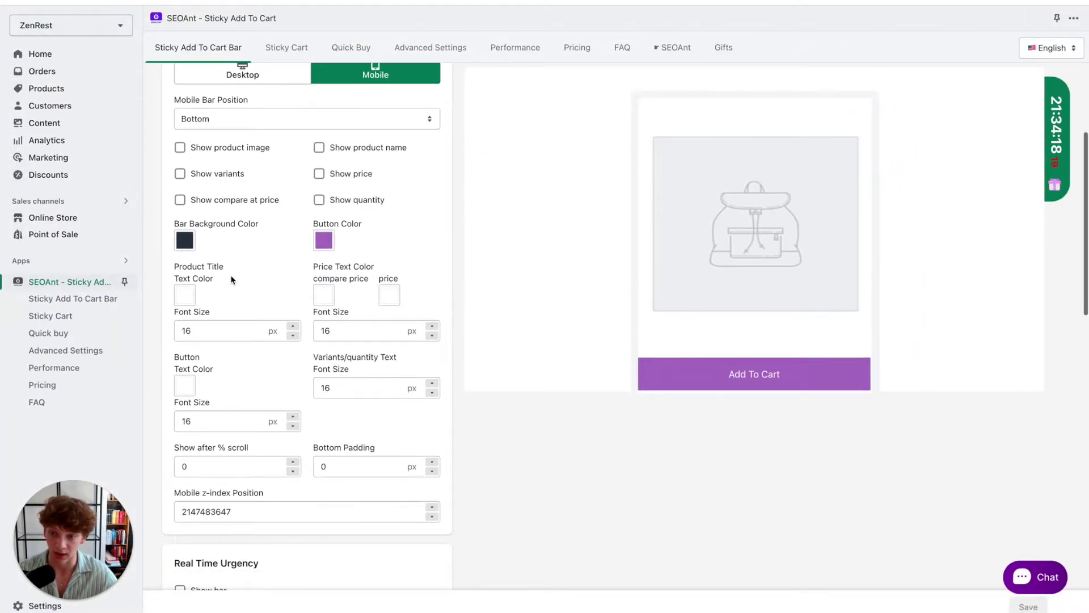
scroll(181, 247, up, 3)
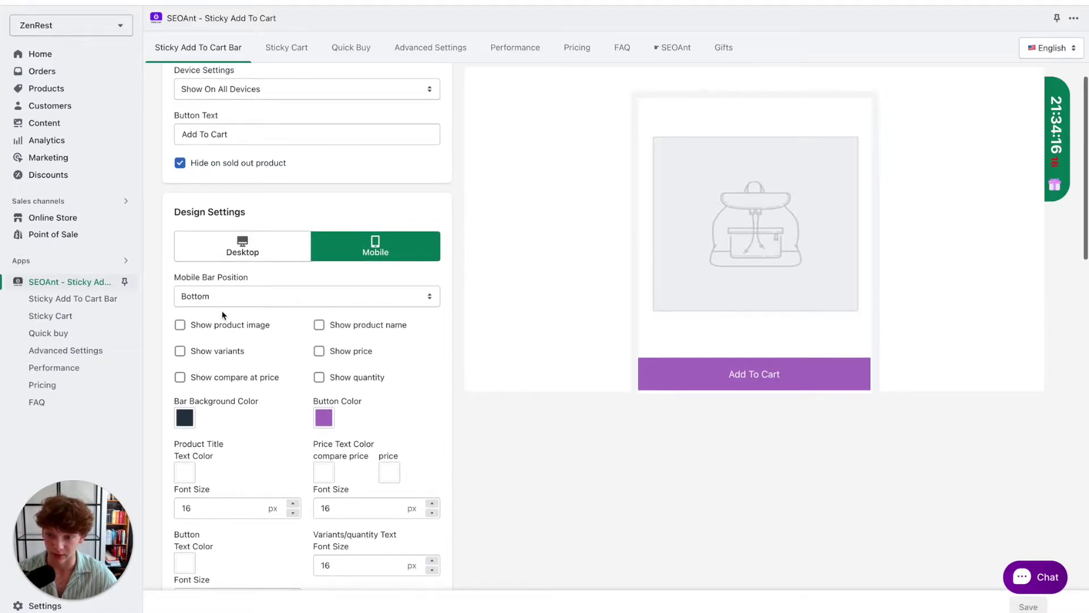
Step: Show then hide the product thumbnail and adjust other mobile bar settings
click(223, 324)
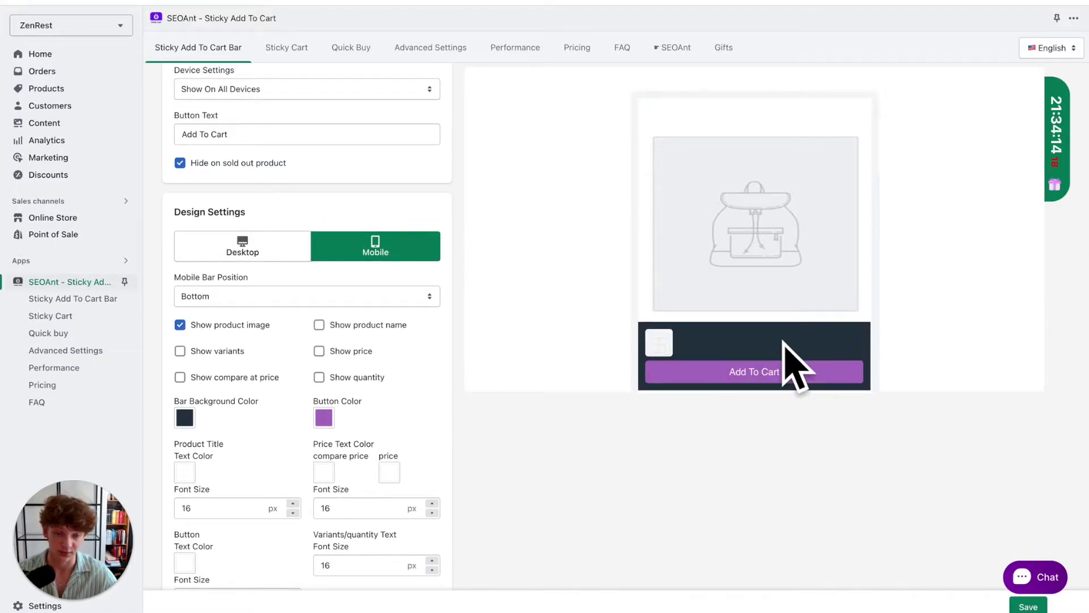
scroll(261, 338, down, 1)
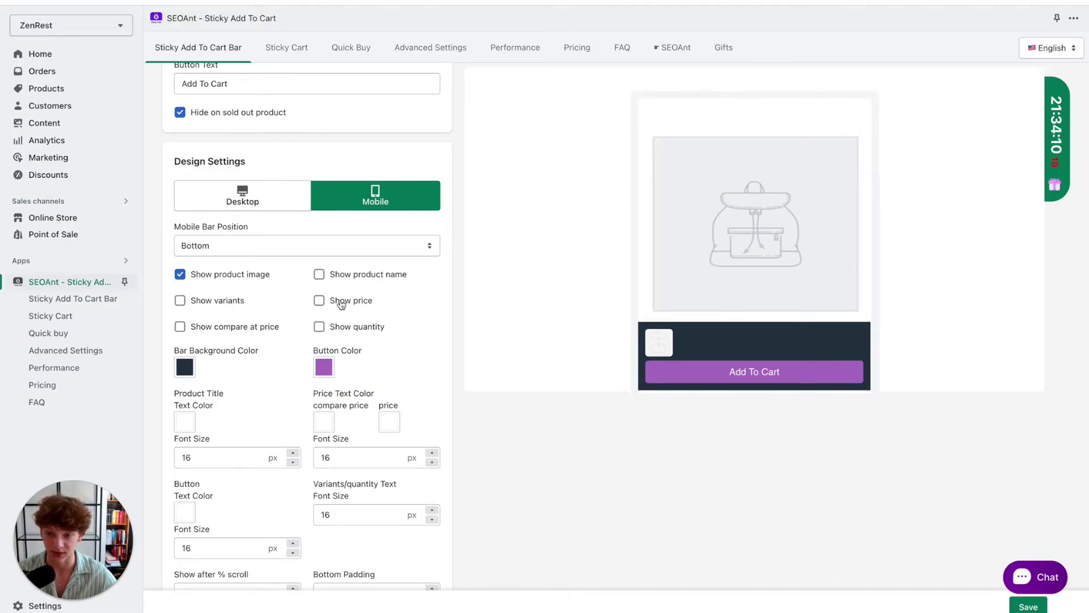
click(195, 275)
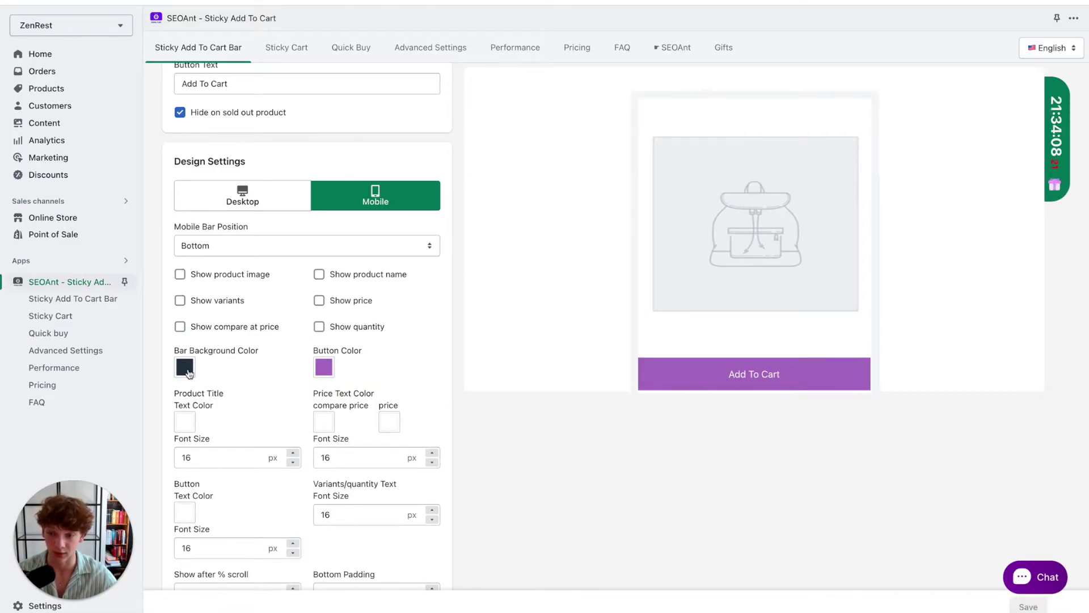
drag(164, 353, 256, 355)
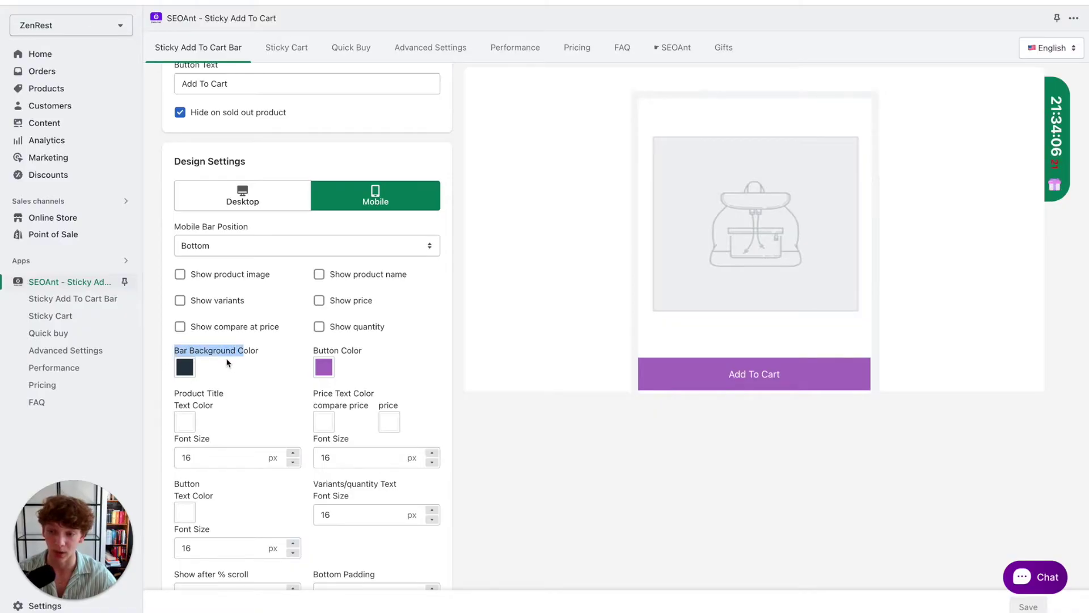
scroll(238, 318, down, 3)
click(224, 288)
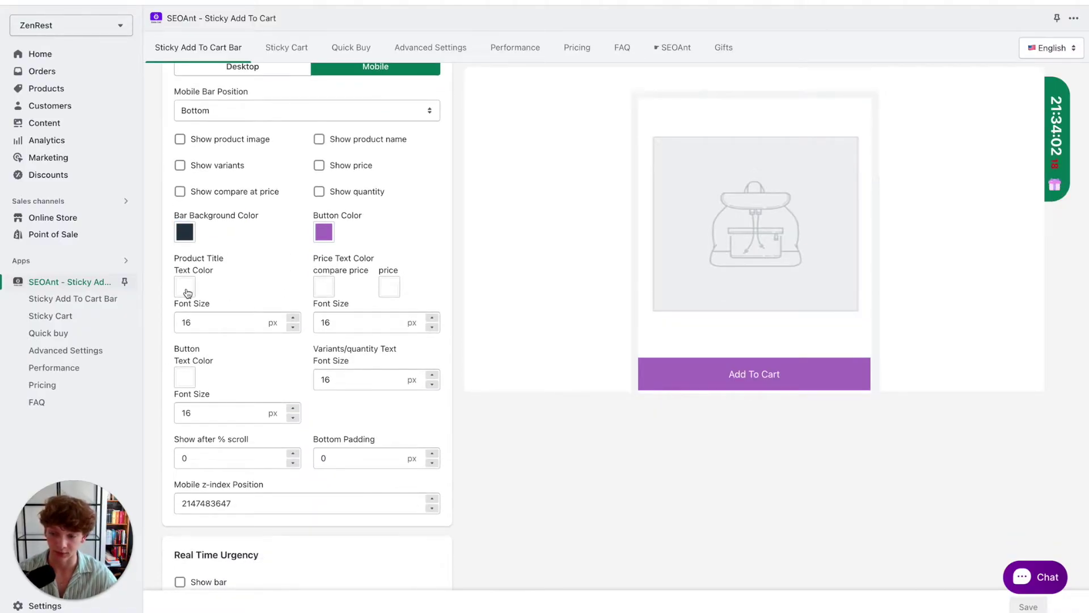
drag(175, 271, 231, 274)
click(249, 244)
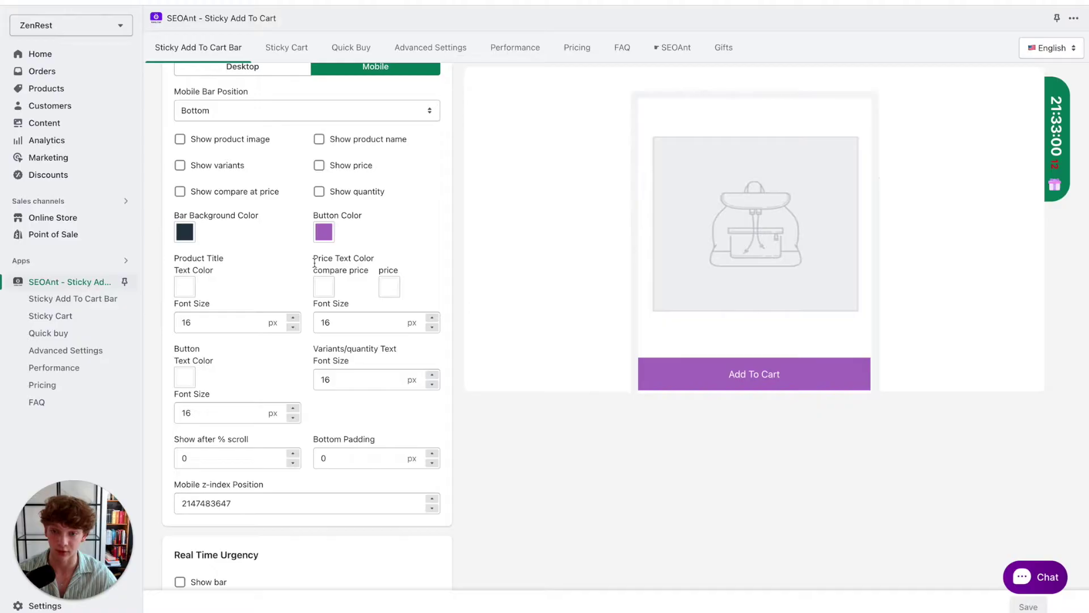
scroll(273, 197, up, 1)
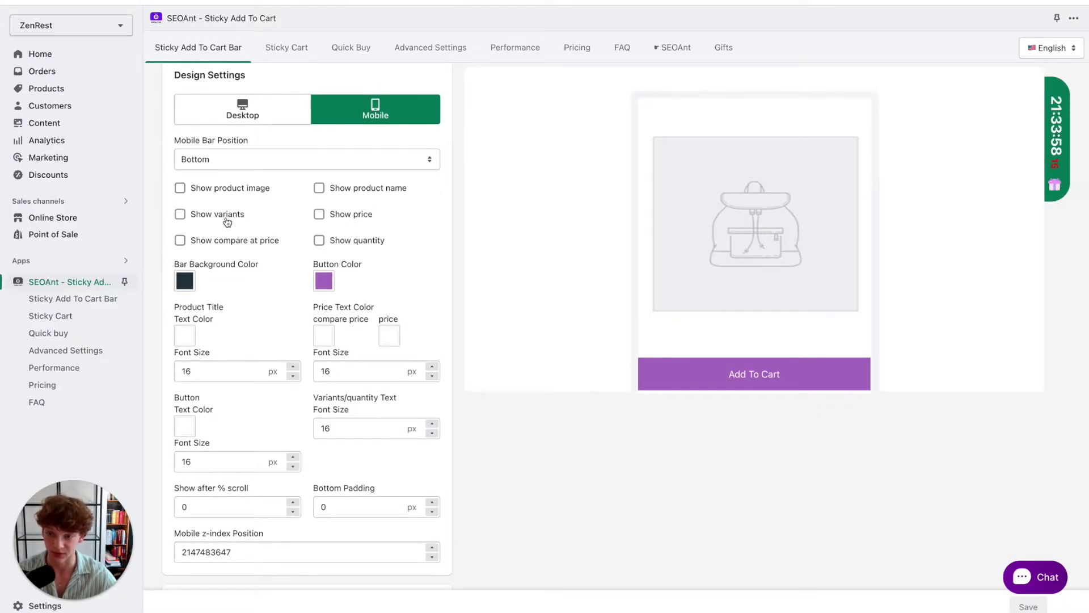
Step: Show the product name, set its title colour to light pink, then hide it again
click(374, 192)
click(190, 339)
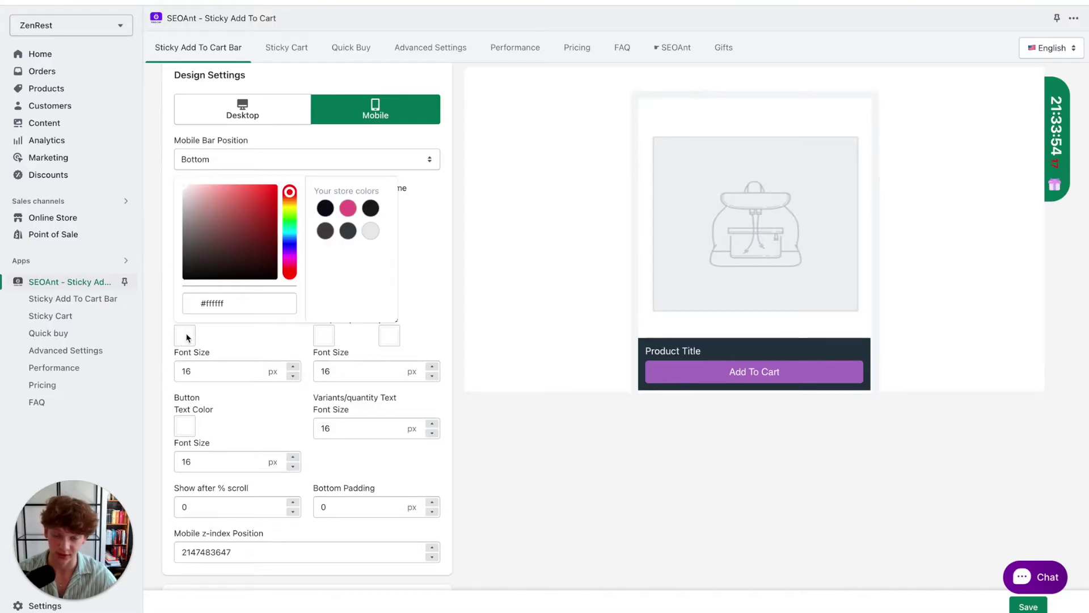
click(221, 224)
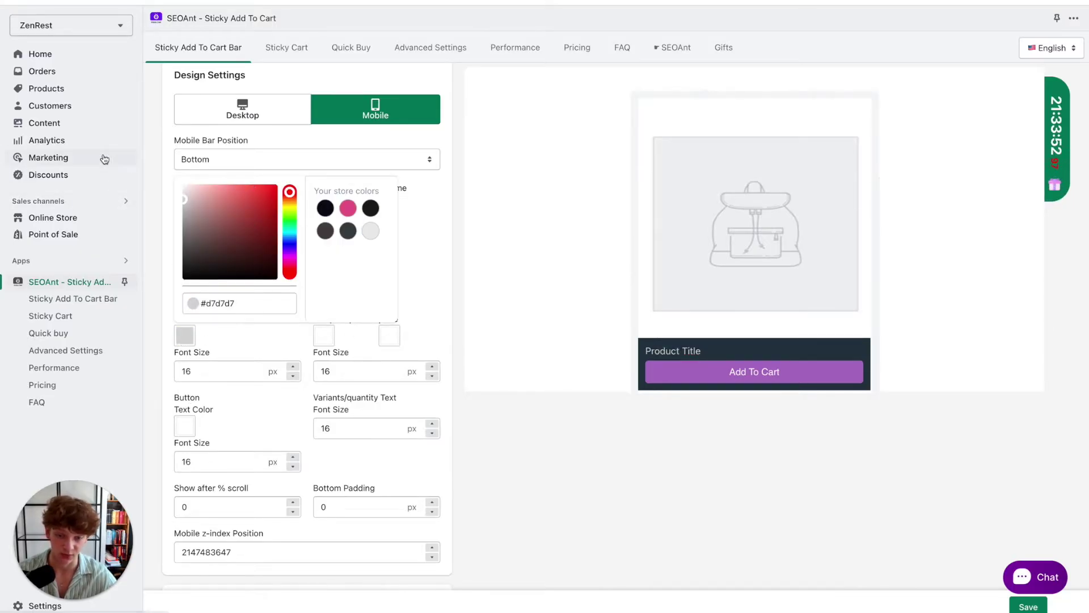
drag(220, 225, 215, 197)
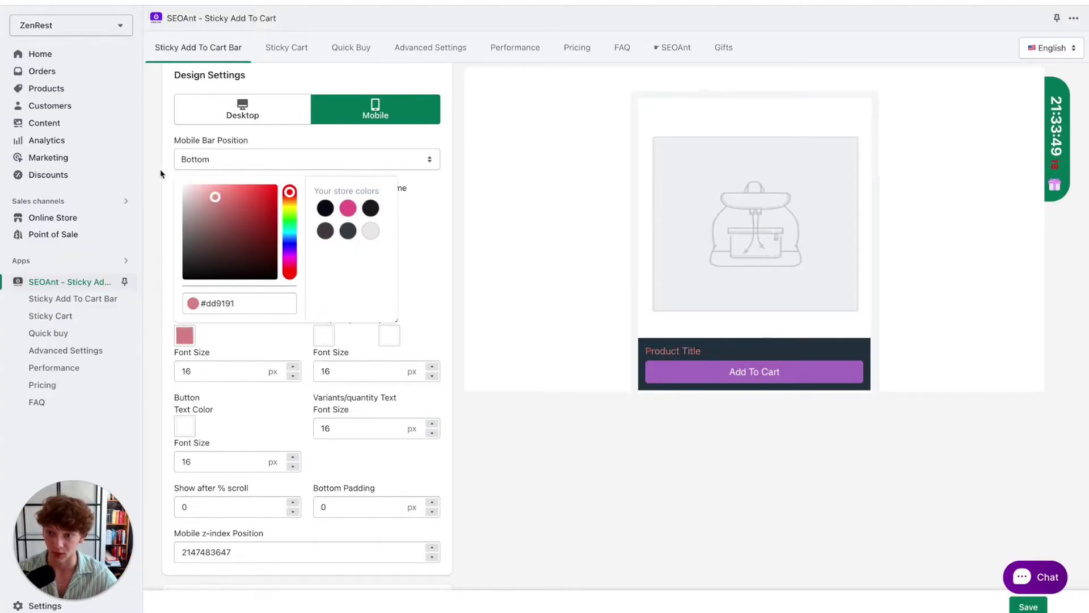
click(476, 237)
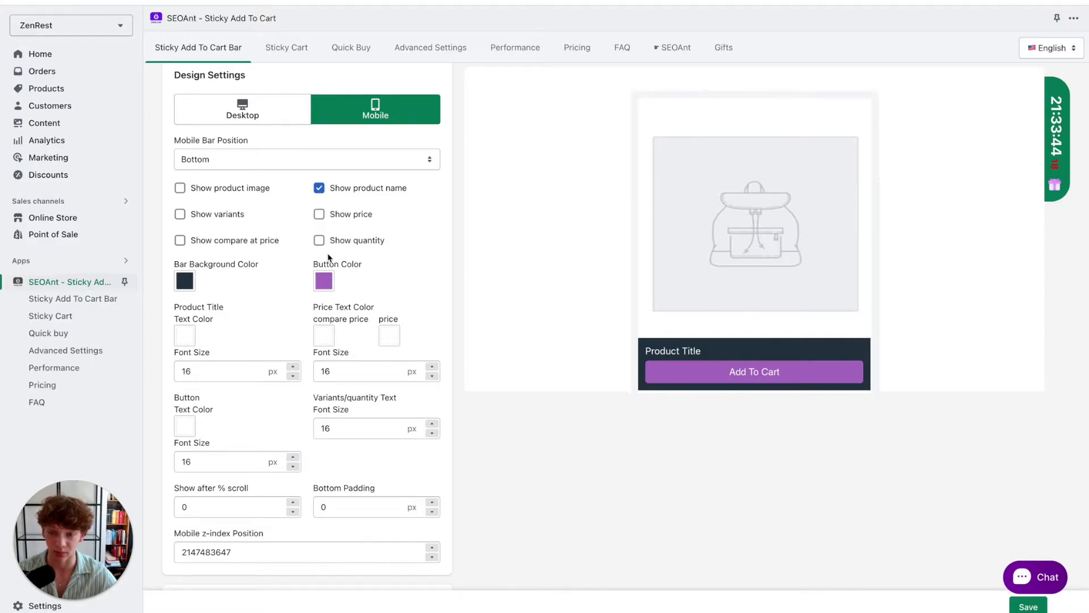
click(363, 192)
Step: Nudge the Product Title font size up and return it to 16 px
scroll(252, 402, down, 1)
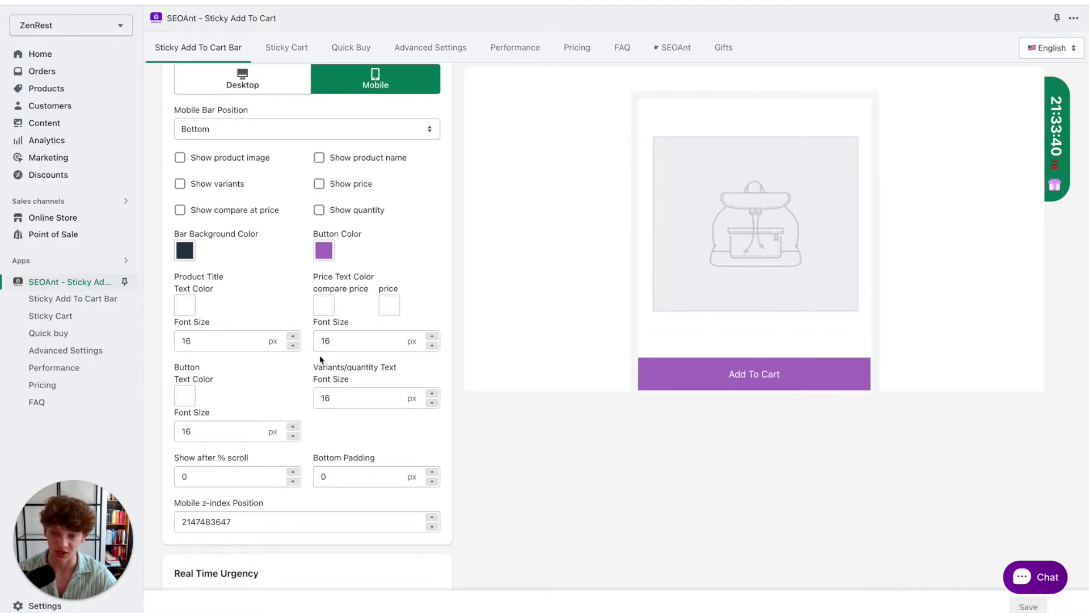
click(294, 337)
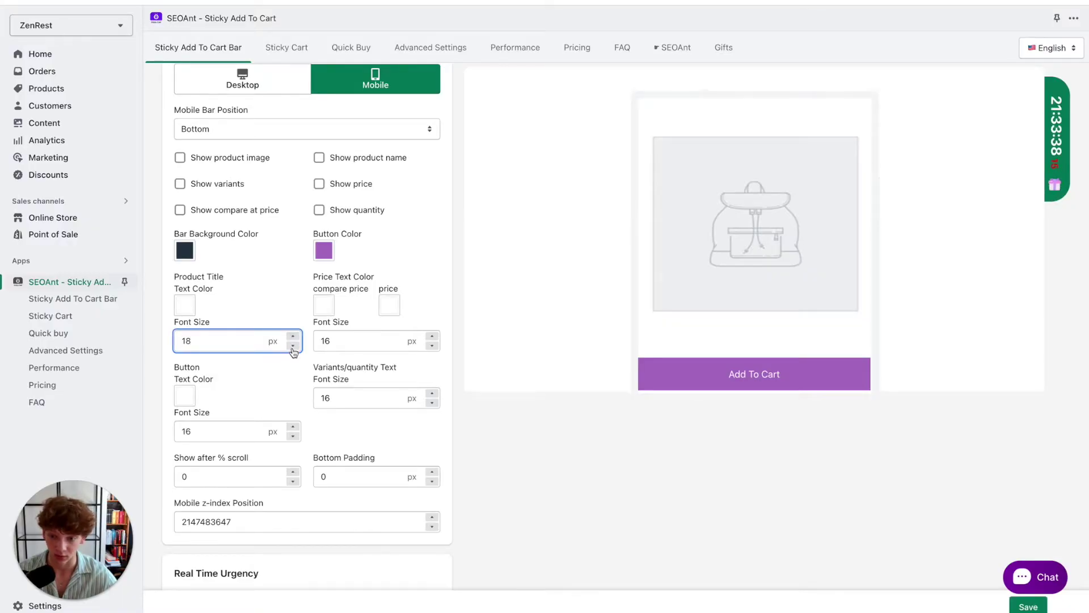
key(Down)
scroll(329, 371, down, 2)
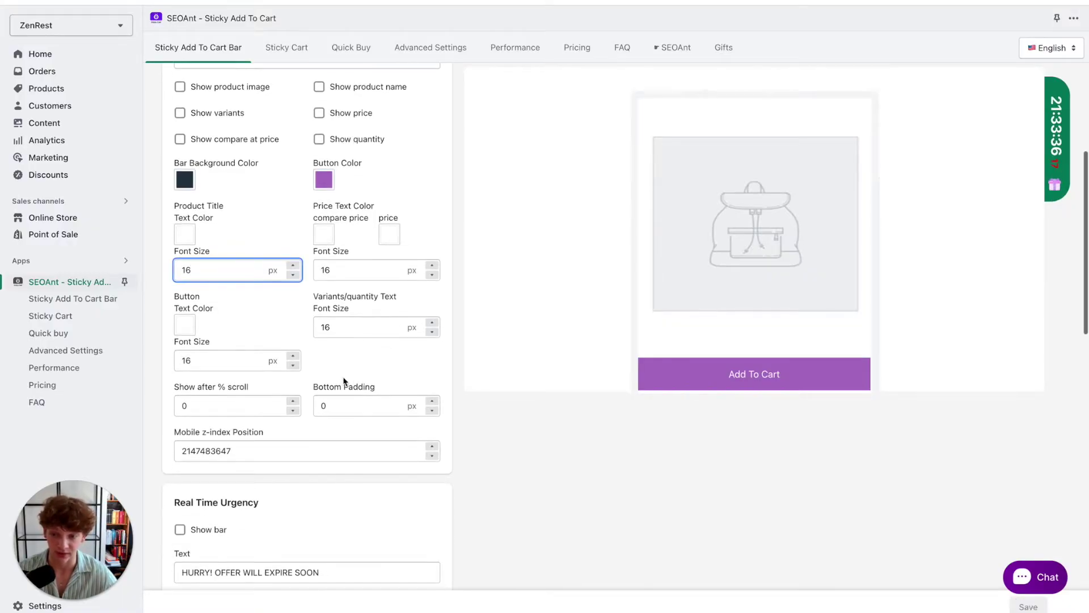
scroll(327, 379, up, 2)
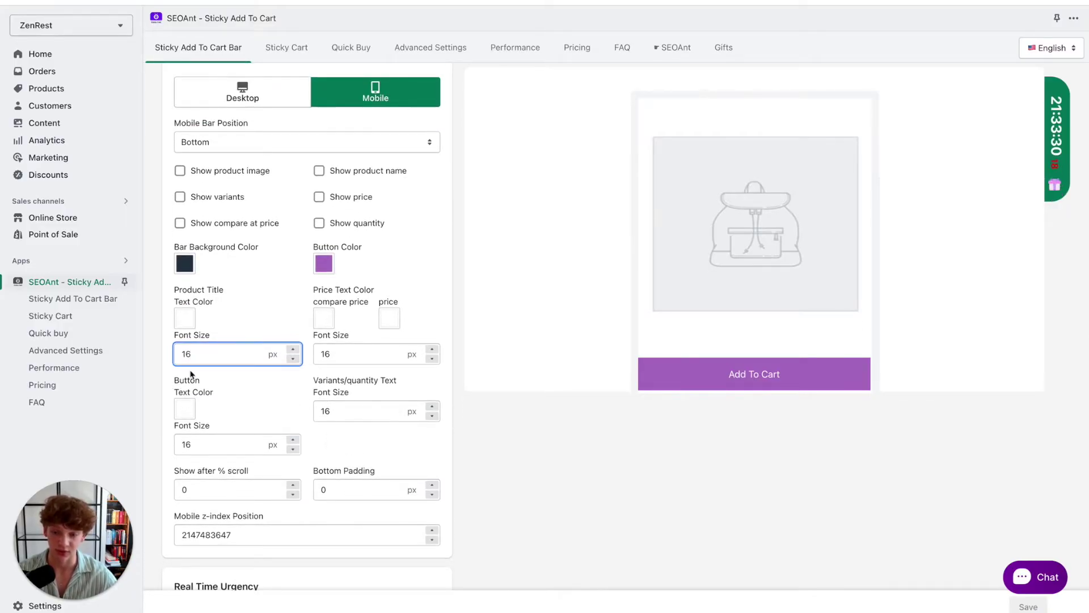
Step: Turn on the Real Time Urgency bar showing 'HURRY! OFFER WILL EXPIRE SOON'
scroll(275, 415, down, 2)
scroll(273, 417, down, 3)
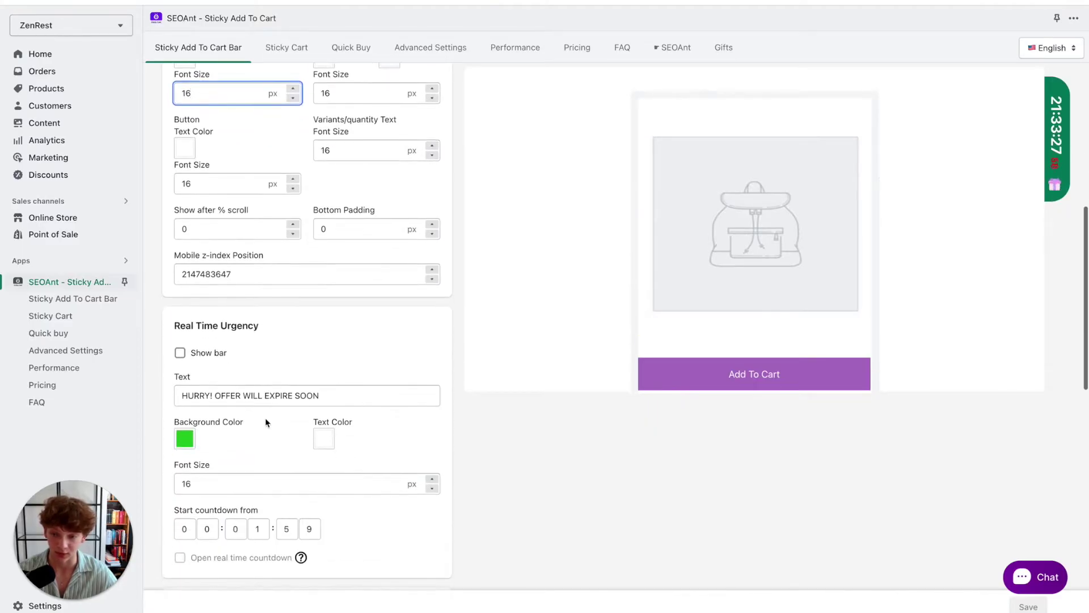
click(180, 353)
scroll(429, 415, down, 2)
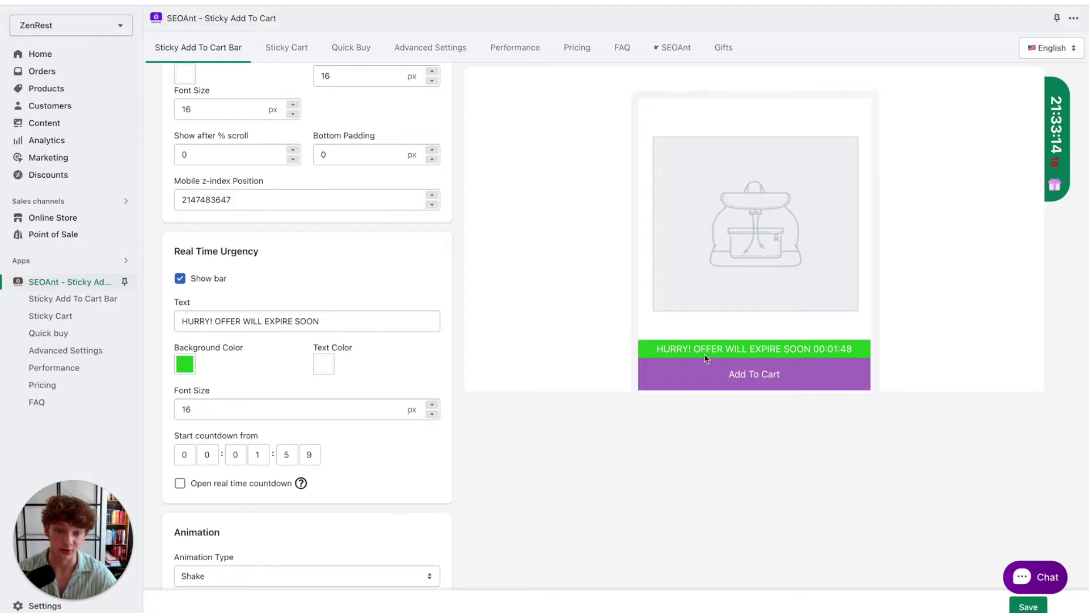
drag(654, 350, 854, 354)
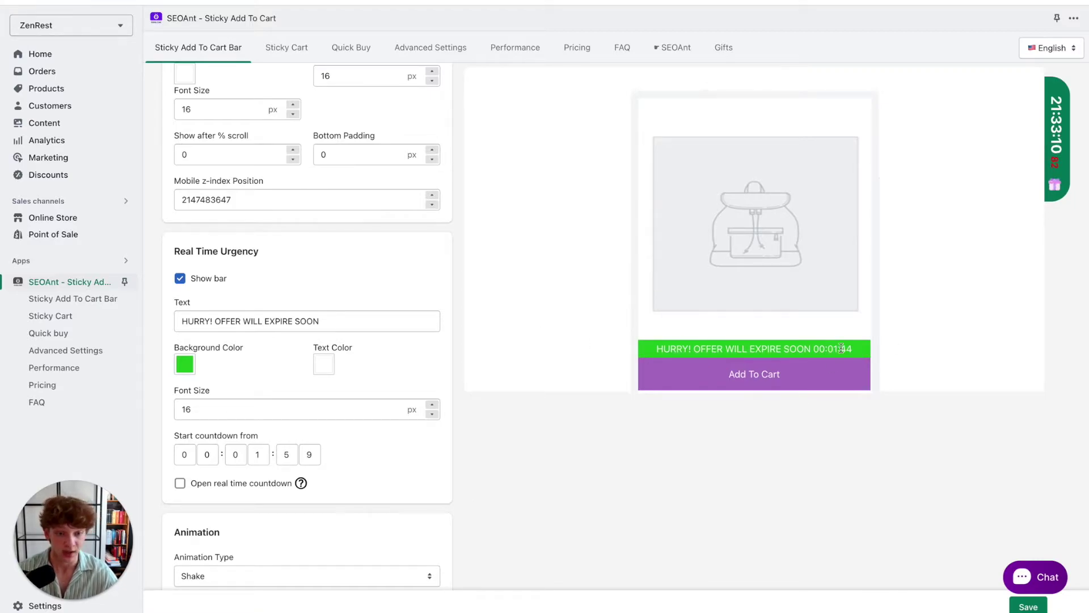
double_click(842, 349)
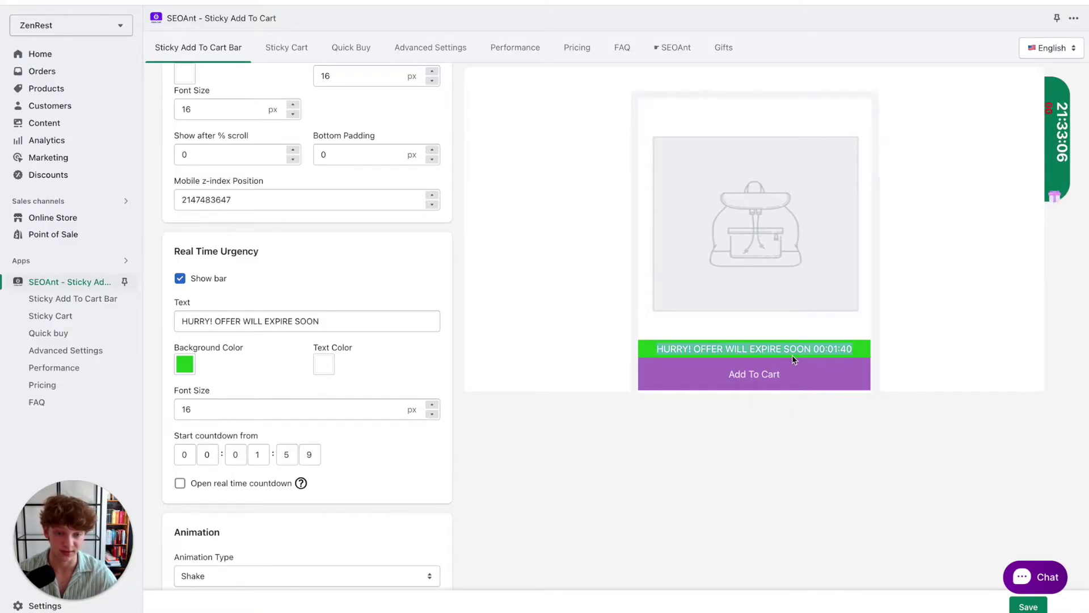
scroll(312, 306, down, 1)
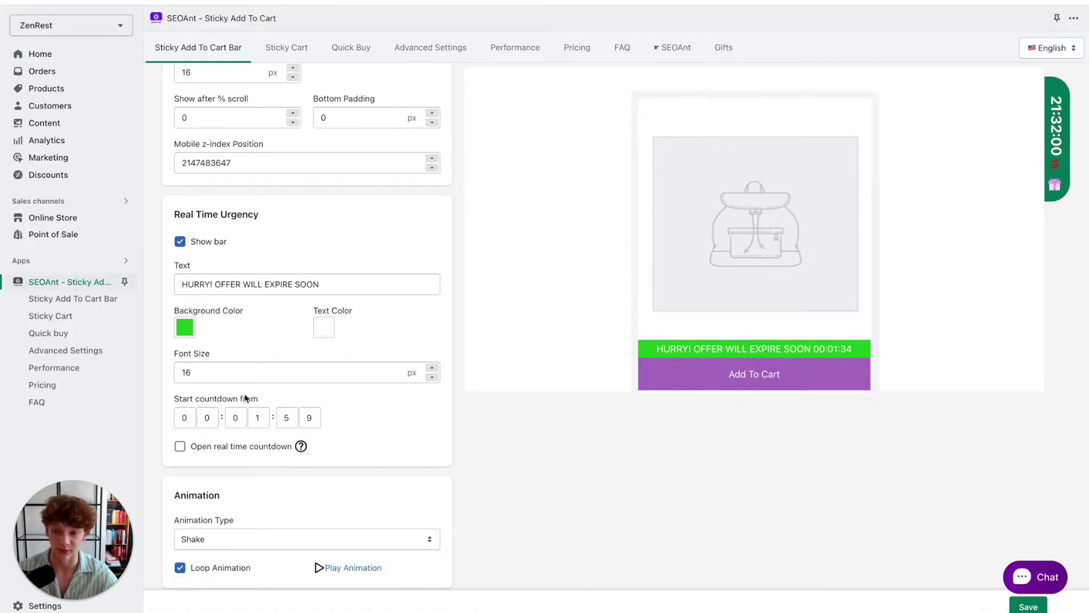
Step: Edit the countdown start minutes so it reads 00:15:59
double_click(257, 417)
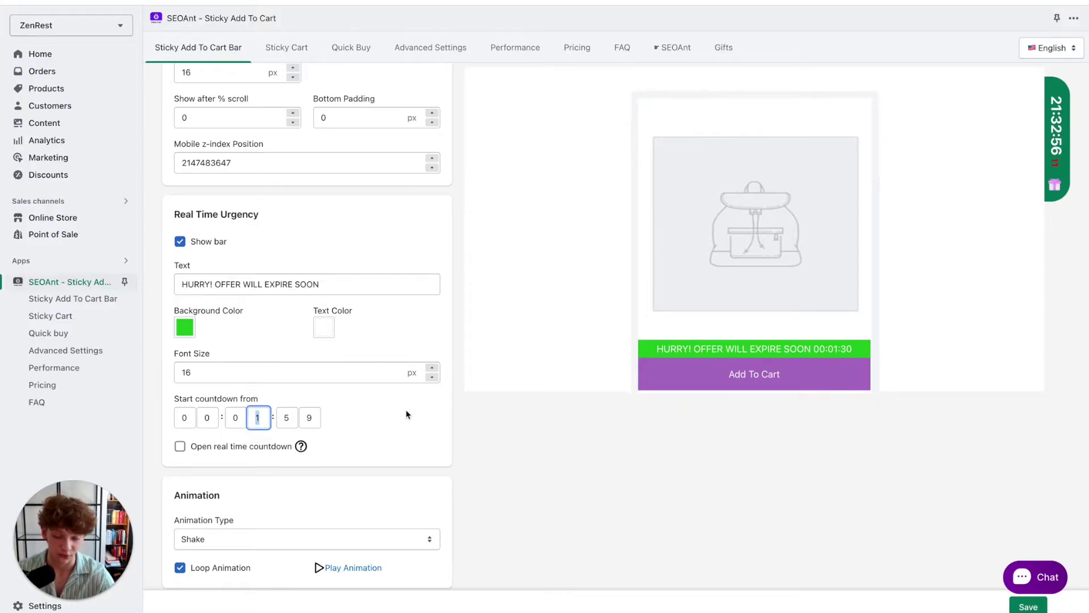
key(BackSpace)
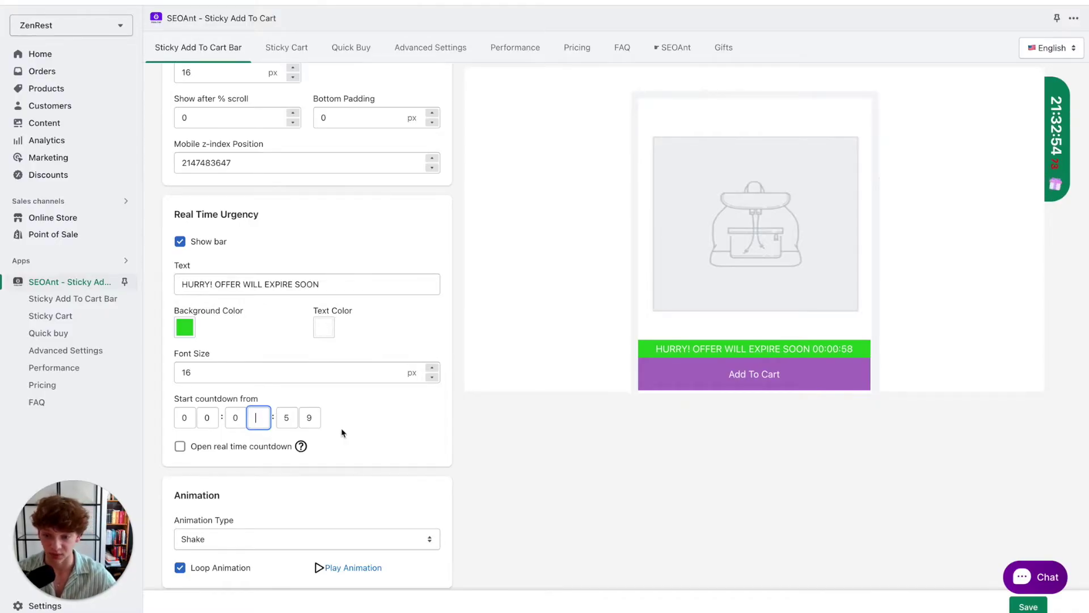
click(235, 419)
text(1)
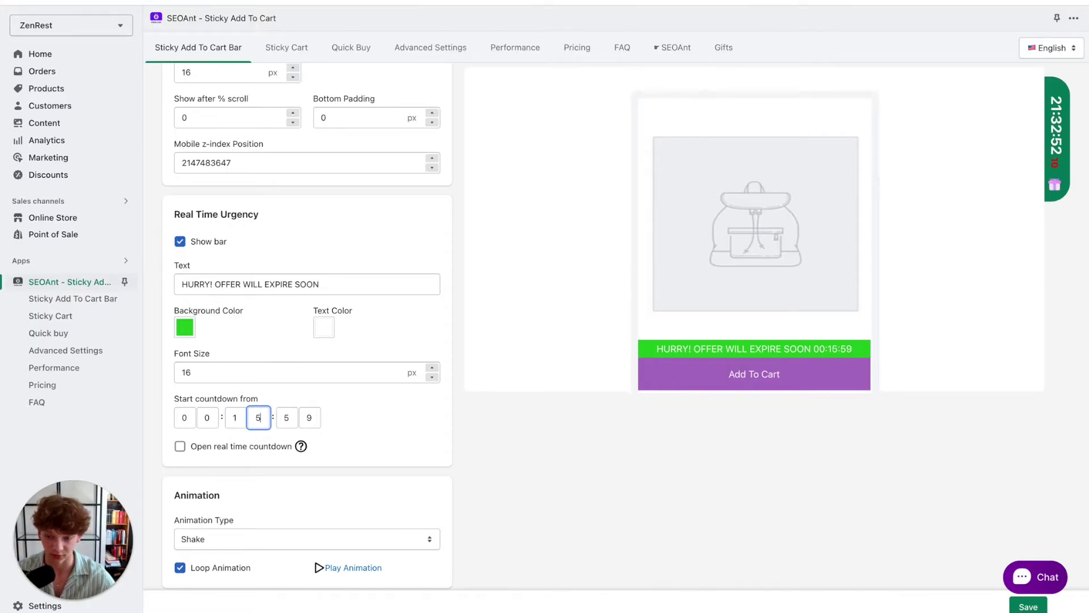
click(385, 425)
scroll(379, 420, down, 4)
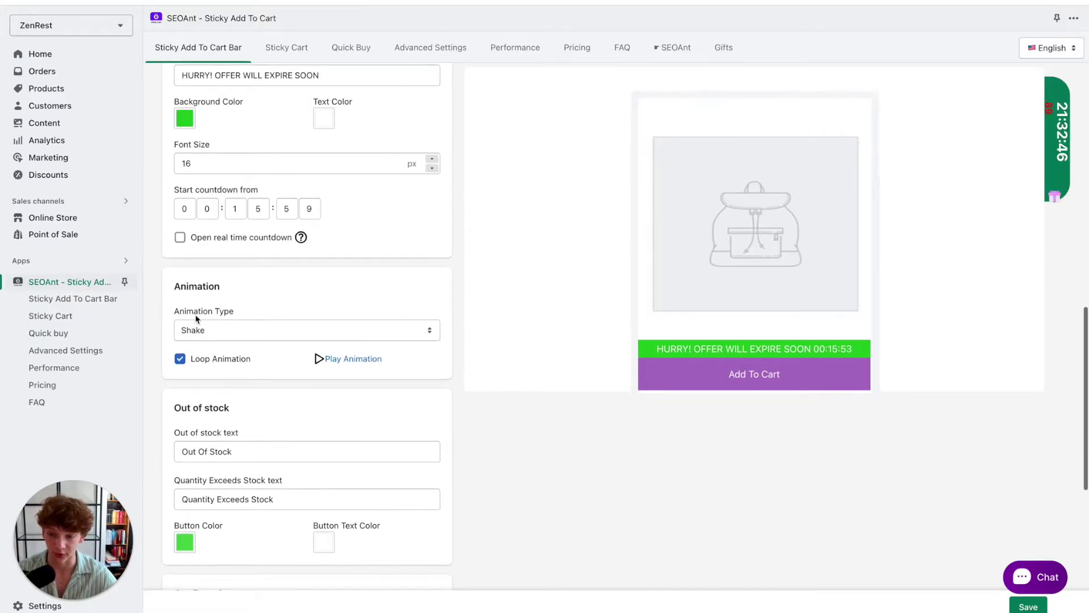
click(287, 329)
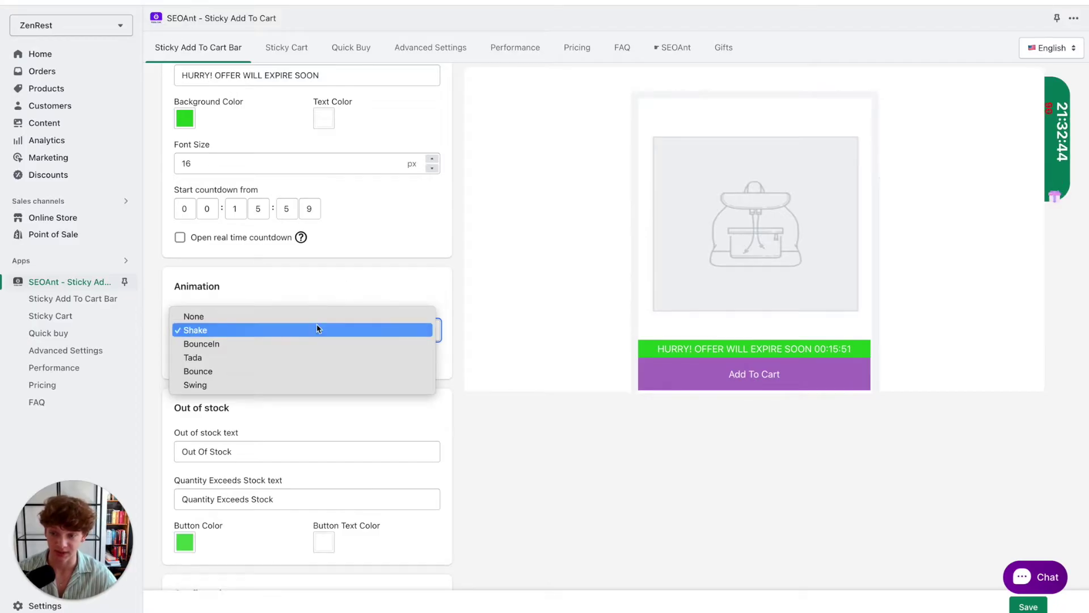
click(304, 326)
click(347, 358)
scroll(348, 357, down, 1)
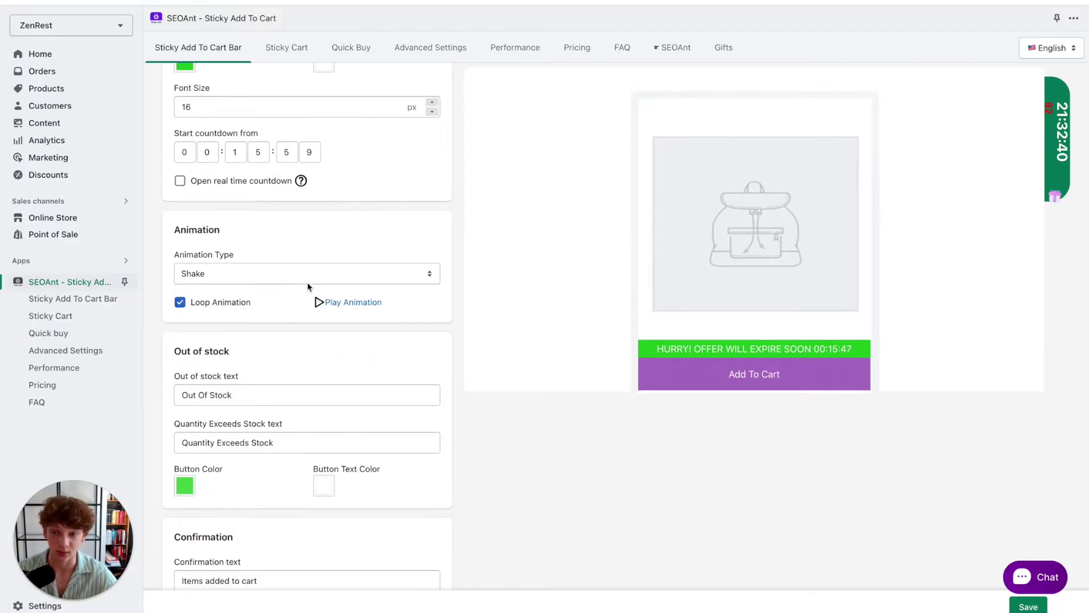
click(417, 282)
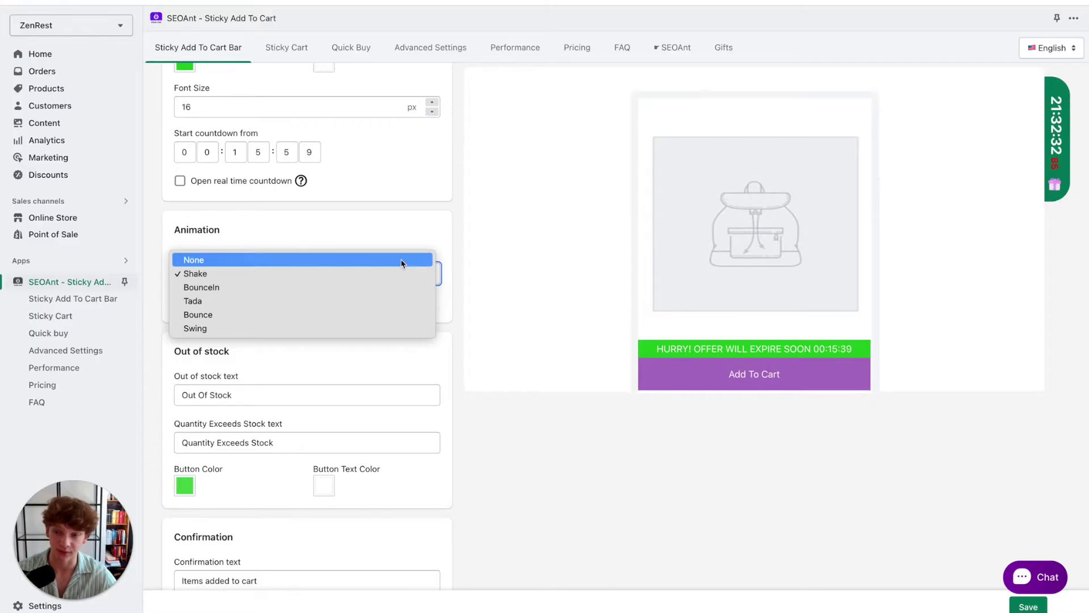
click(403, 260)
click(228, 274)
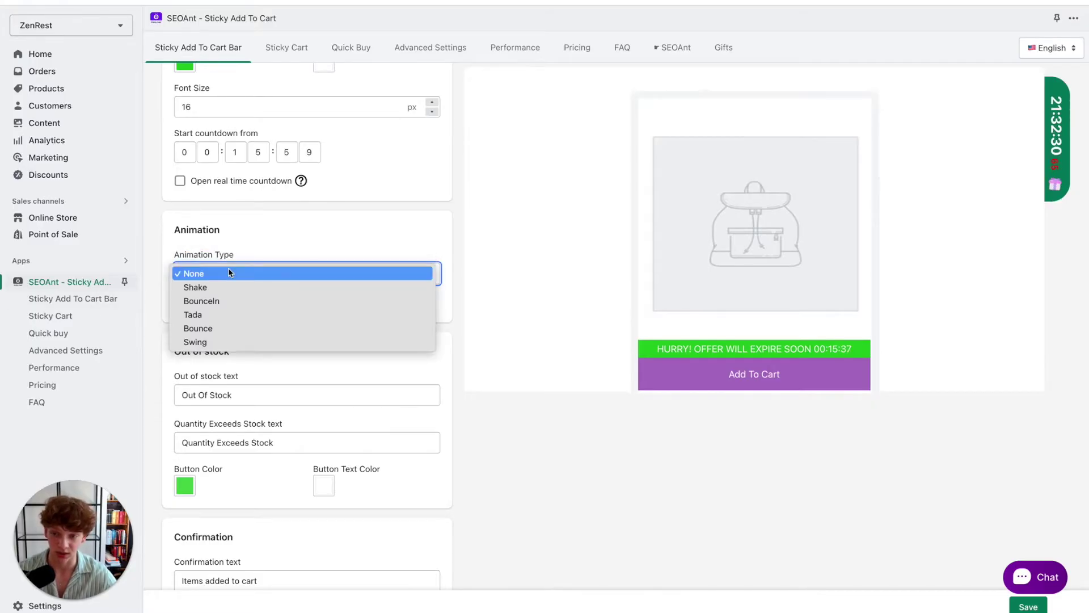
click(222, 291)
click(385, 309)
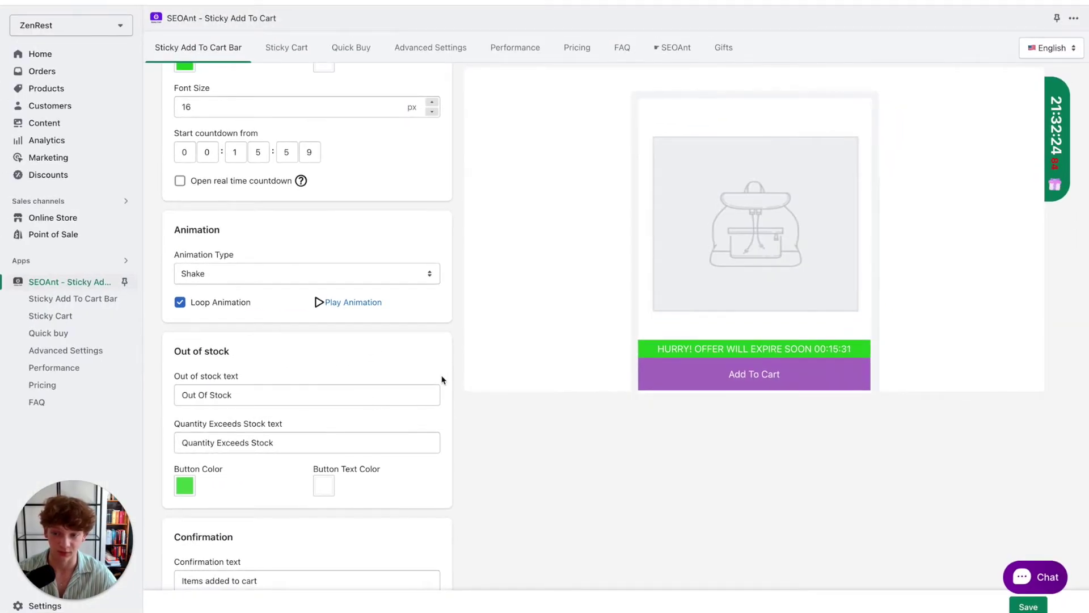
Step: Review the remaining sticky bar settings and save them
scroll(394, 384, down, 5)
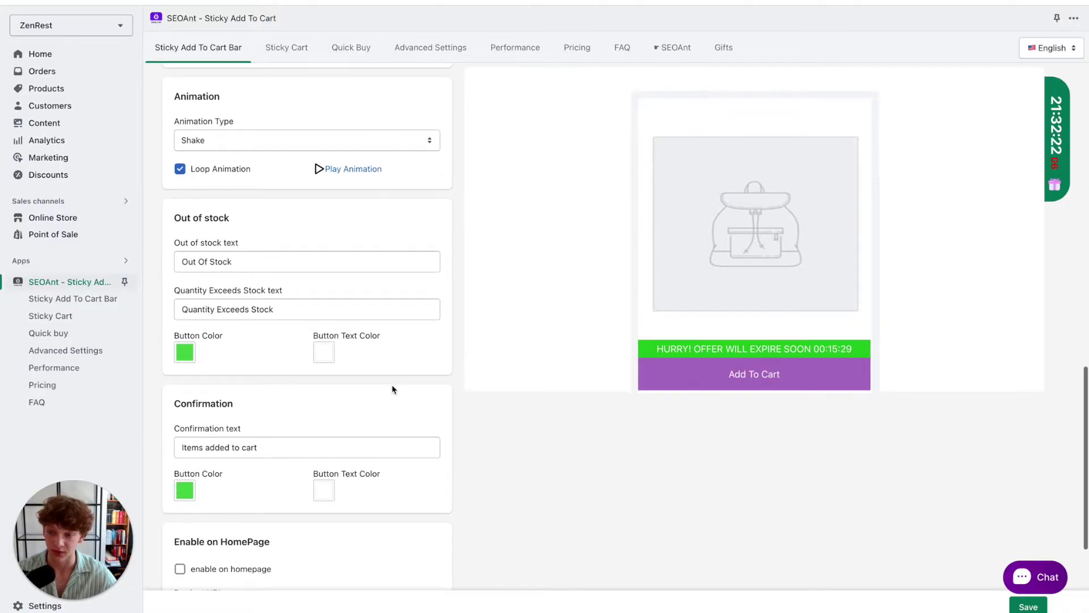
scroll(290, 304, down, 1)
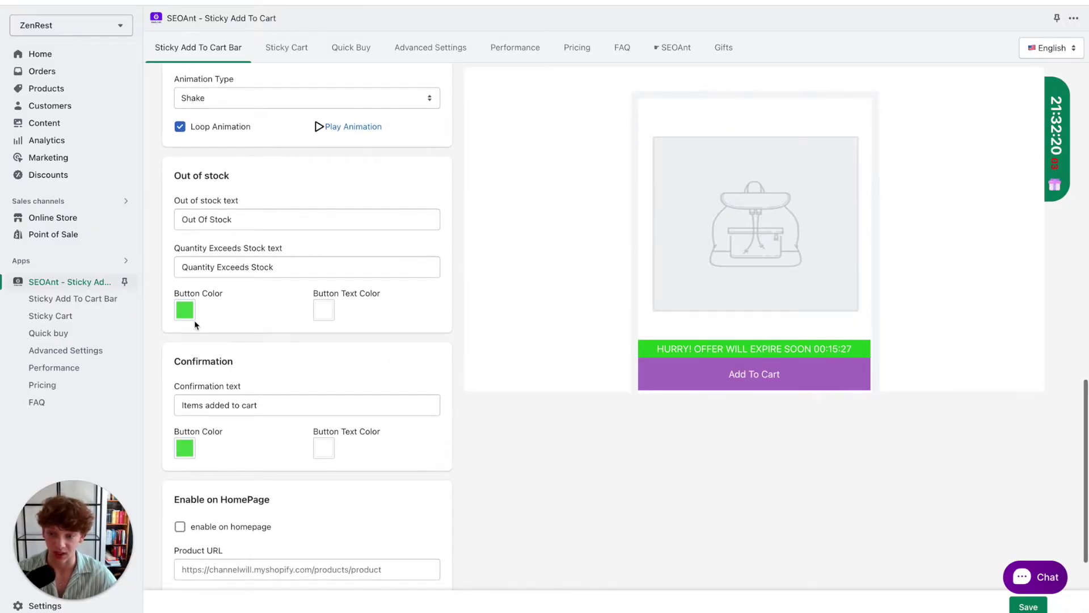
scroll(298, 354, down, 5)
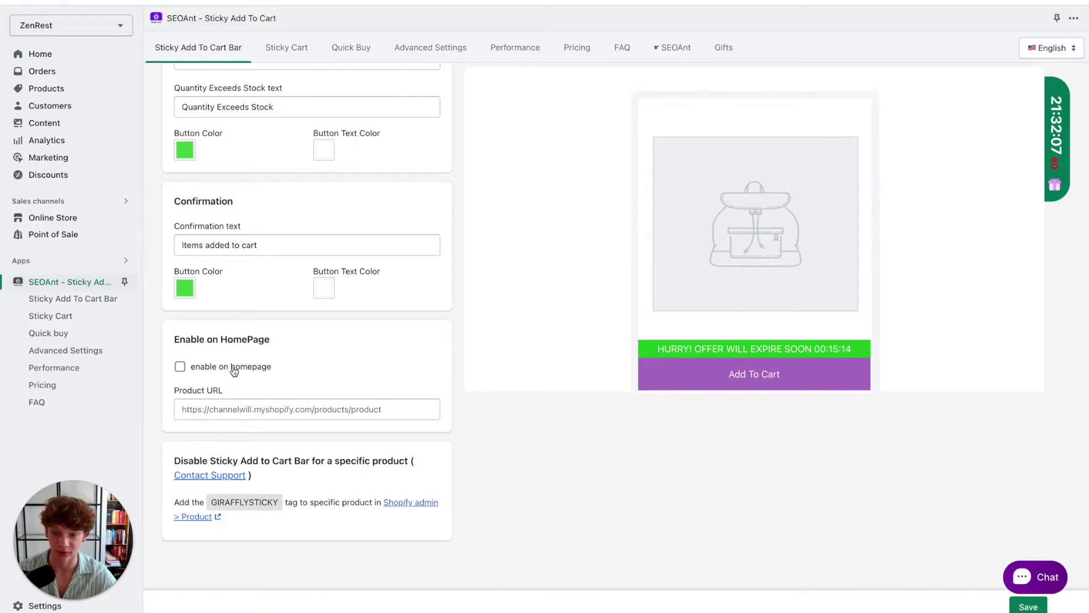
scroll(234, 366, up, 1)
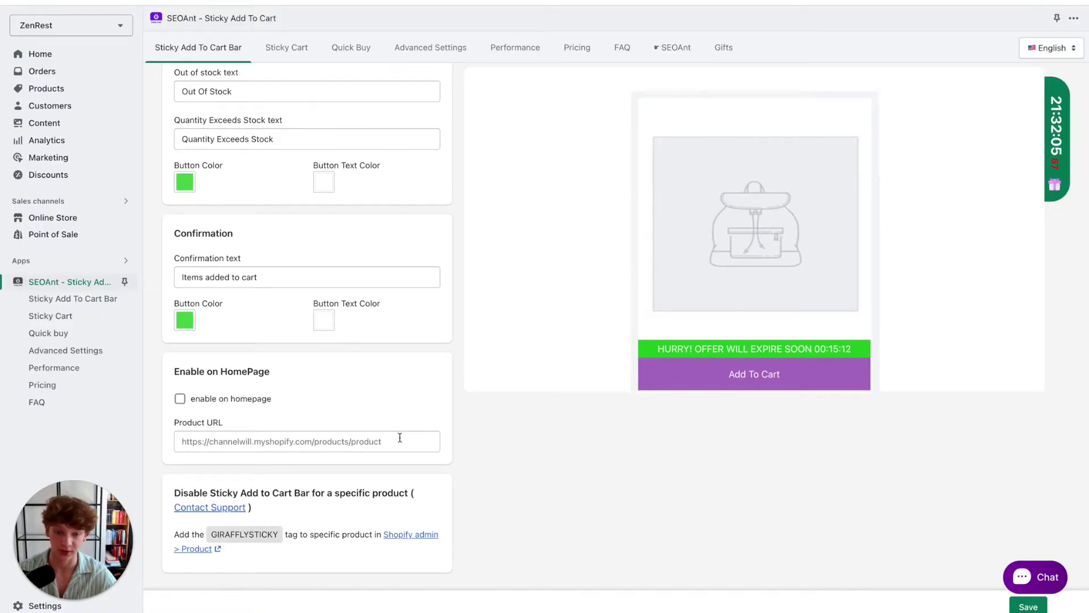
click(1028, 607)
scroll(409, 443, up, 15)
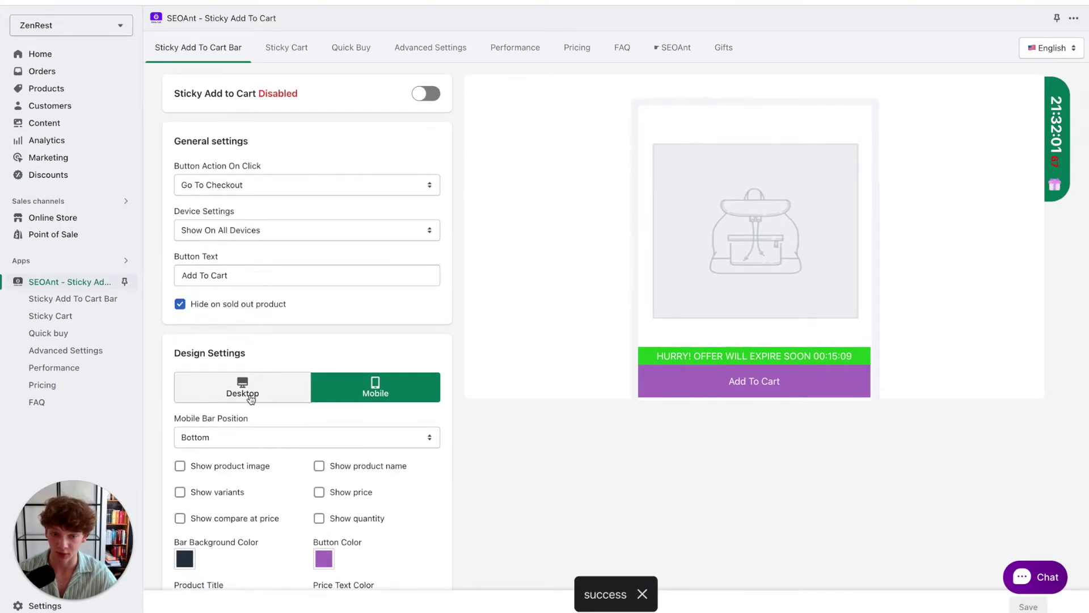
click(244, 389)
scroll(350, 444, down, 5)
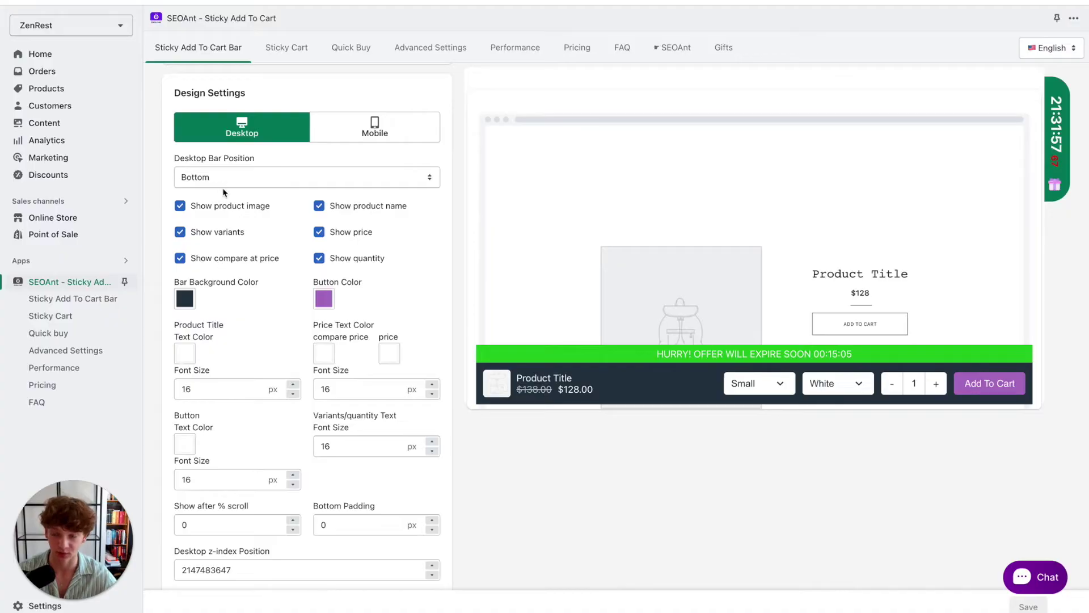
scroll(230, 209, up, 2)
click(261, 254)
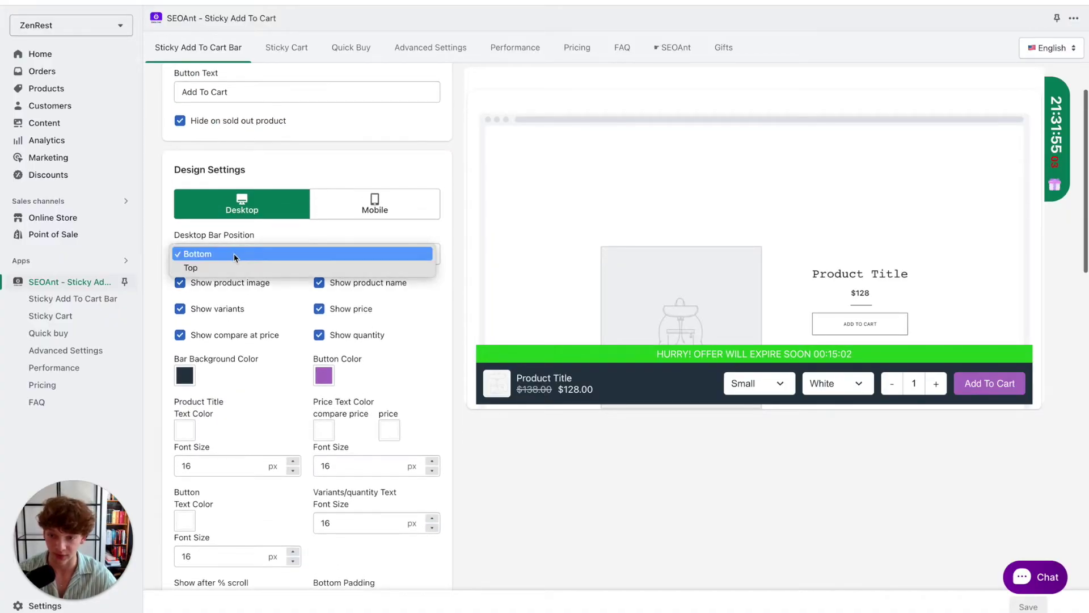
click(312, 253)
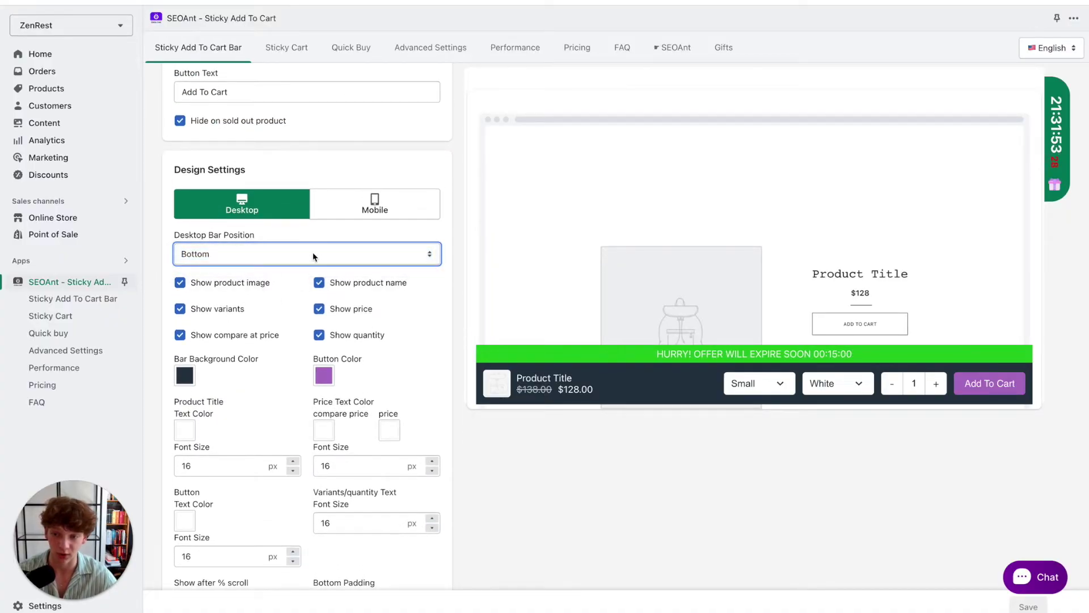
scroll(239, 274, down, 1)
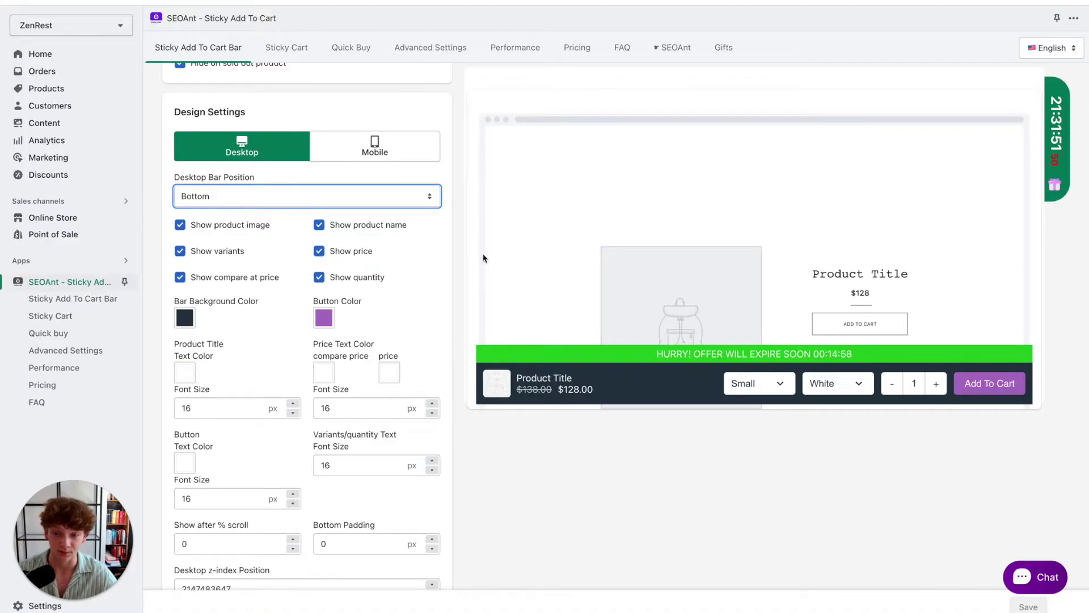
scroll(341, 295, down, 1)
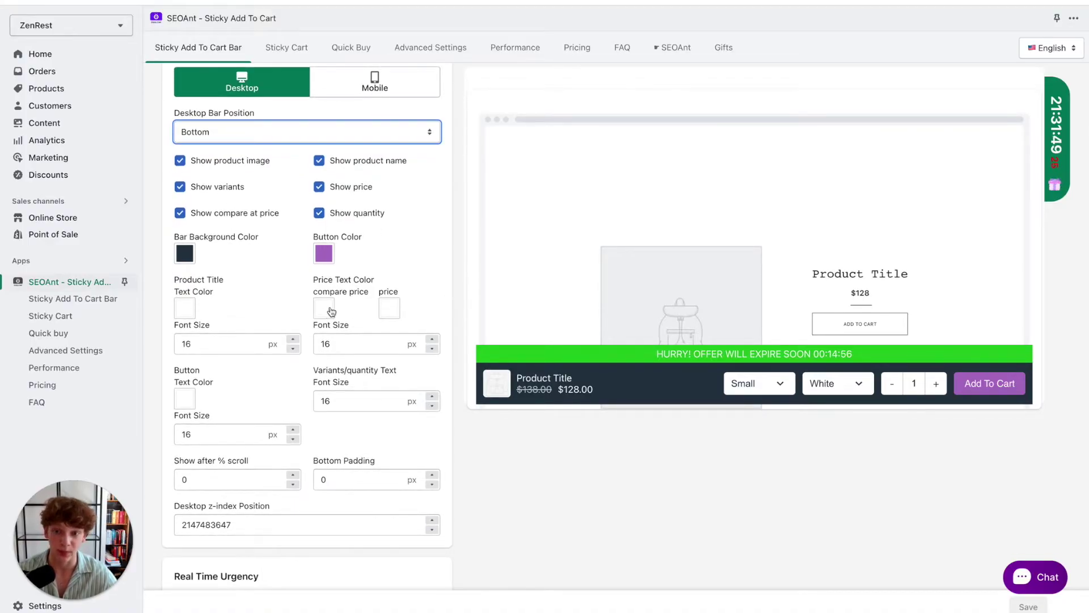
scroll(331, 311, up, 1)
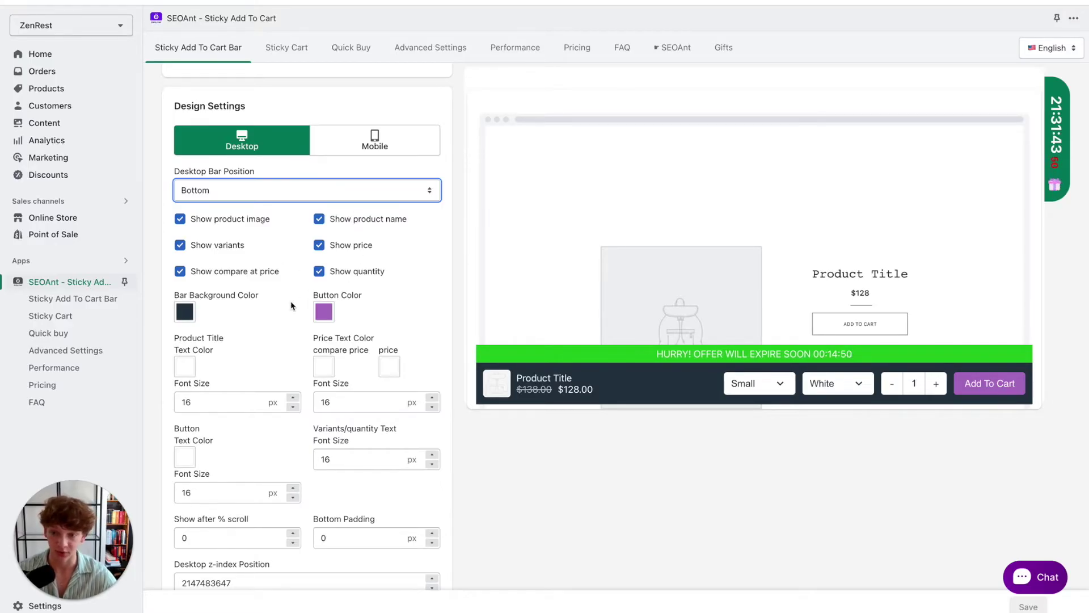
scroll(331, 247, down, 2)
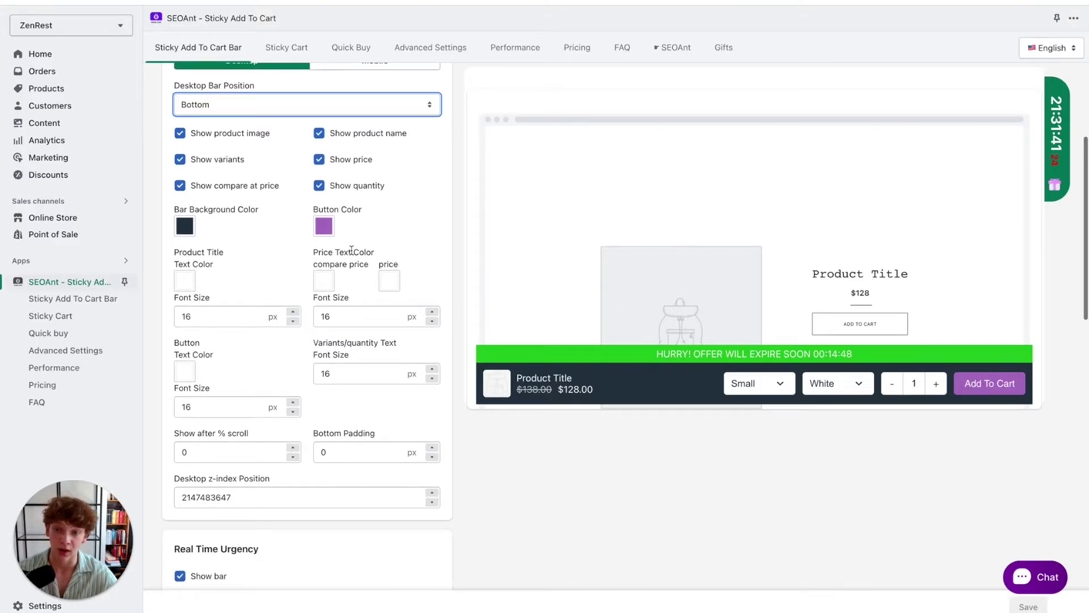
click(335, 233)
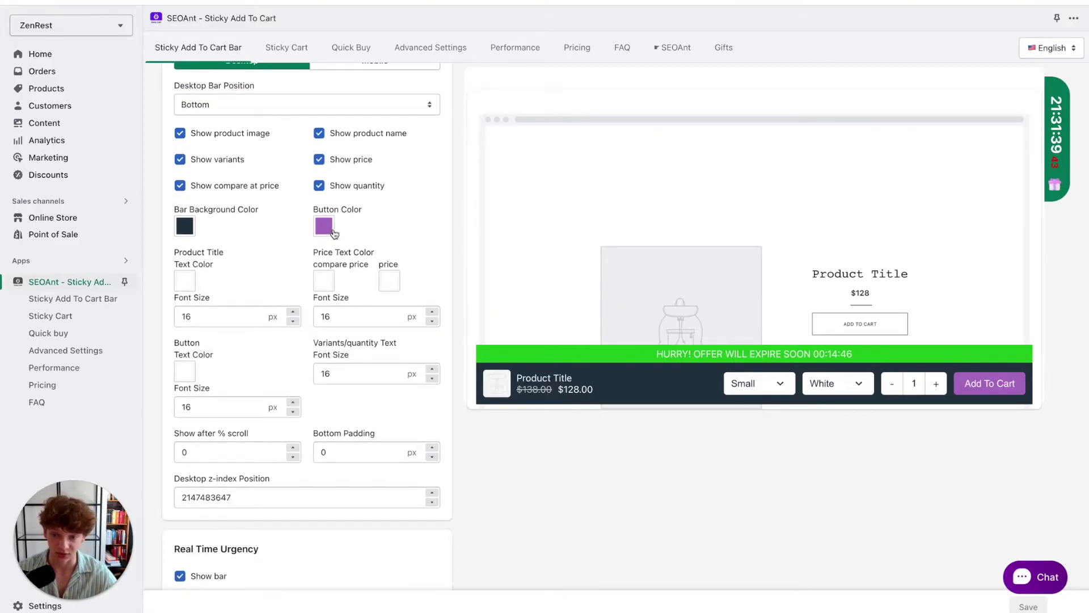
scroll(372, 320, down, 1)
scroll(278, 300, up, 1)
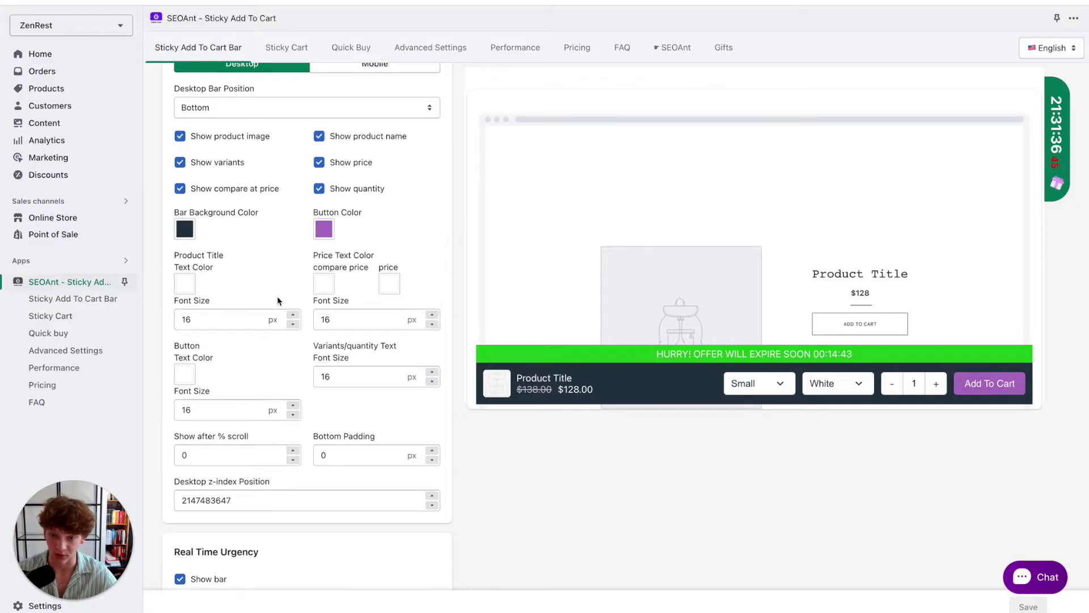
click(323, 230)
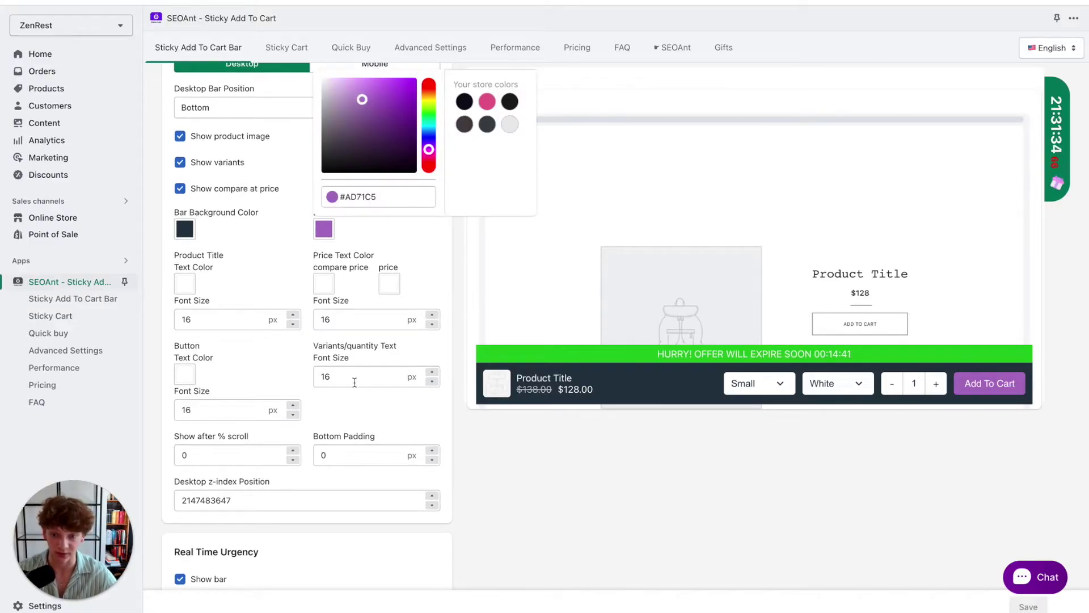
click(302, 393)
click(293, 315)
click(292, 316)
click(293, 316)
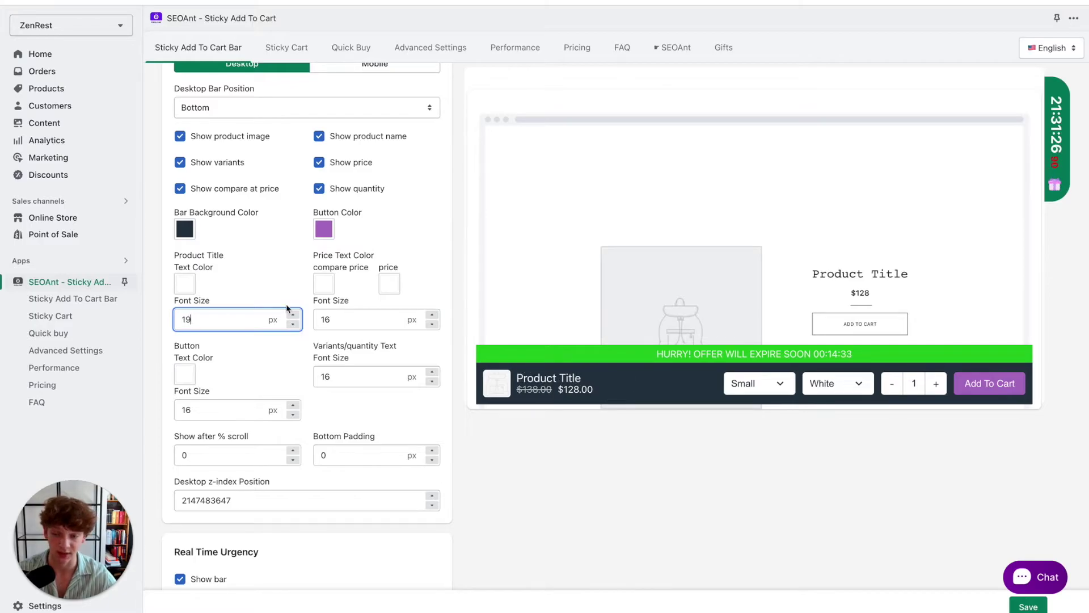
click(180, 302)
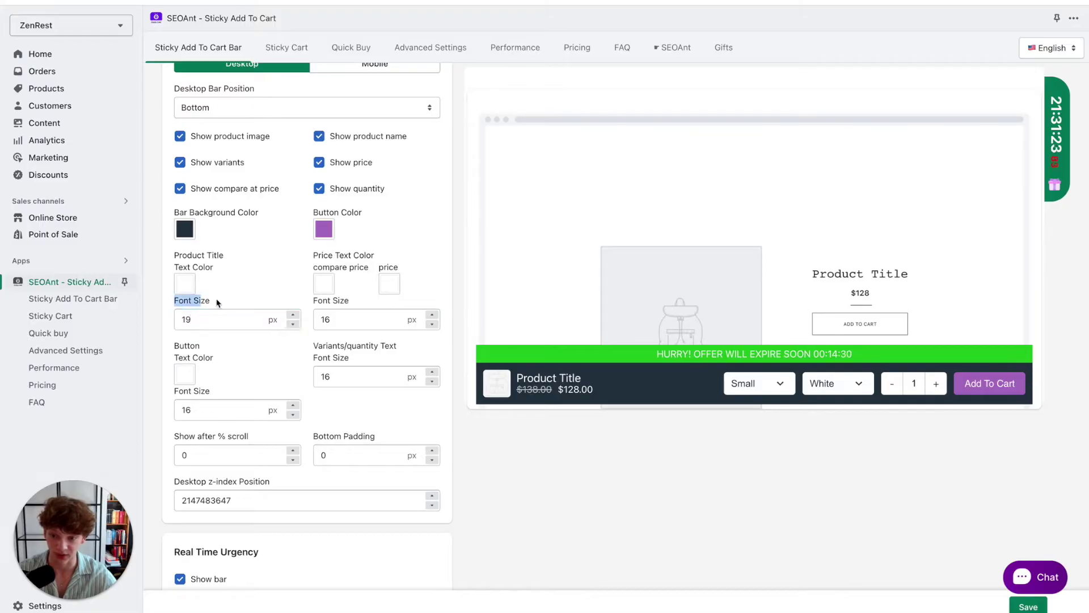
click(292, 324)
click(292, 324)
click(293, 324)
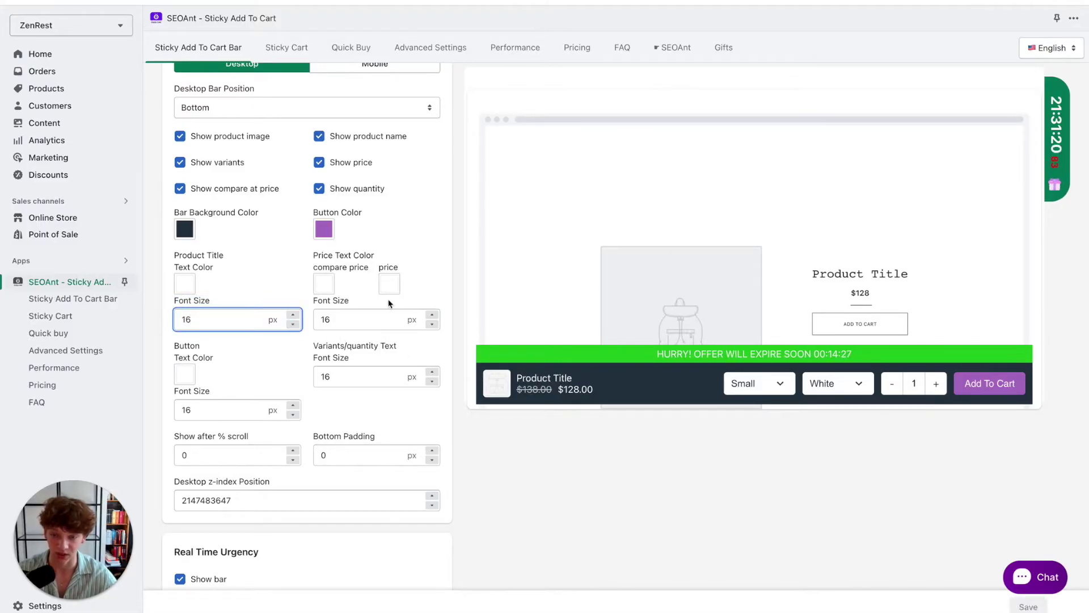
click(433, 315)
click(434, 324)
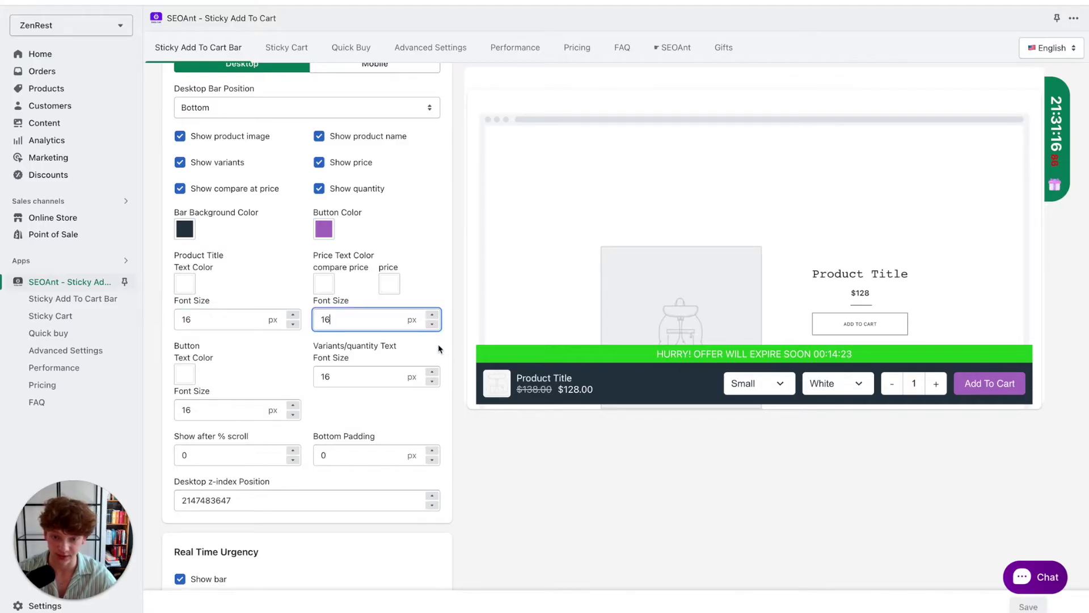
scroll(432, 352, down, 1)
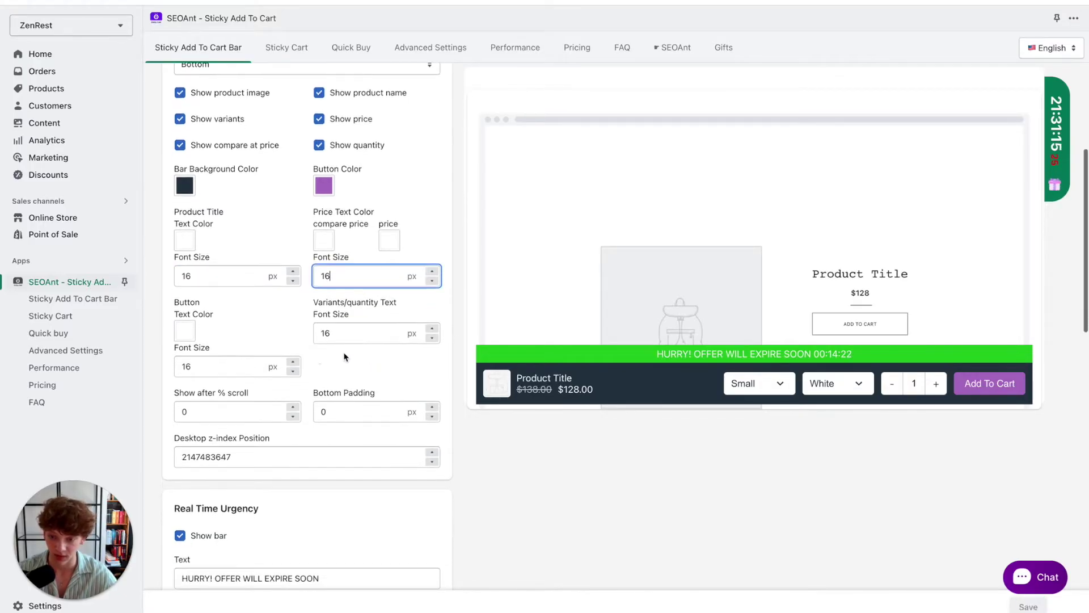
click(292, 362)
click(292, 363)
click(291, 363)
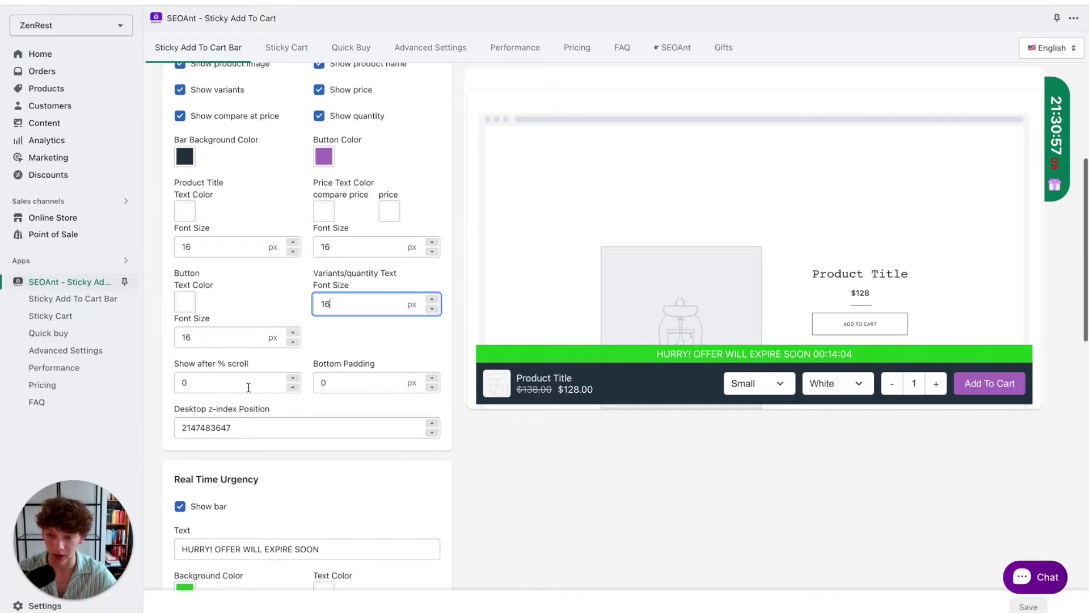
Step: Set Show after % scroll to 30 and check the Mobile design settings
click(247, 387)
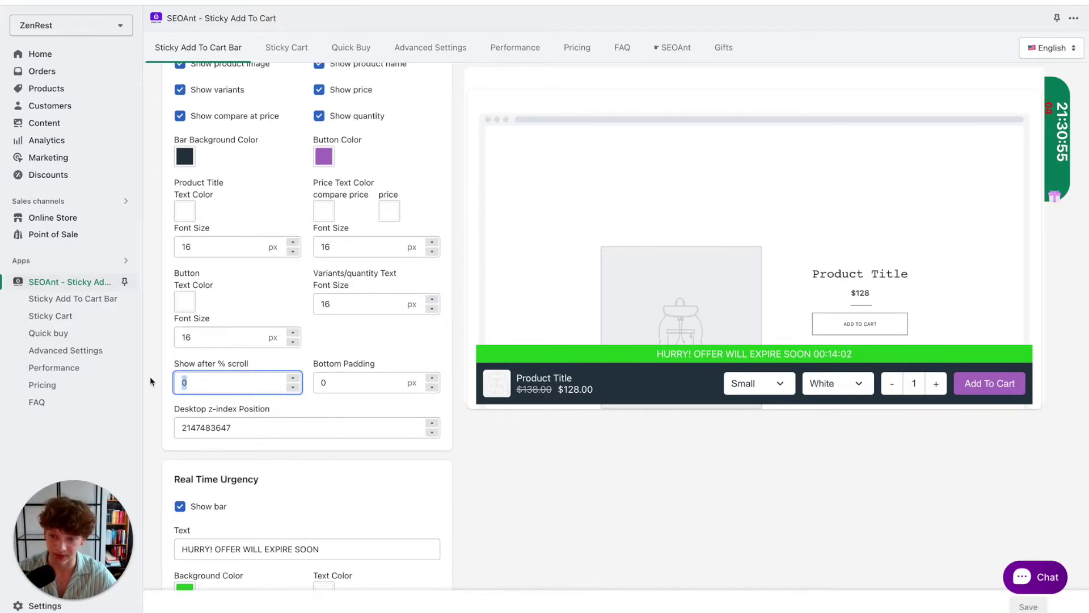
text(30)
scroll(227, 431, up, 2)
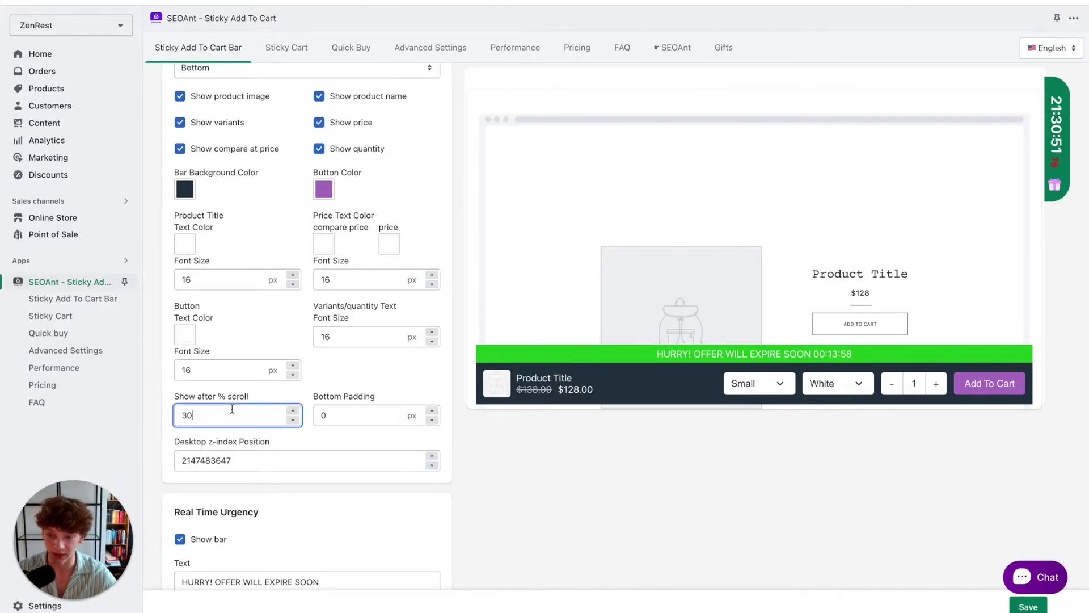
scroll(232, 429, up, 2)
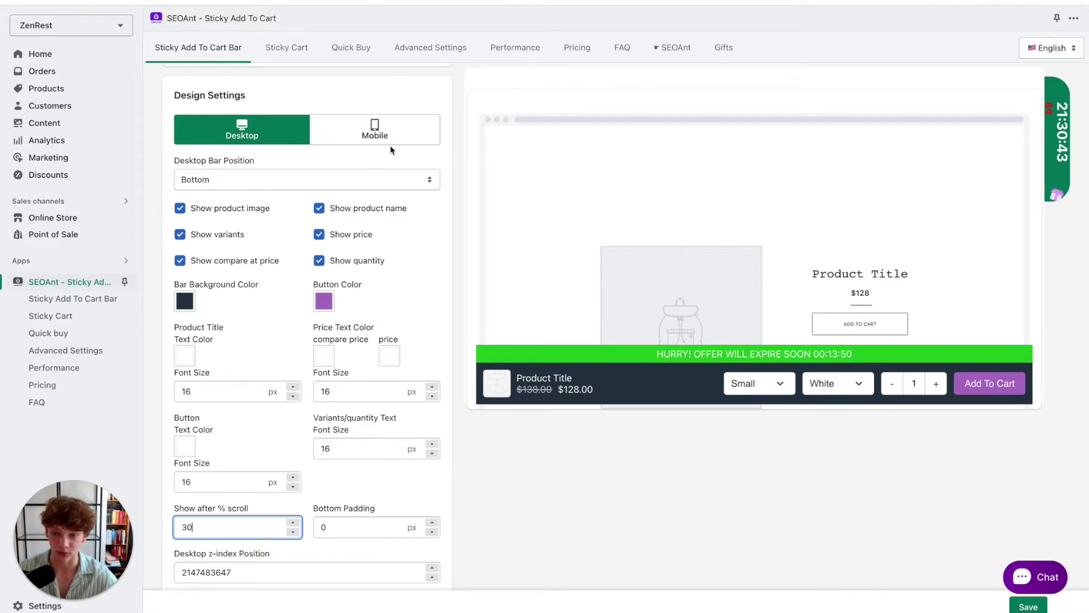
click(375, 130)
scroll(242, 440, down, 2)
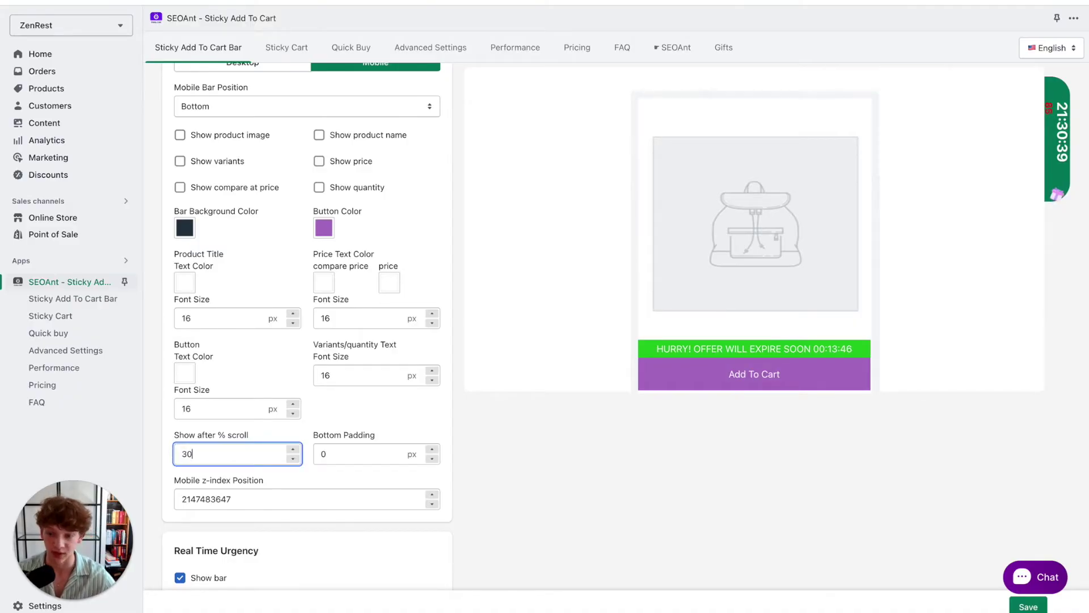
scroll(473, 367, up, 1)
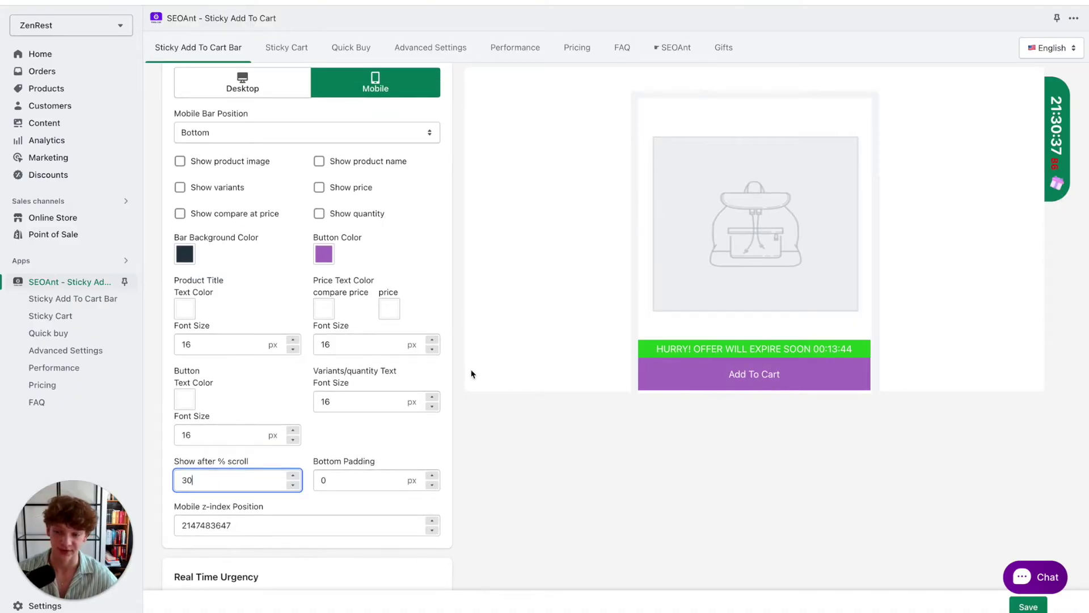
scroll(340, 193, up, 3)
click(240, 162)
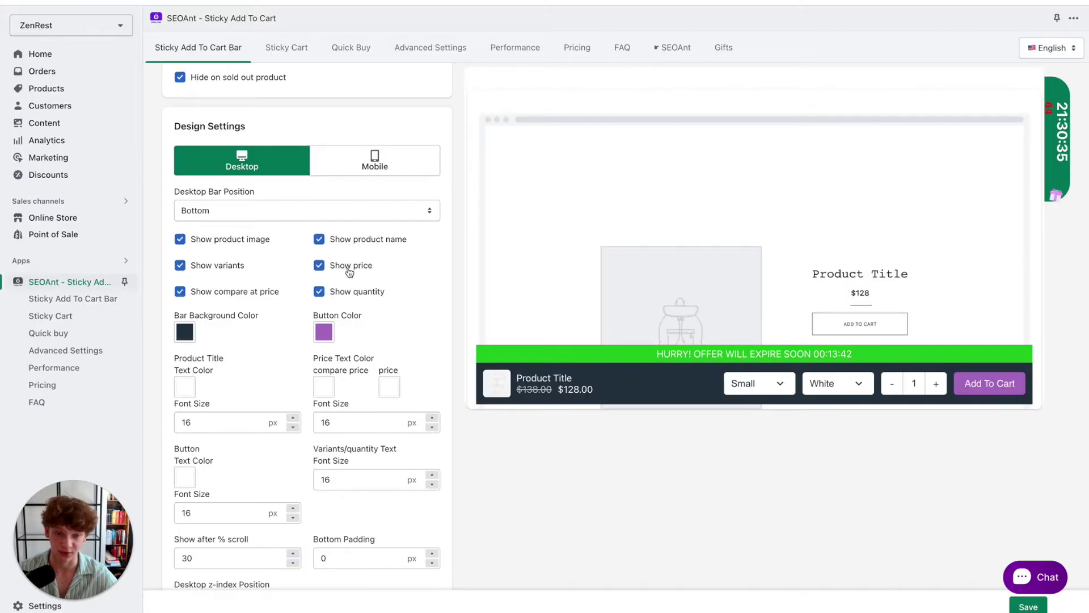
scroll(301, 340, down, 2)
scroll(299, 341, down, 4)
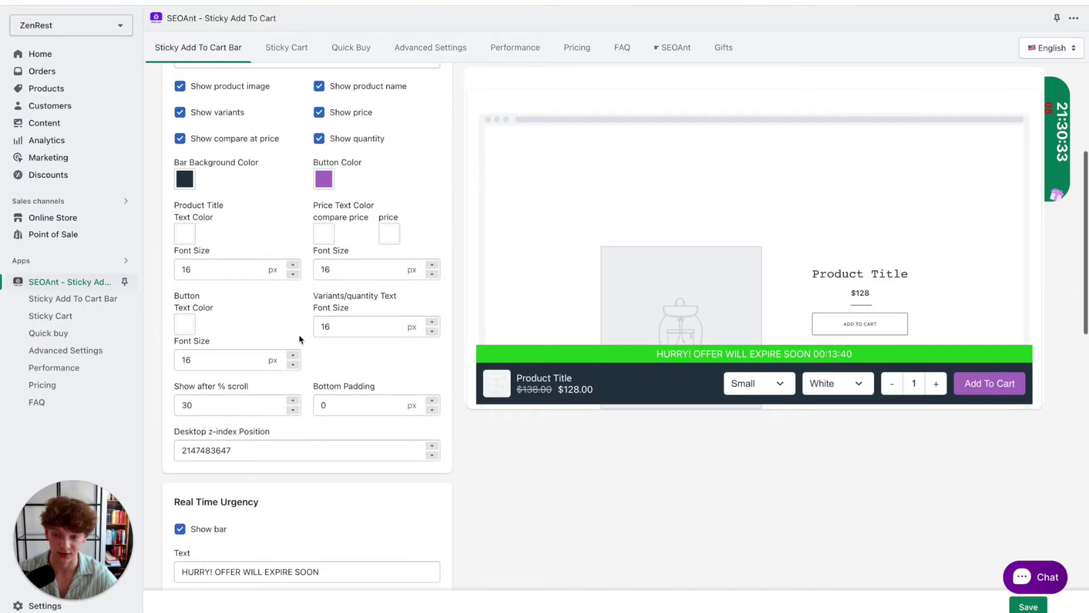
scroll(295, 339, down, 5)
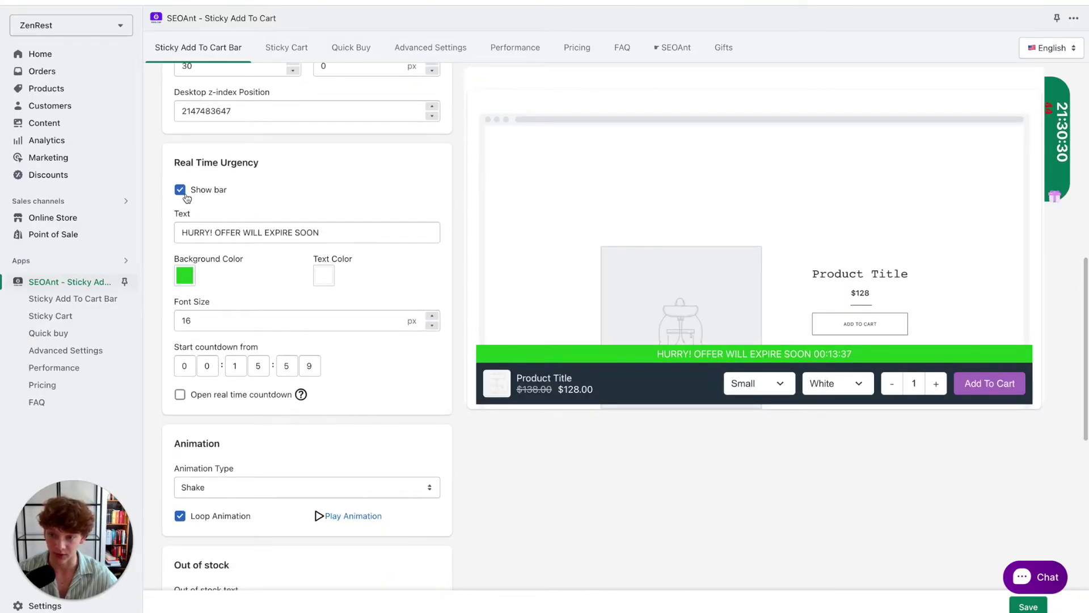
drag(176, 158, 260, 165)
click(280, 168)
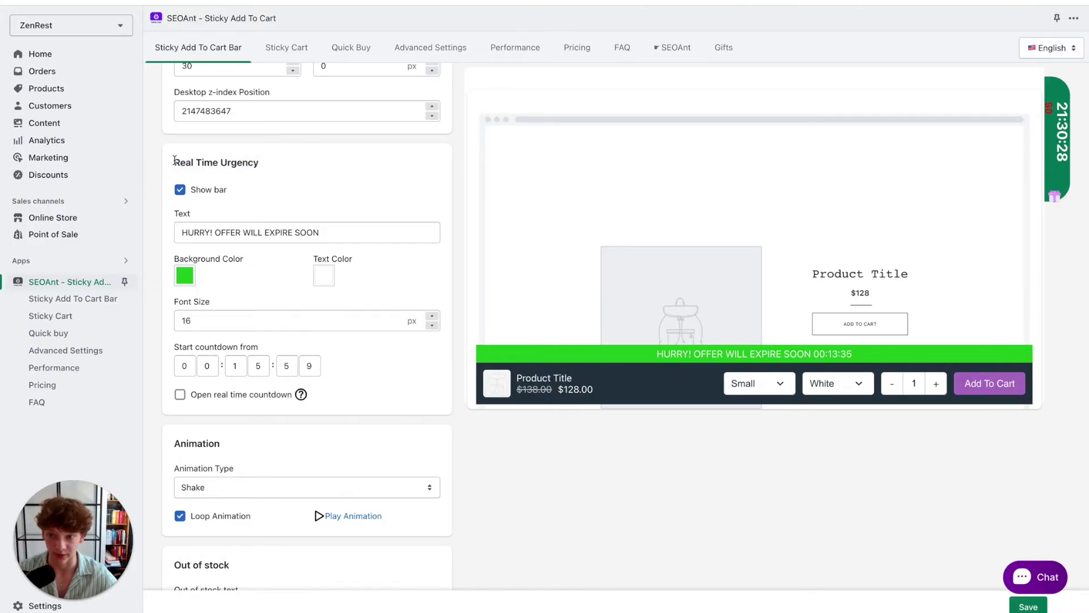
drag(174, 160, 260, 166)
click(309, 204)
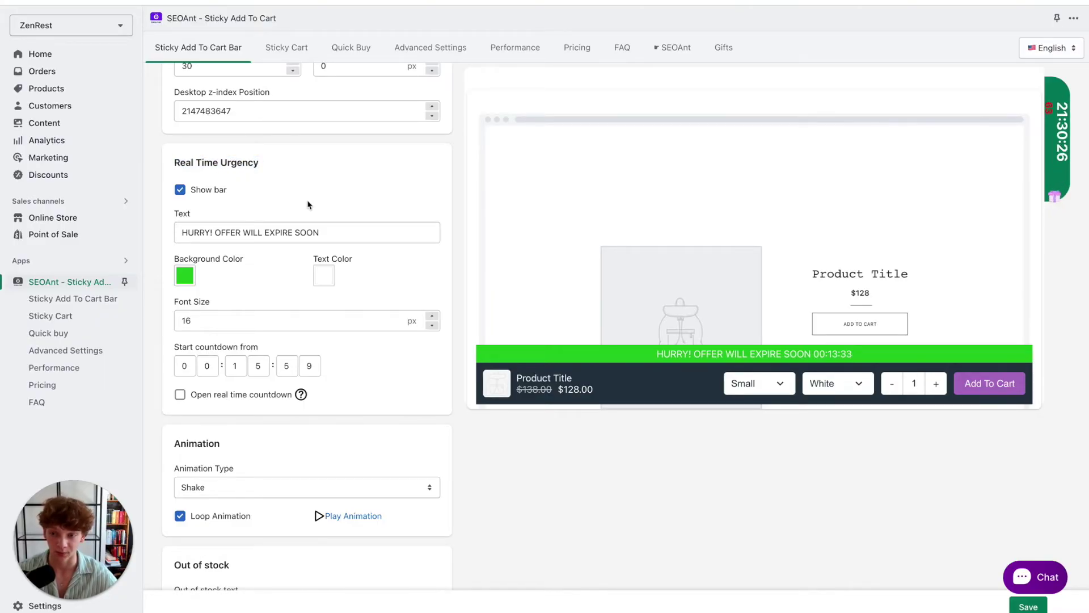
click(344, 233)
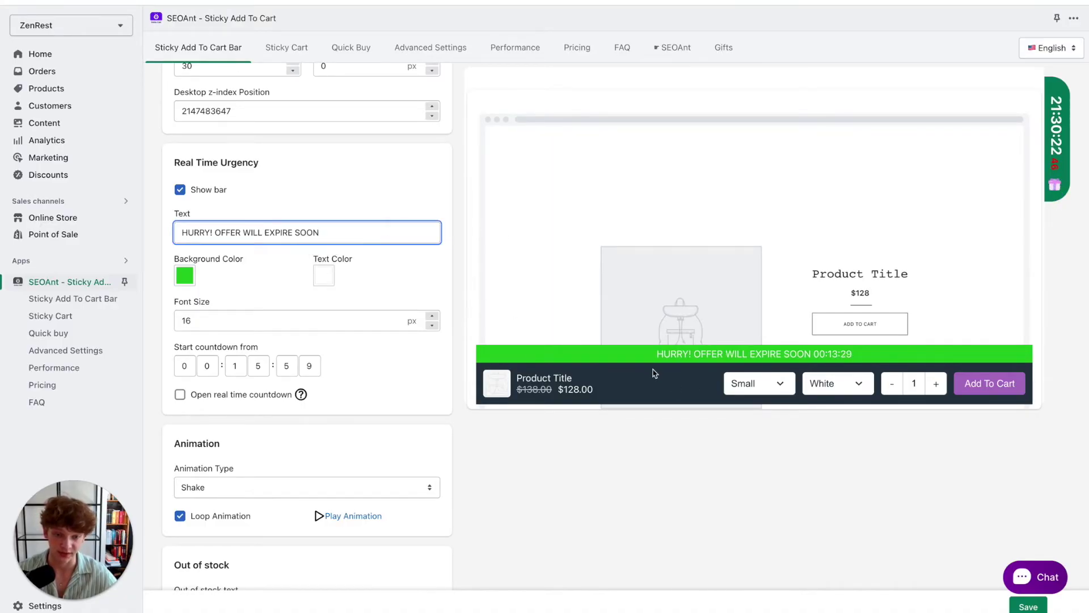
click(781, 354)
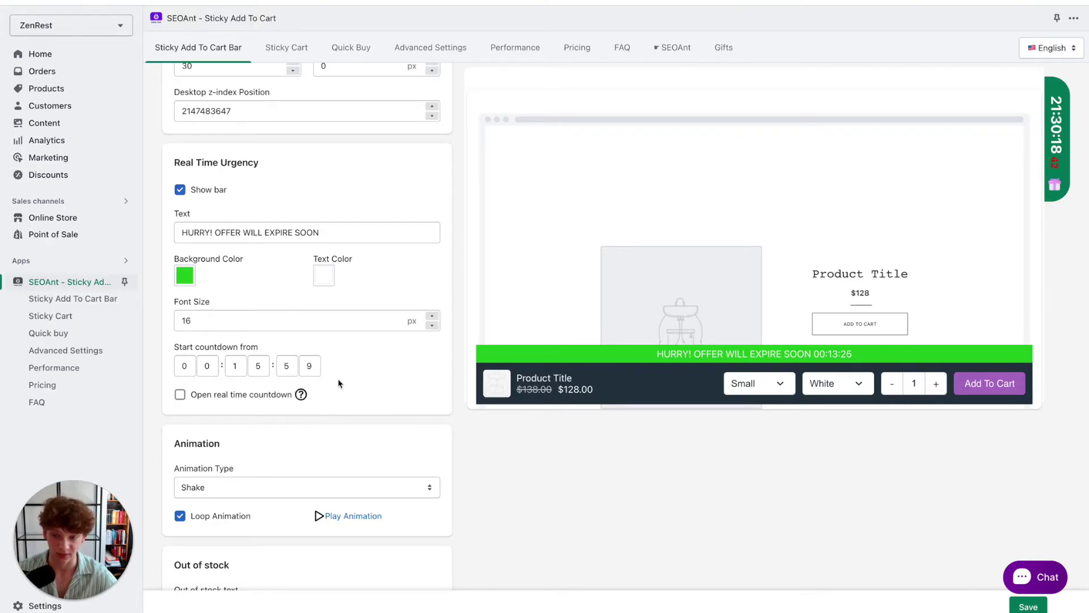
scroll(339, 383, down, 2)
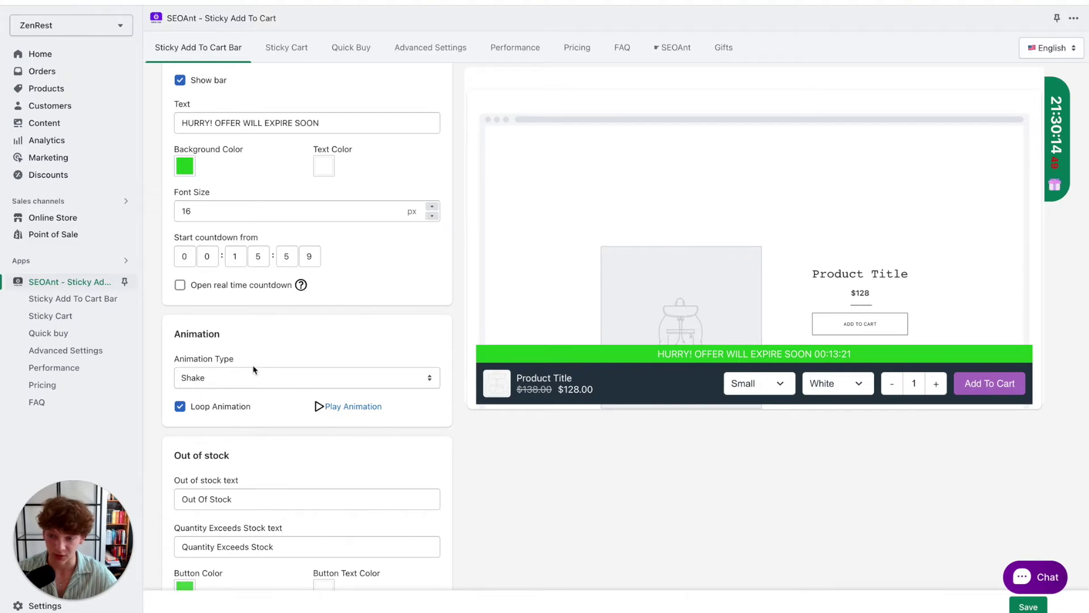
Step: Try the BounceIn and Tada animation types, then switch the button to Shake
click(286, 375)
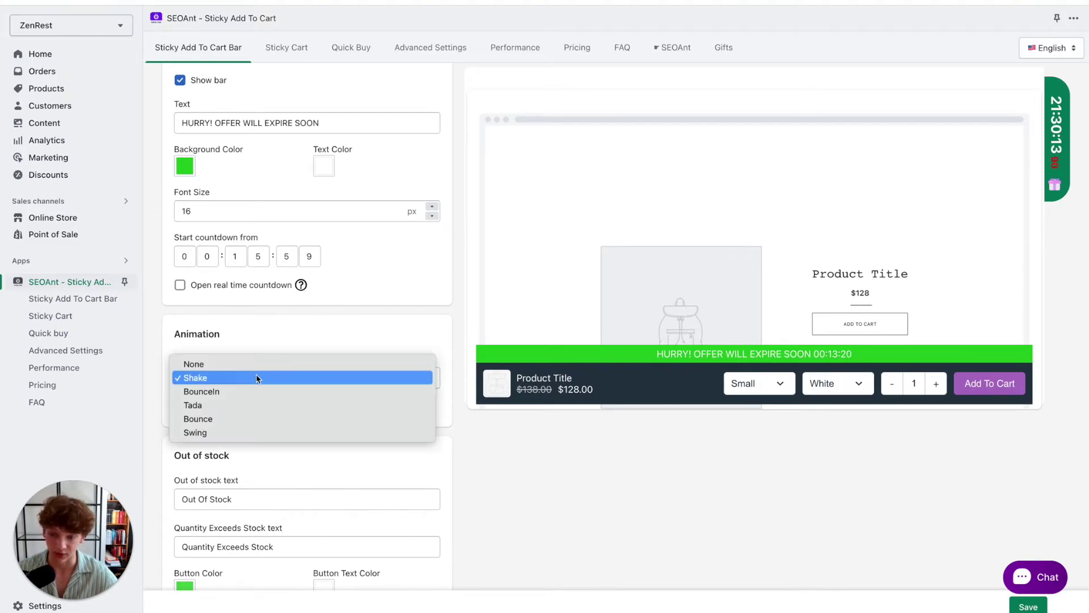
click(317, 391)
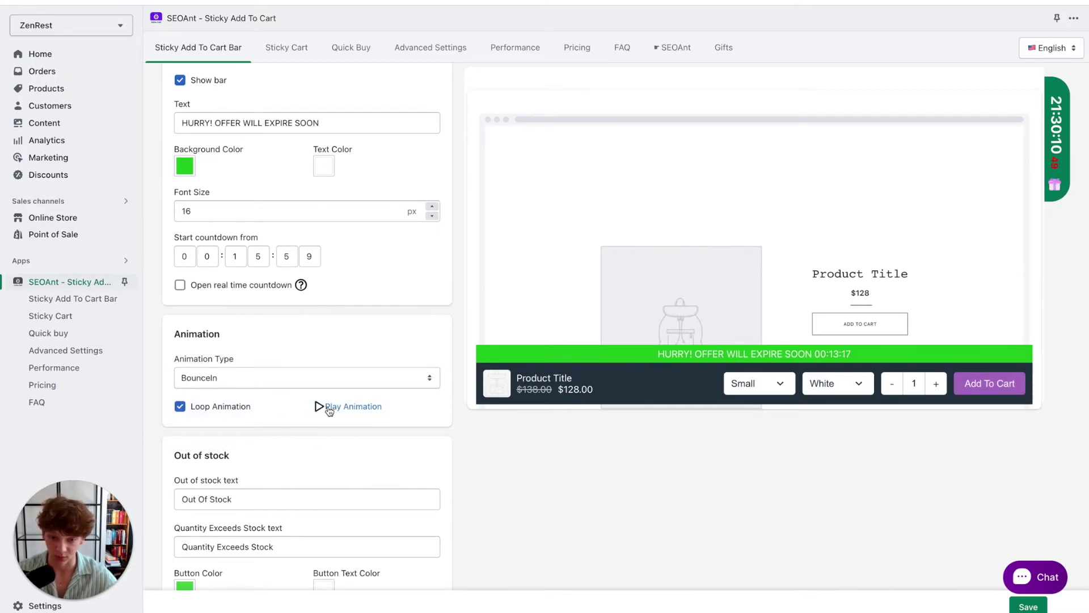
click(346, 378)
click(346, 386)
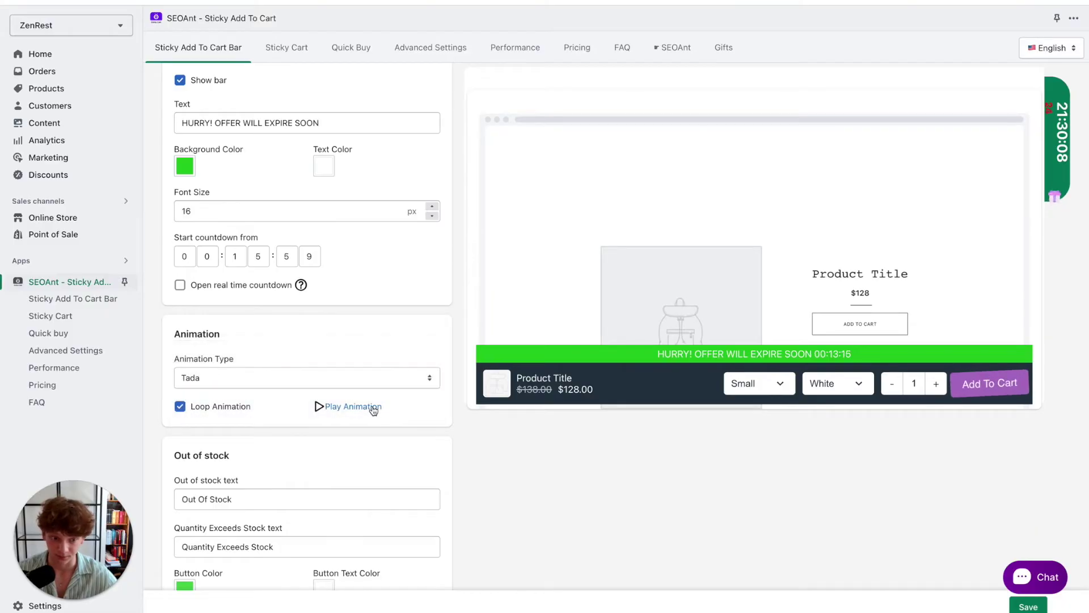
click(352, 378)
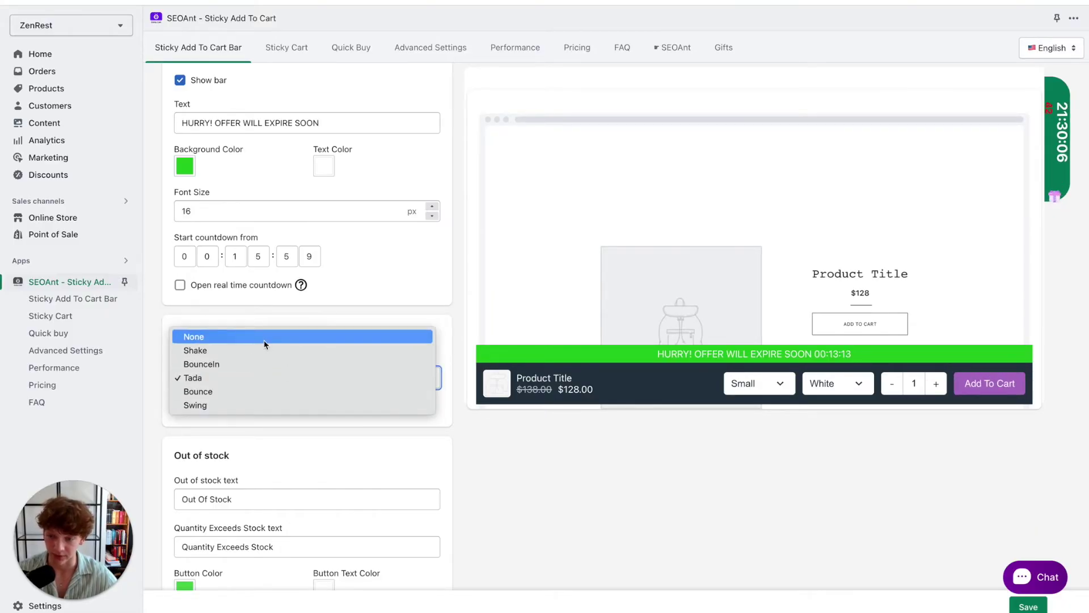
click(249, 350)
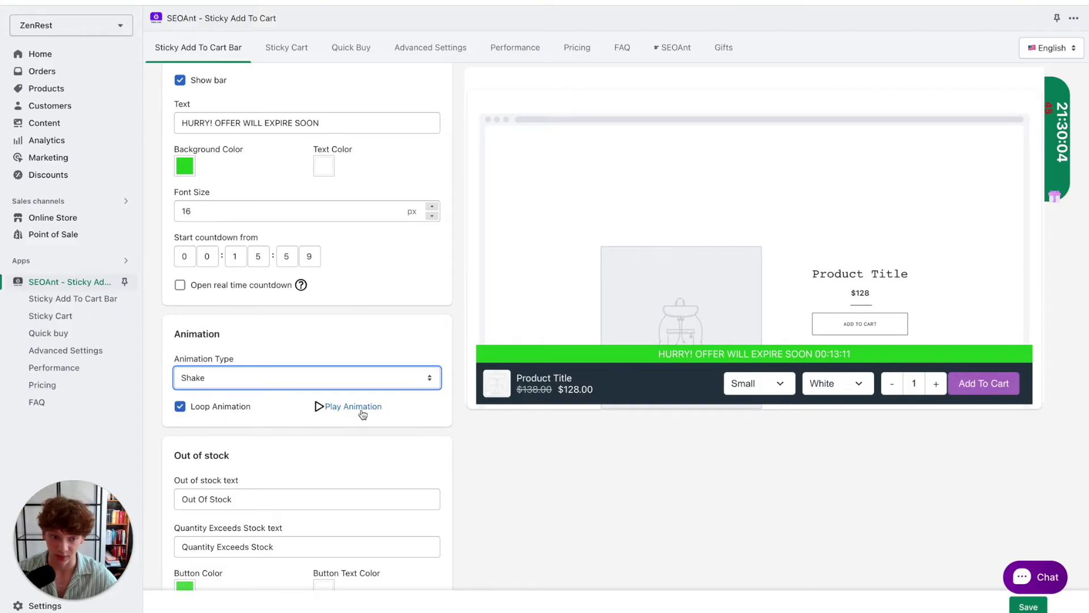
Step: Preview Swing, Bounce and Tada animations, then settle on looping Shake
click(342, 386)
click(297, 432)
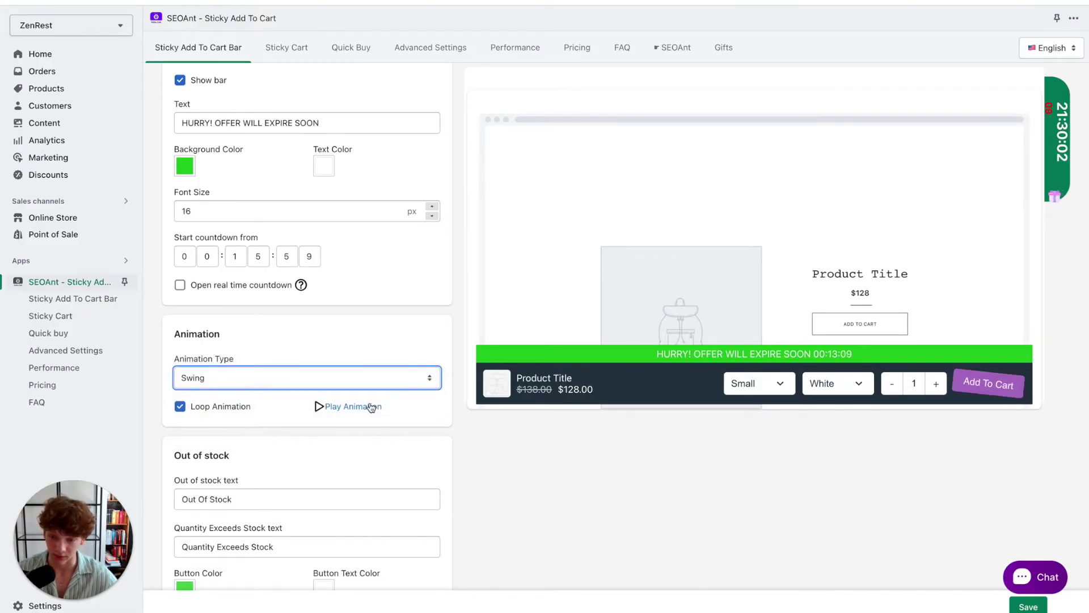
click(354, 379)
click(345, 363)
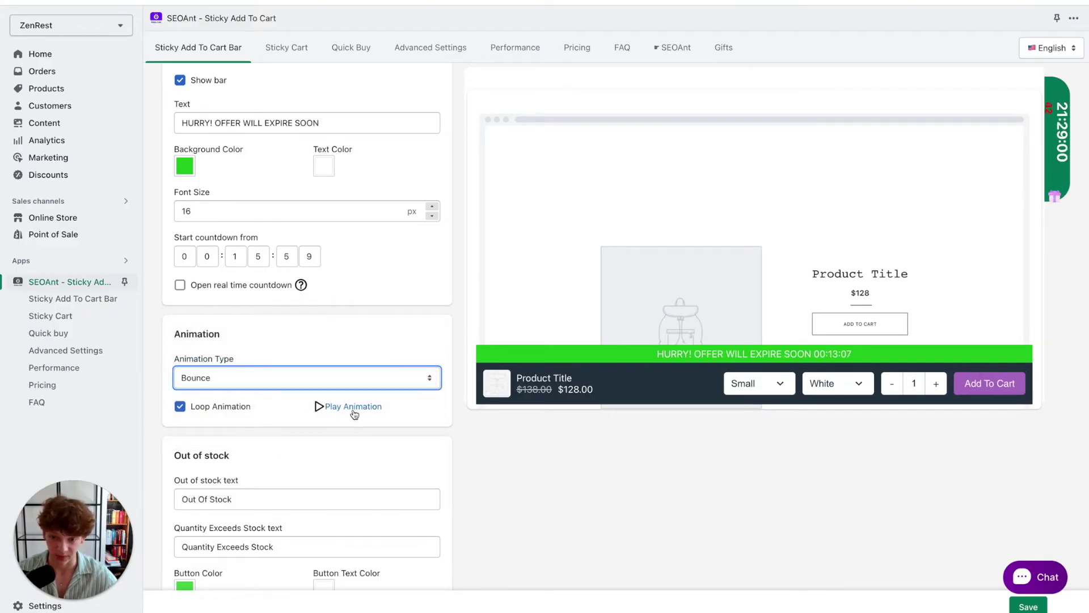
click(362, 377)
click(355, 360)
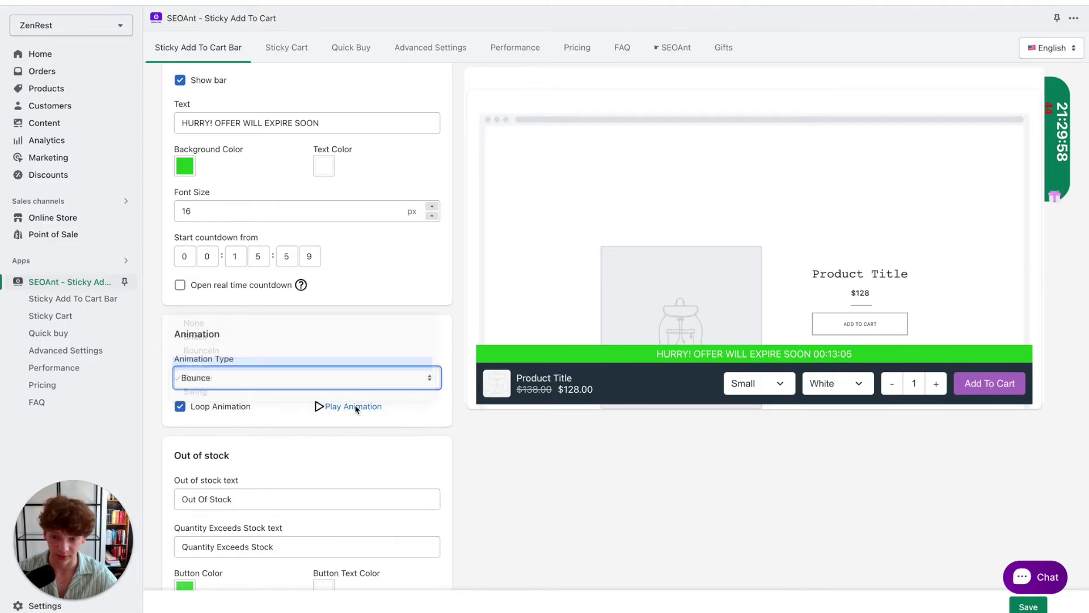
click(340, 378)
click(273, 280)
scroll(249, 431, down, 2)
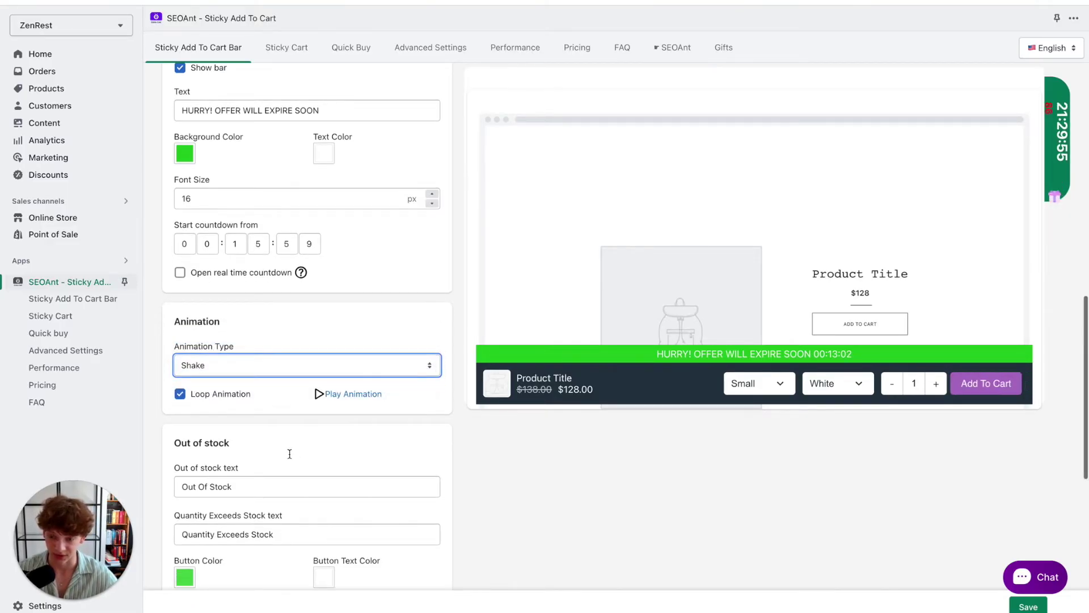
scroll(249, 431, down, 3)
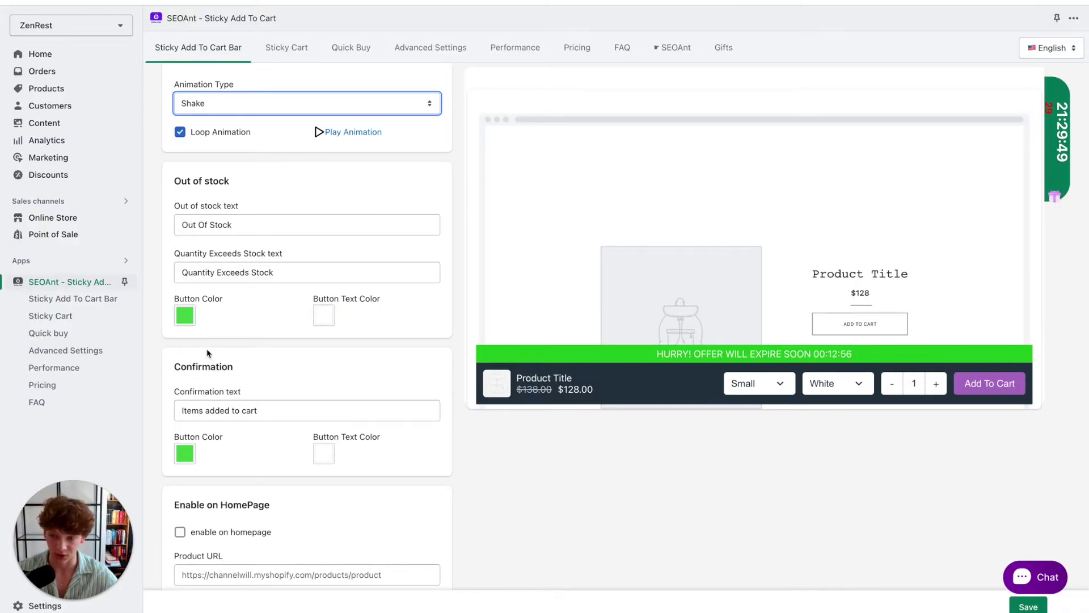
scroll(248, 329, down, 1)
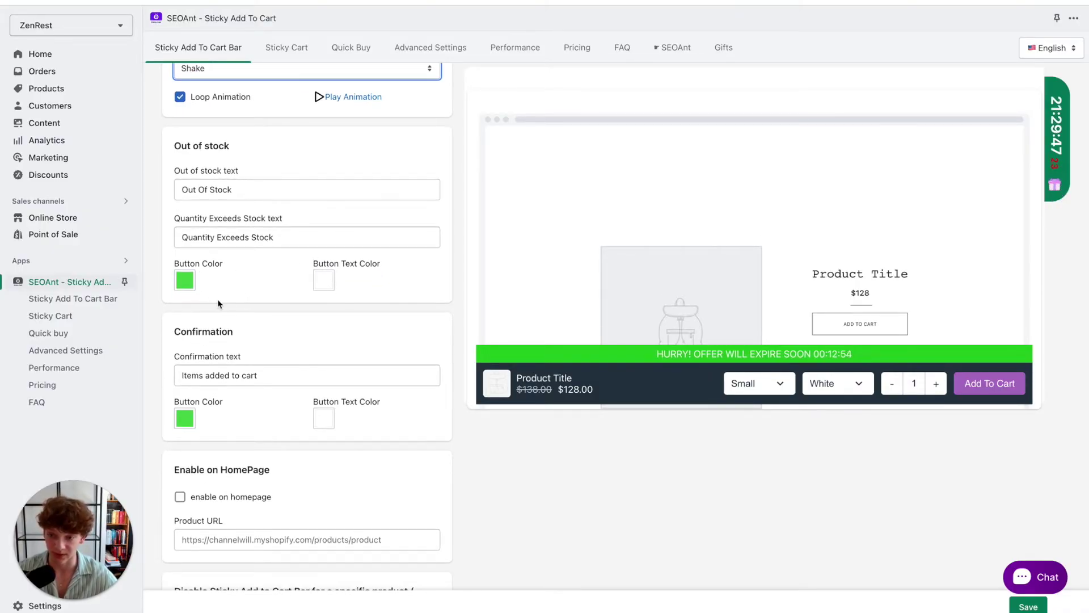
scroll(218, 306, down, 1)
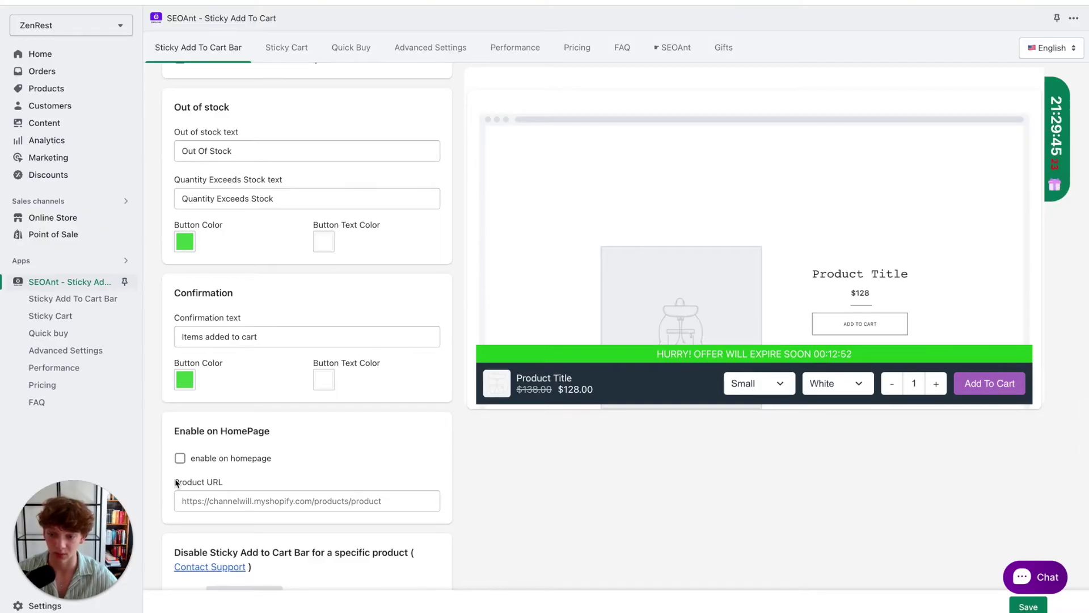
scroll(173, 491, down, 2)
scroll(261, 352, up, 1)
scroll(261, 378, down, 1)
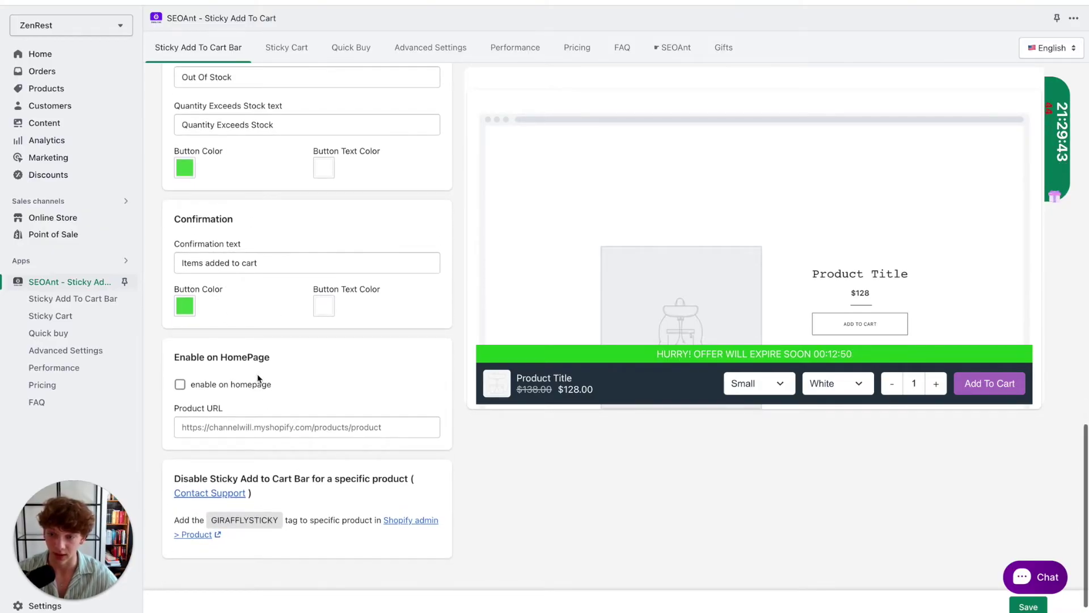
click(291, 265)
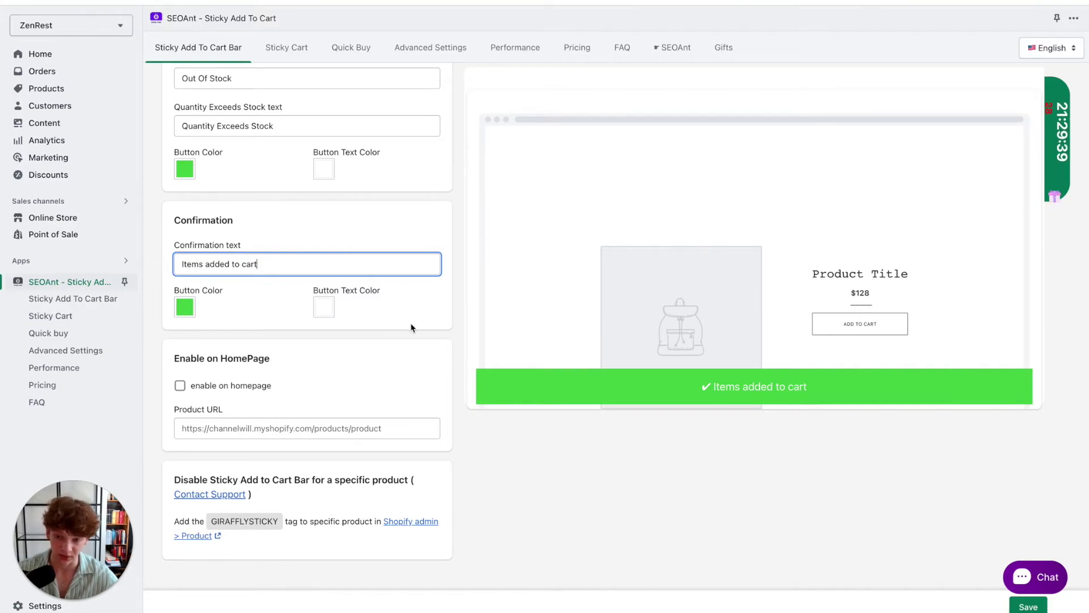
click(382, 360)
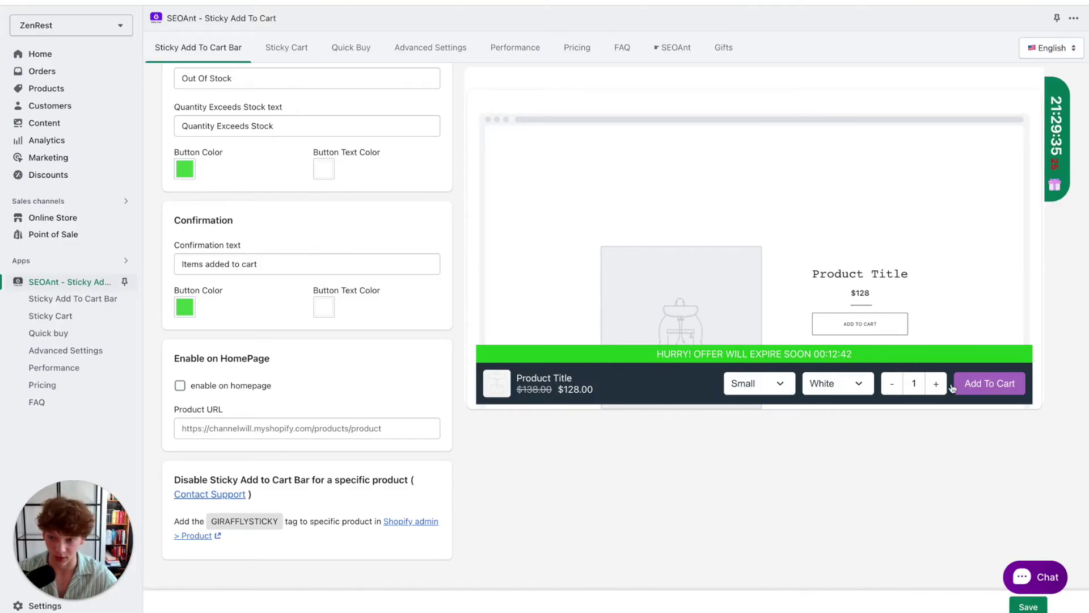
scroll(278, 348, up, 15)
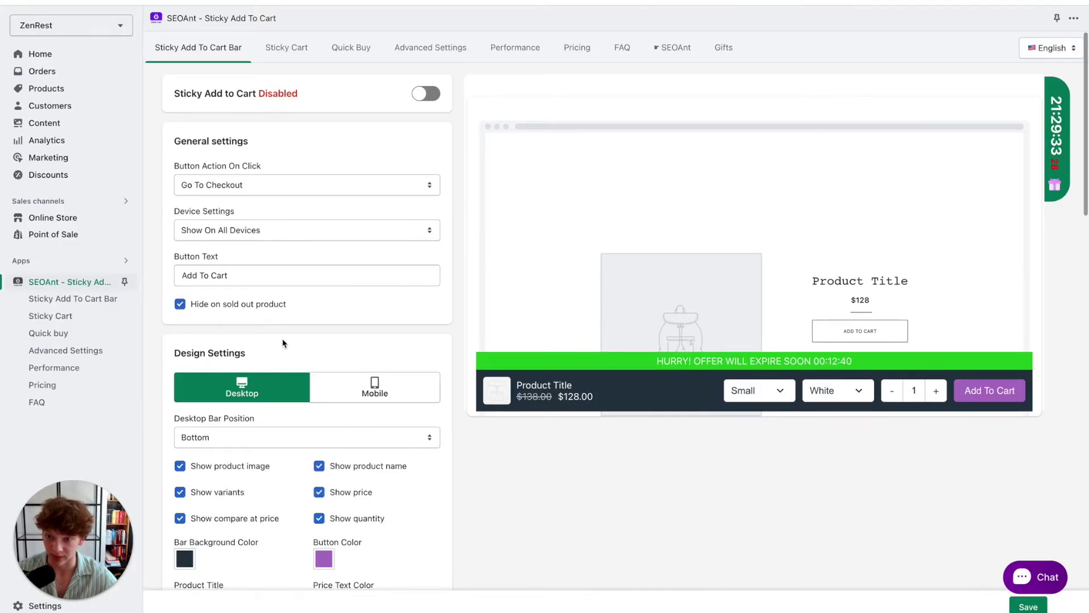
Step: Set the sticky bar button's on-click action to Go To Checkout
click(211, 186)
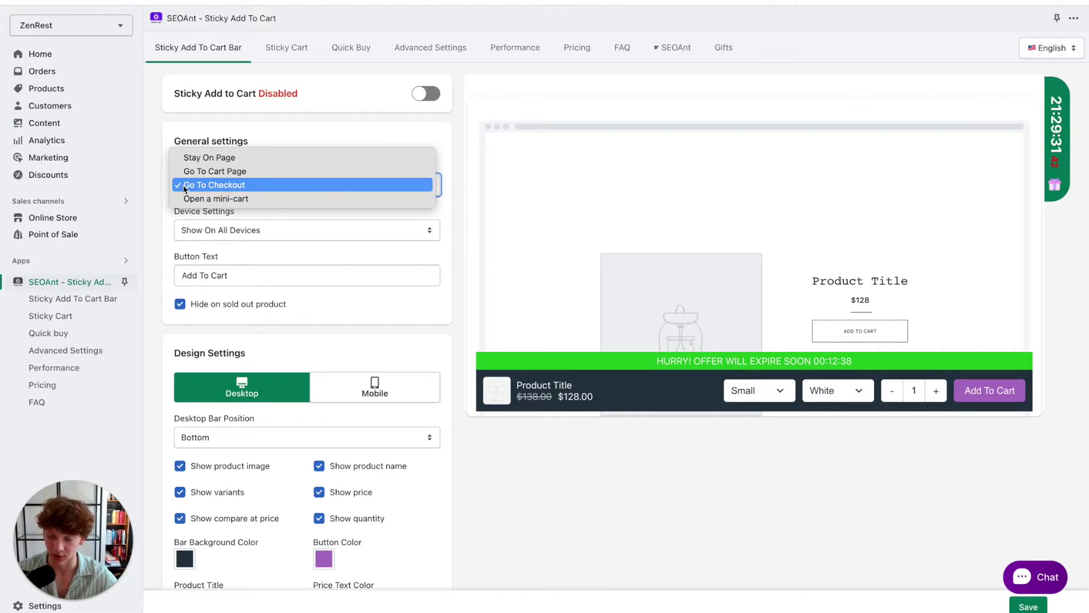
click(183, 187)
click(258, 185)
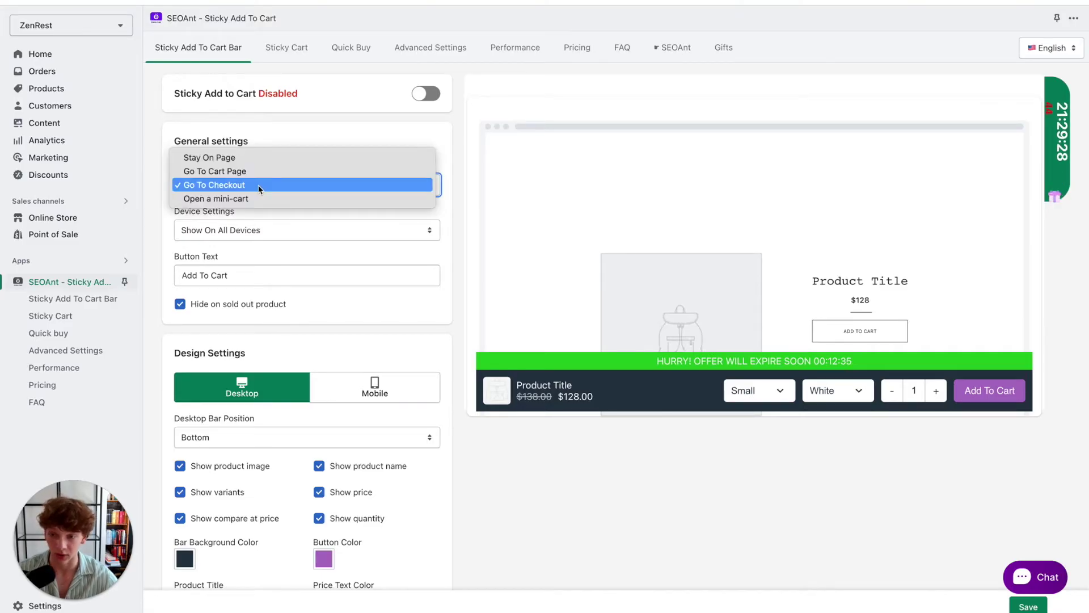
click(257, 185)
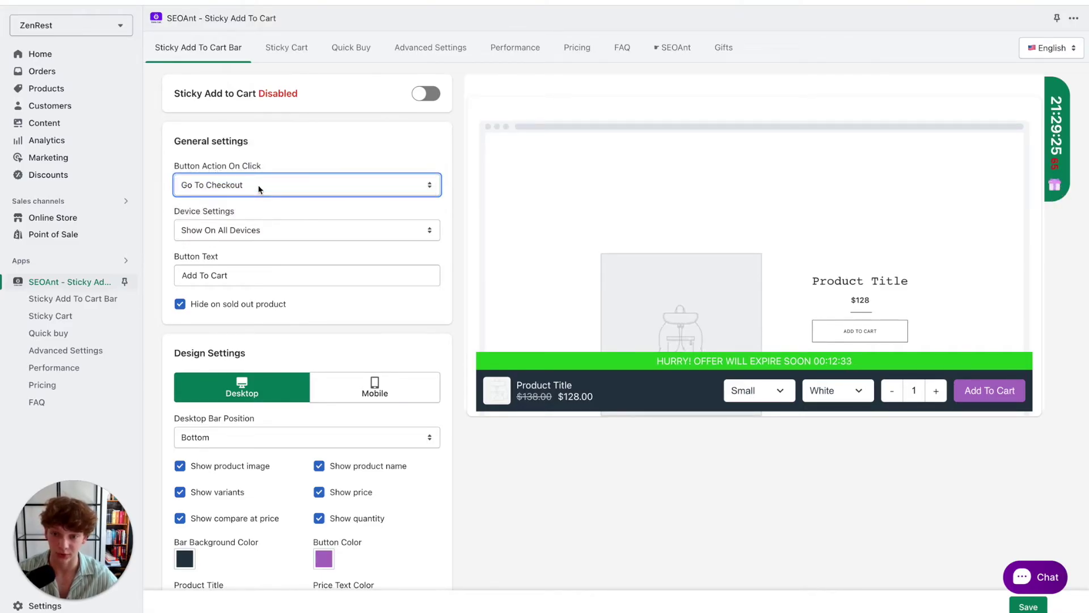
click(257, 185)
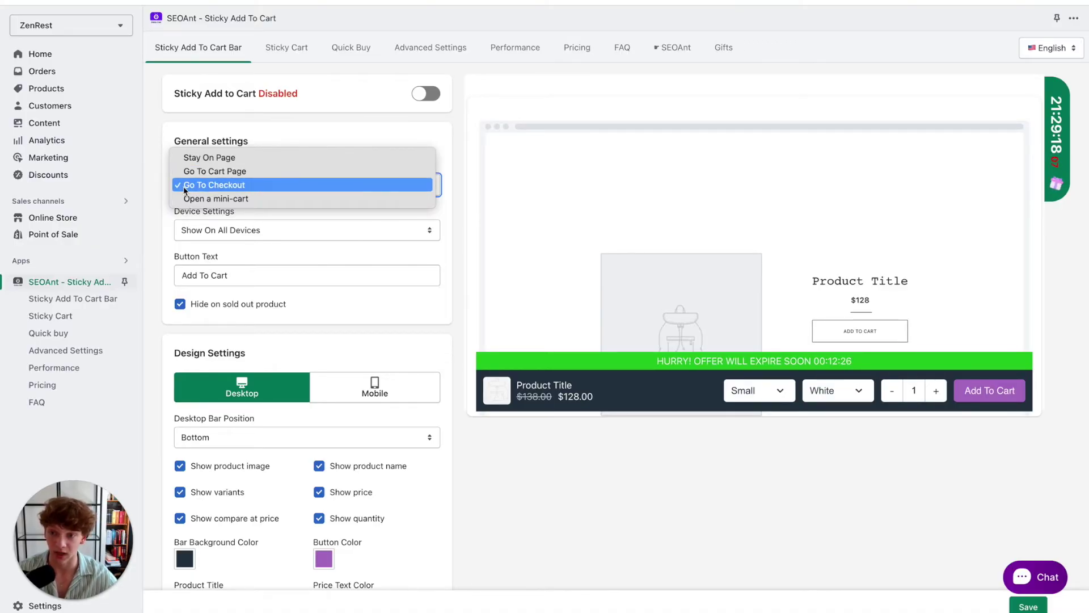
click(253, 189)
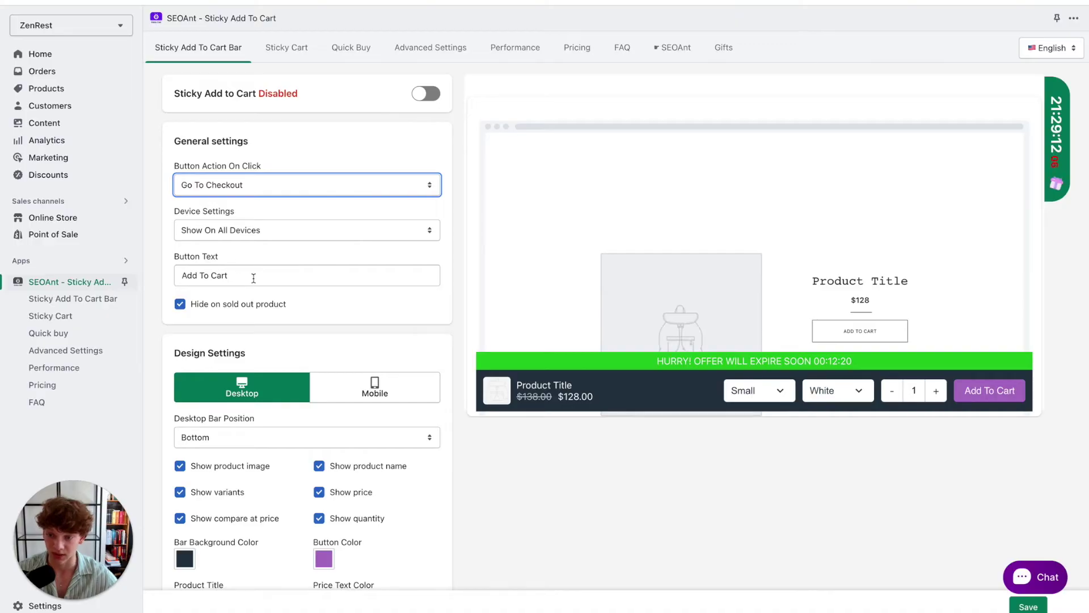
Step: Save the sticky bar settings and switch the Sticky Add to Cart bar on
drag(254, 278, 153, 279)
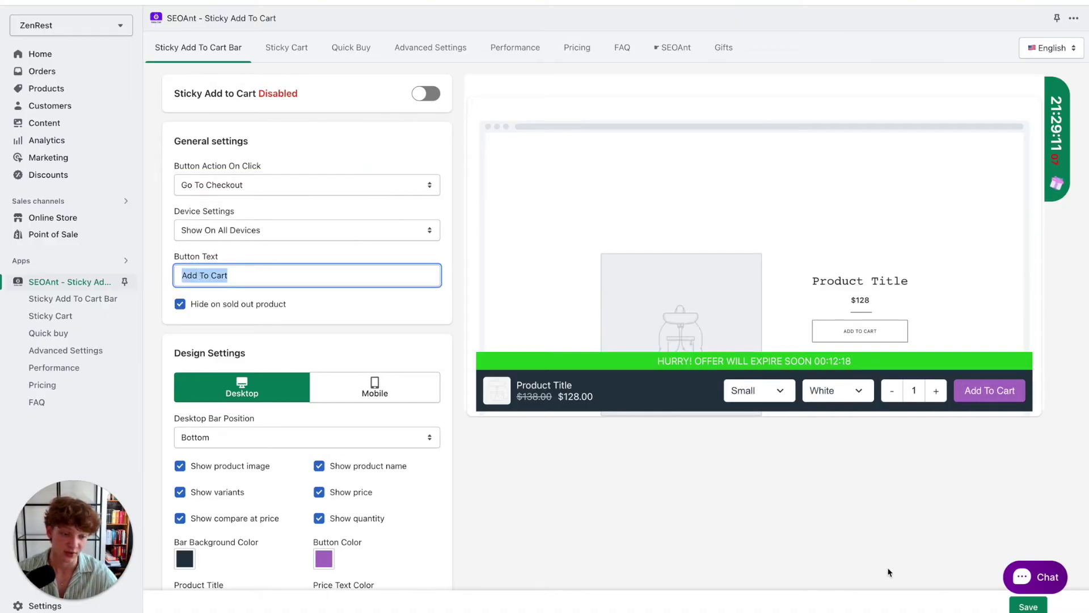
click(1028, 606)
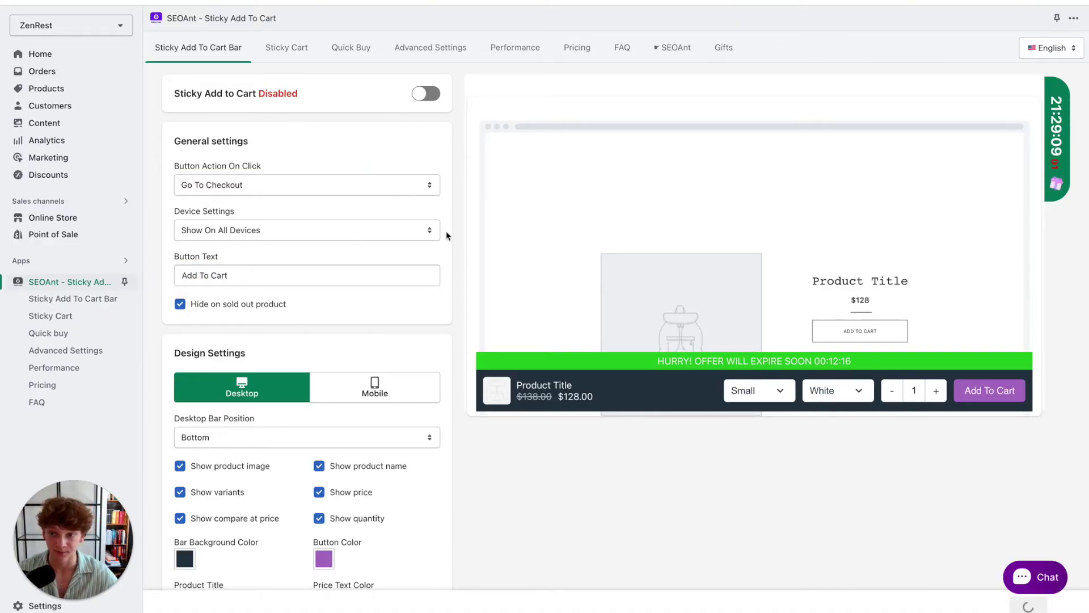
click(424, 96)
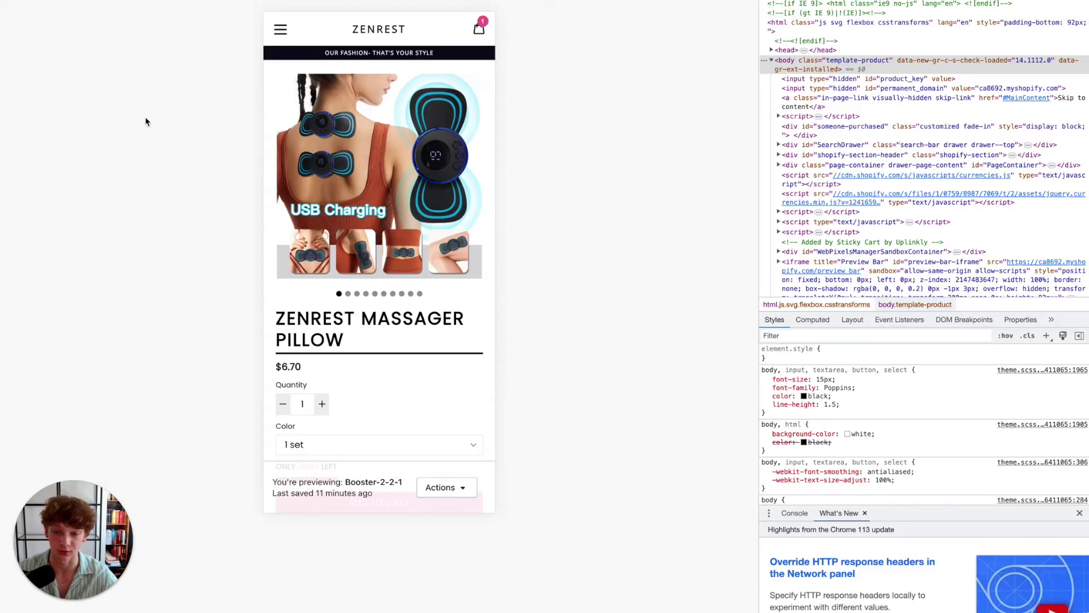
Step: Hide the theme preview bar and scroll the product page to test the sticky Add To Cart bar
click(445, 487)
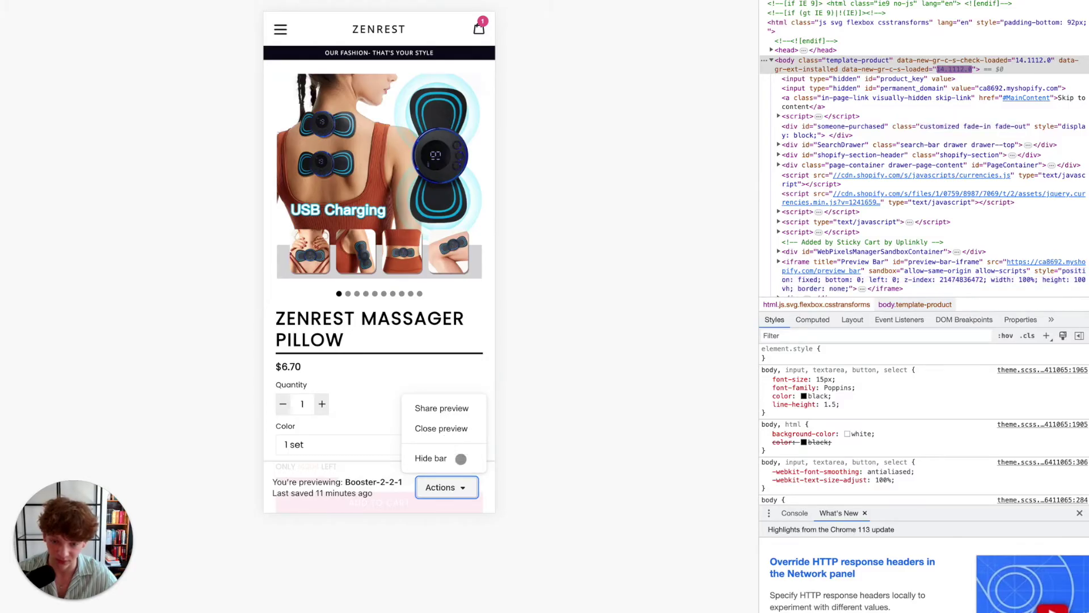
click(463, 471)
scroll(425, 454, down, 1)
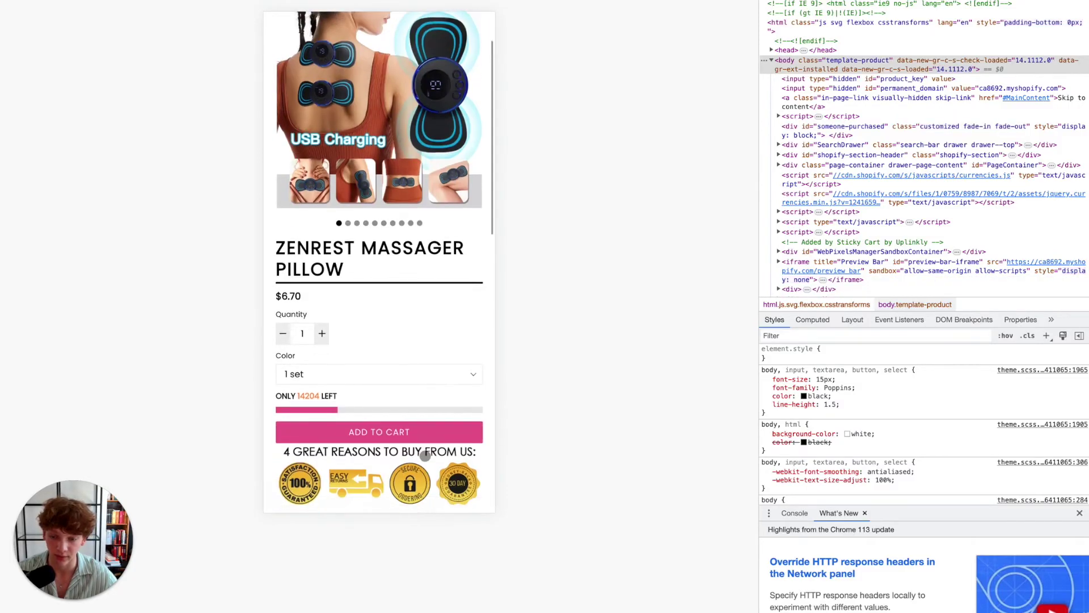
scroll(405, 362, down, 2)
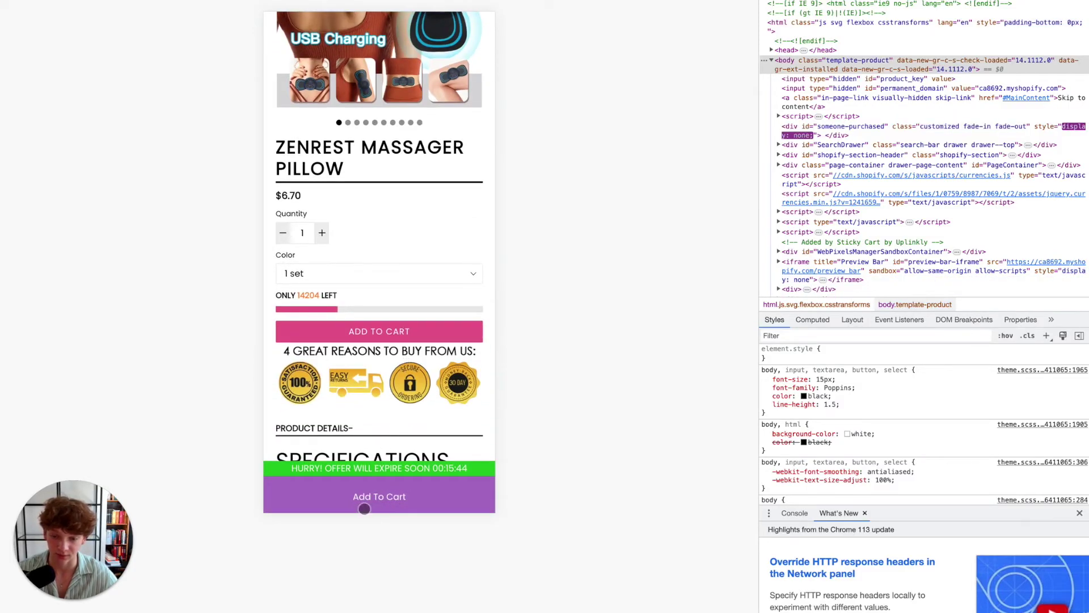
scroll(370, 487, up, 4)
scroll(391, 494, down, 1)
scroll(384, 453, down, 1)
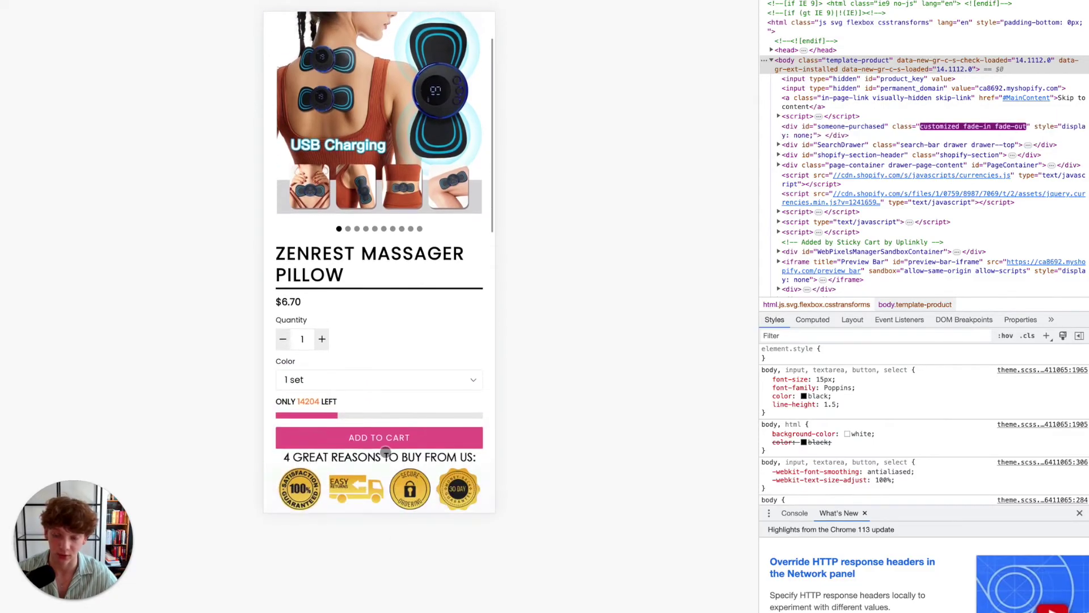
scroll(510, 455, down, 2)
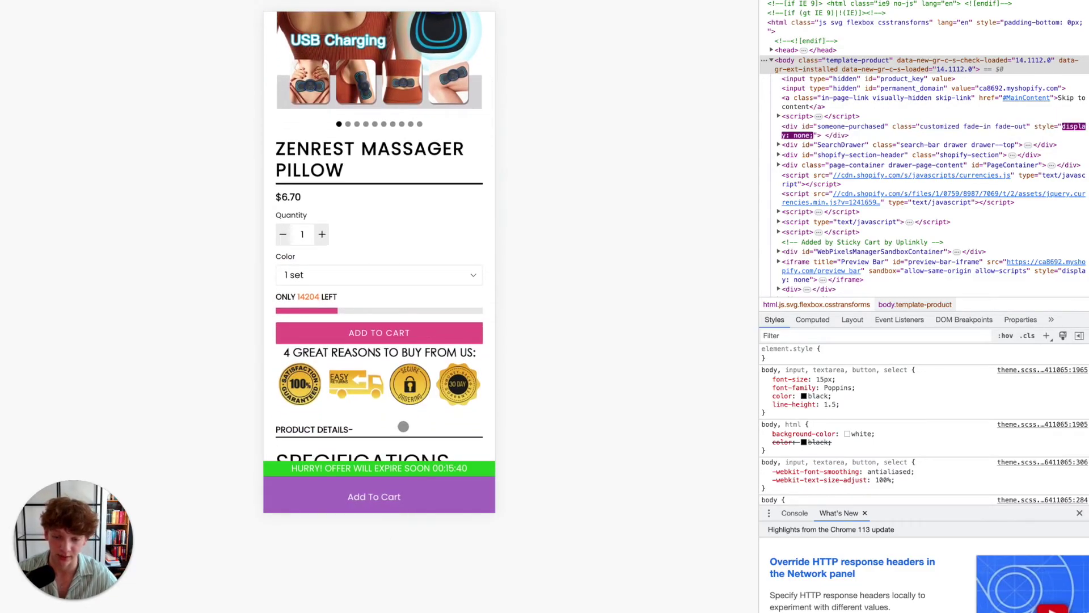
scroll(403, 426, down, 2)
scroll(403, 425, down, 2)
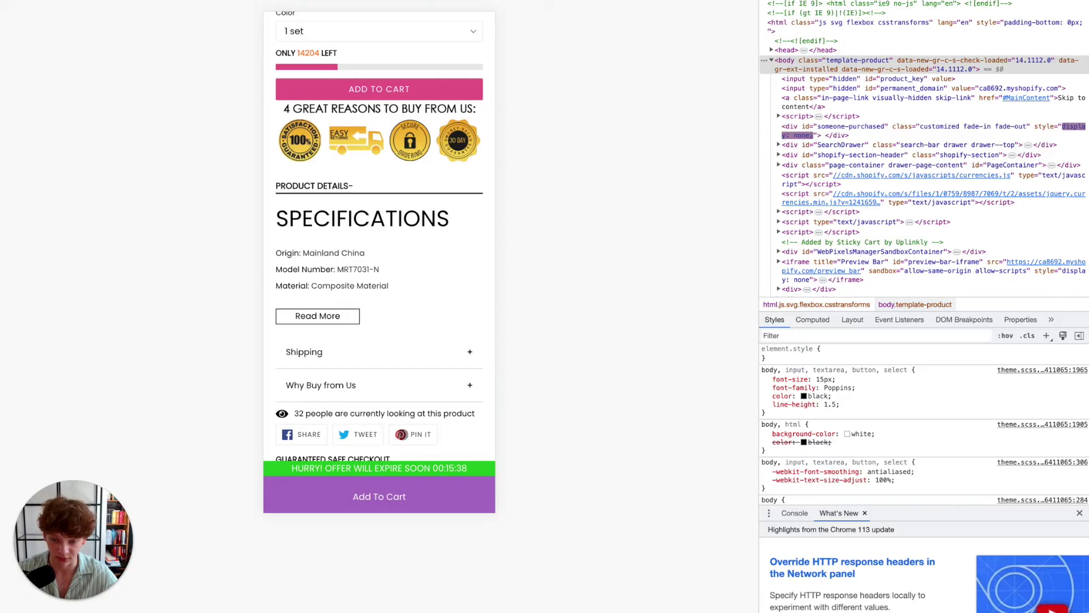
scroll(403, 448, down, 6)
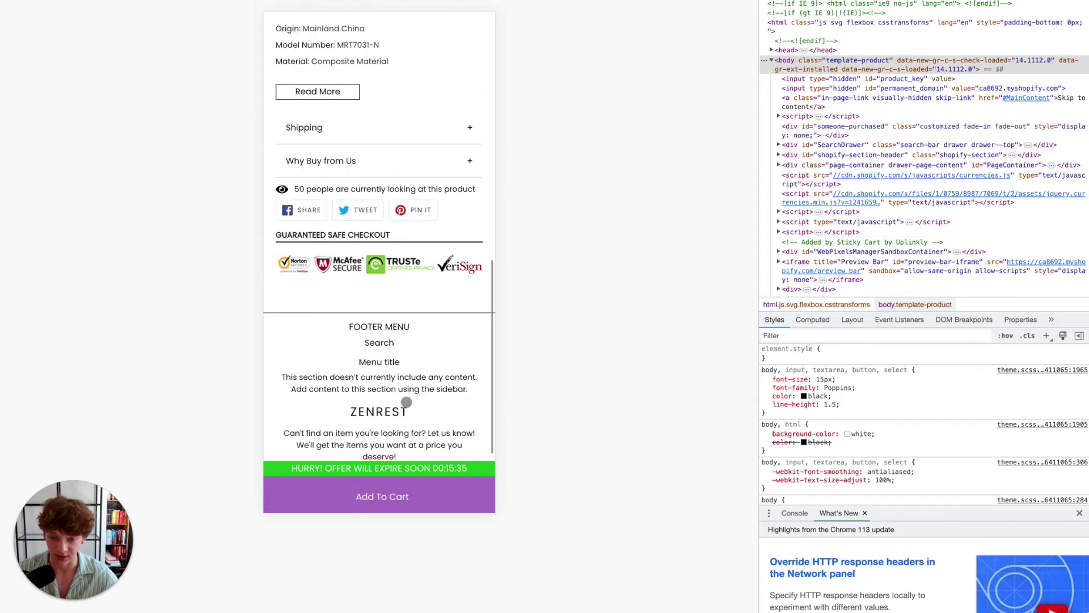
scroll(399, 341, up, 4)
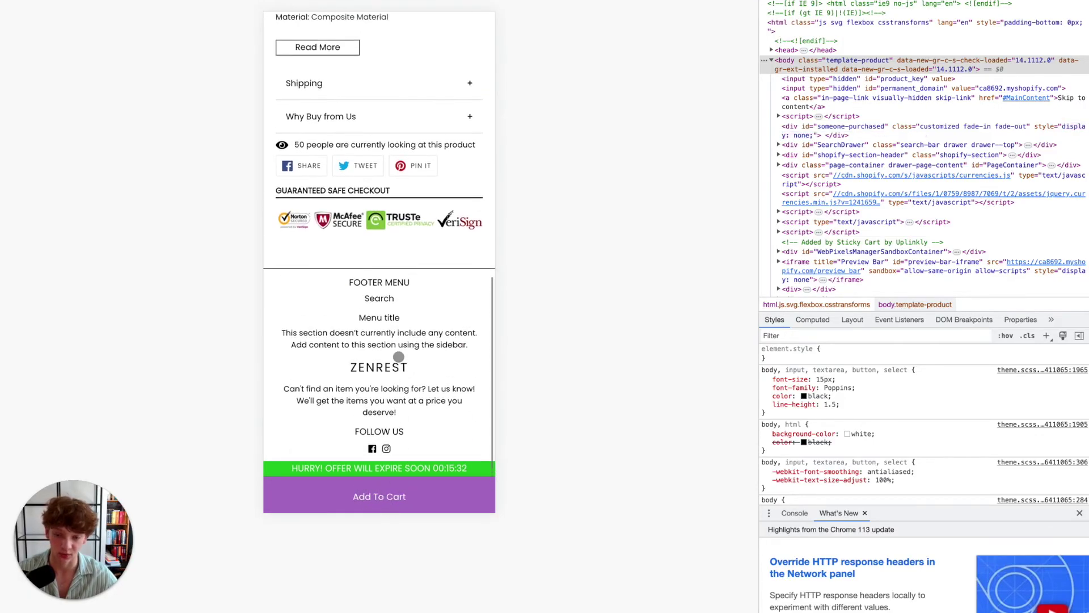
scroll(399, 356, up, 2)
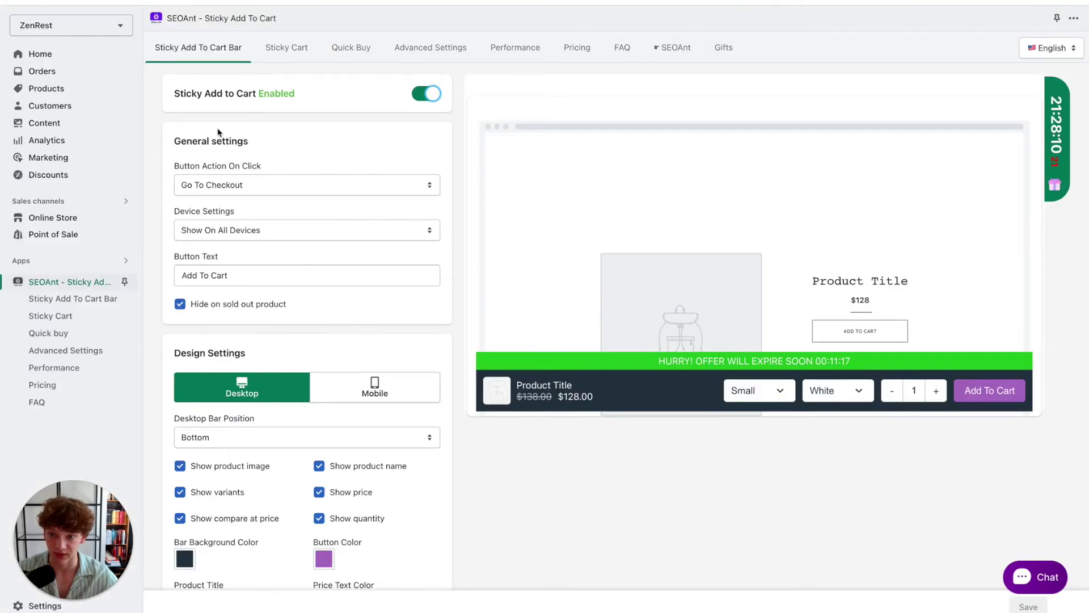
Step: On the Mobile design tab, leave the title, variants and price font sizes at 16
click(400, 372)
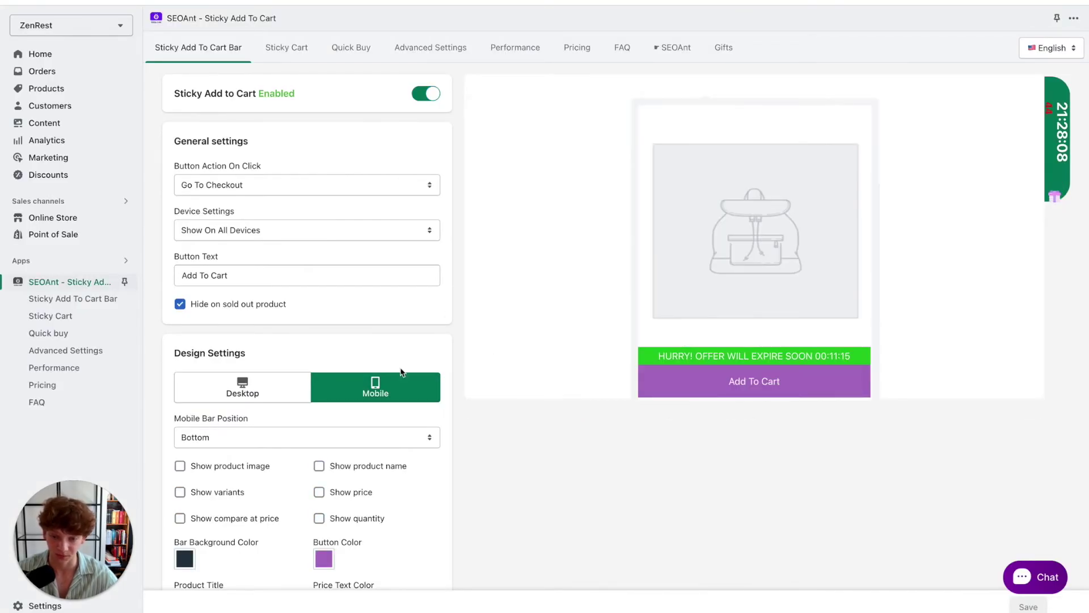
scroll(400, 372, down, 5)
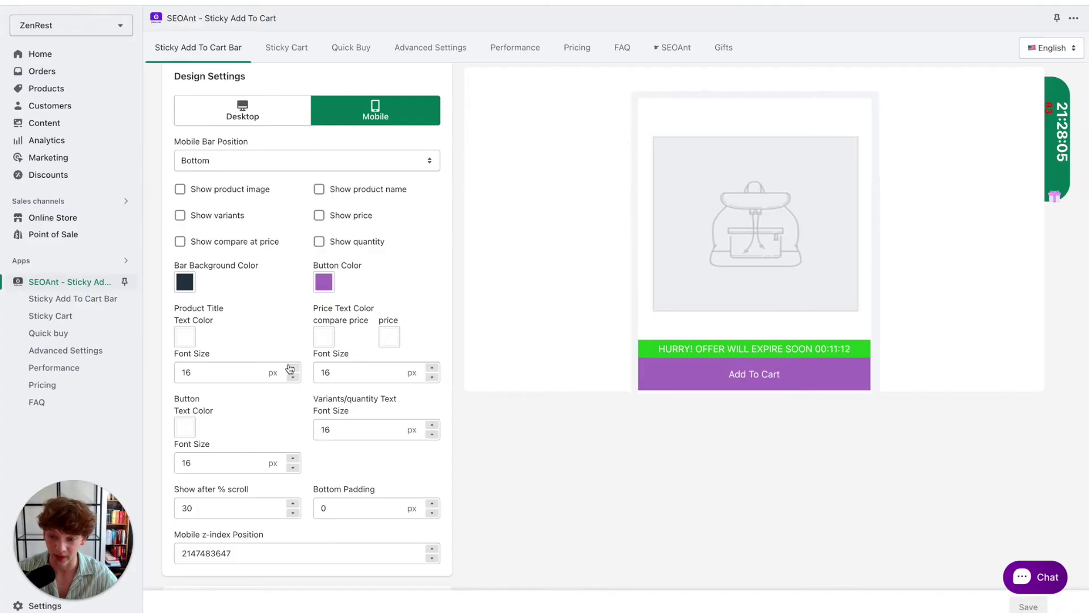
click(292, 368)
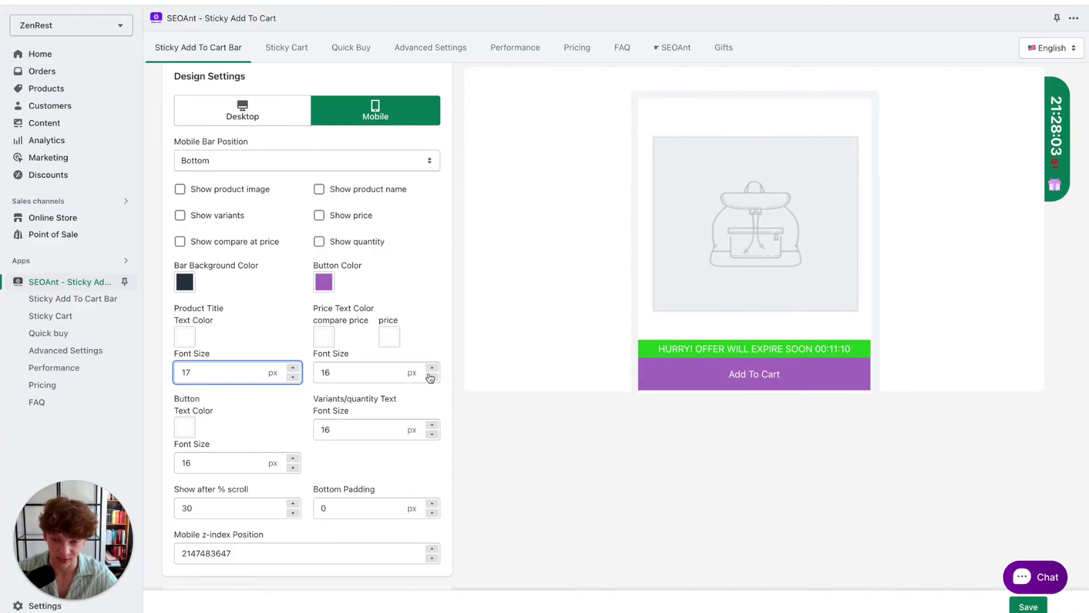
click(293, 377)
double_click(433, 425)
click(433, 433)
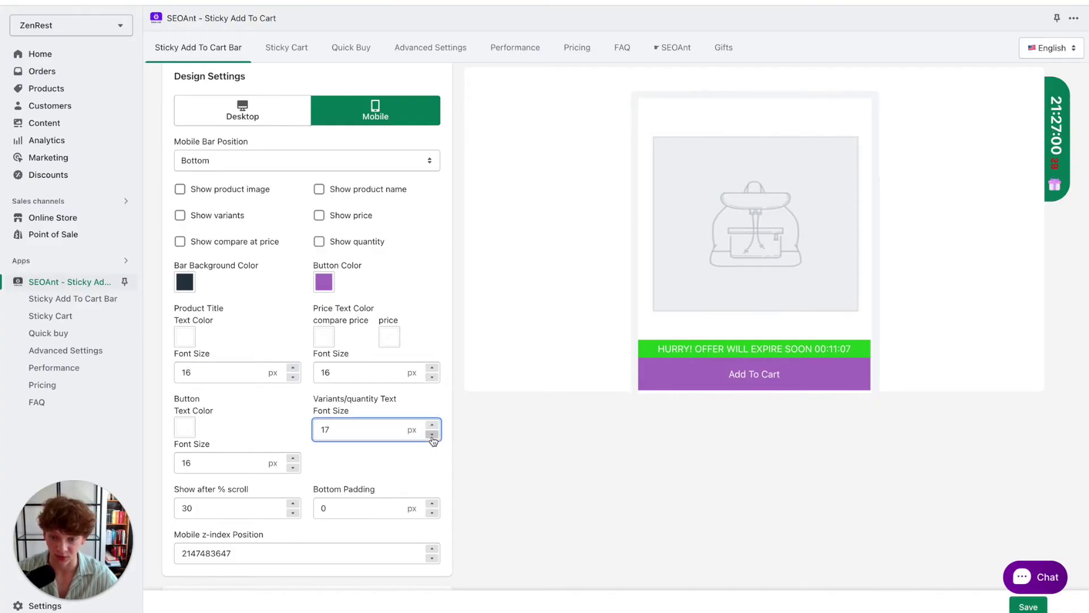
click(433, 433)
click(432, 369)
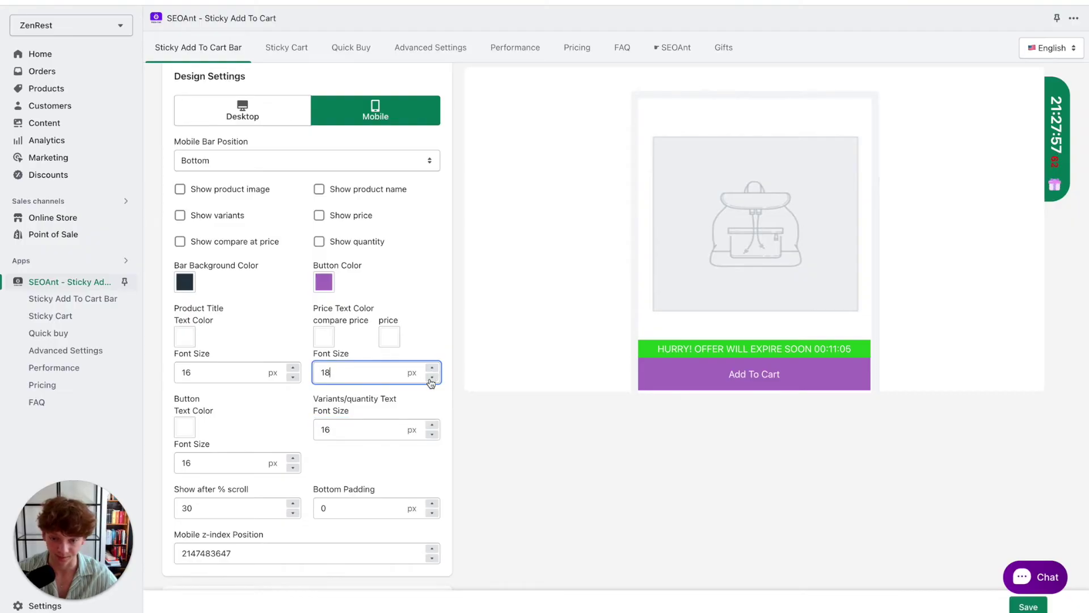
click(432, 378)
click(432, 378)
Step: Raise the mobile button text font size to 20 px and save the settings
click(295, 459)
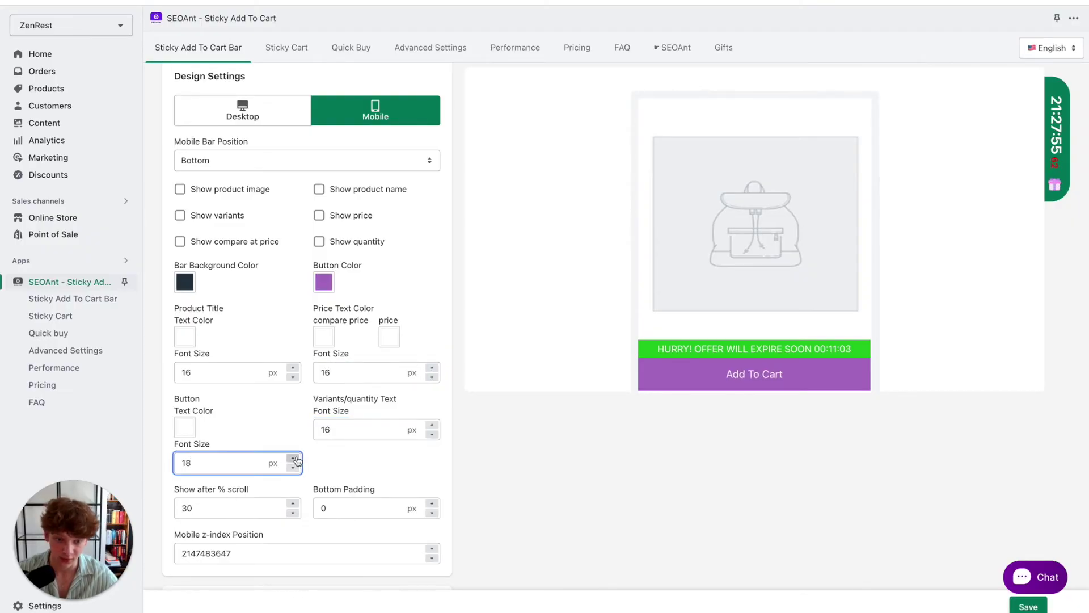
click(295, 460)
click(295, 459)
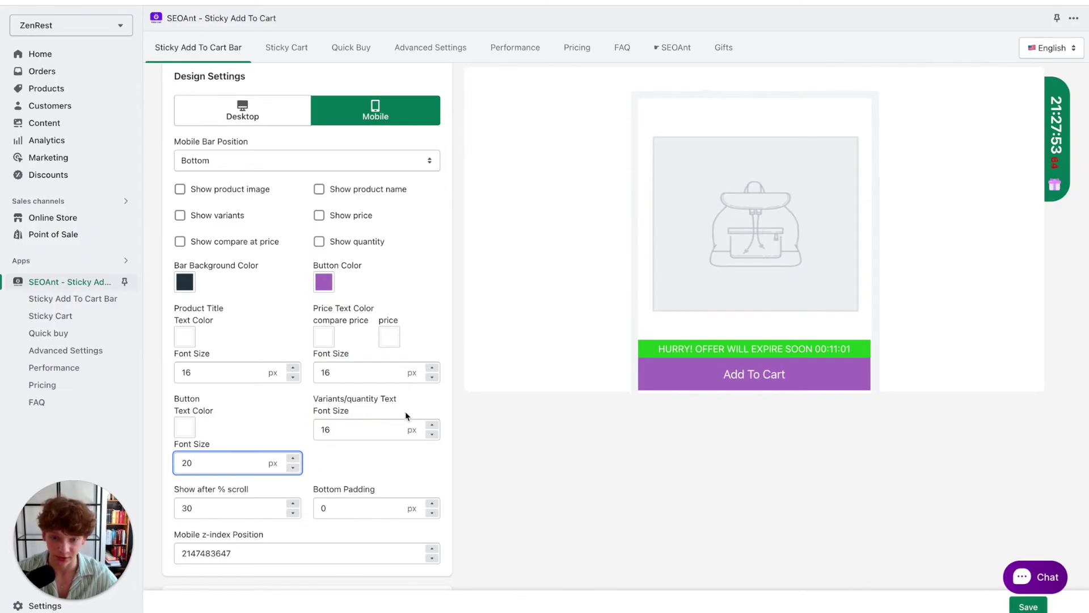
scroll(406, 416, down, 15)
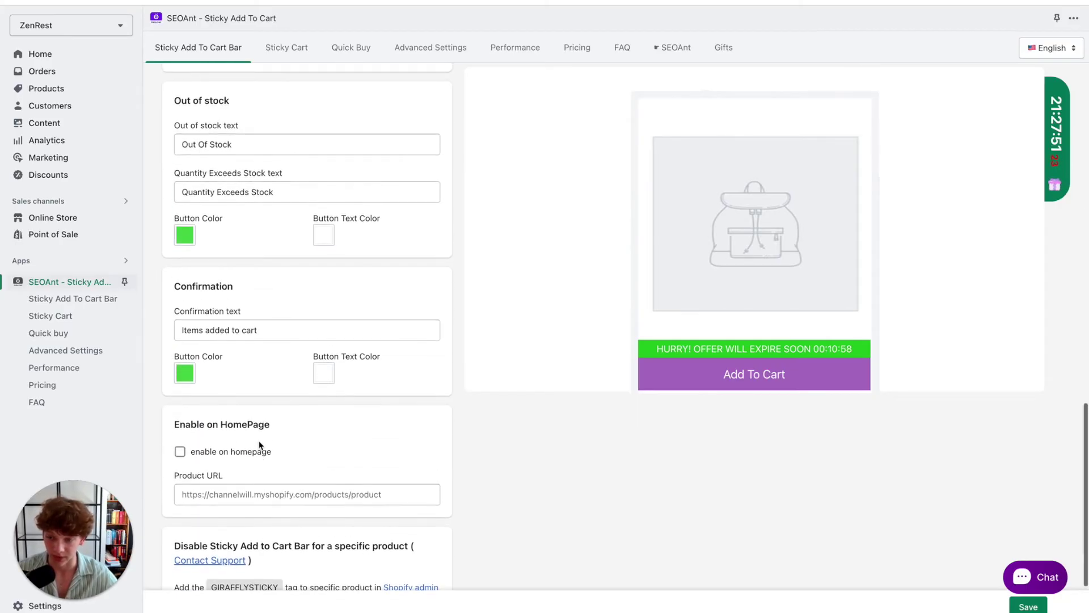
scroll(259, 446, up, 2)
scroll(255, 424, up, 13)
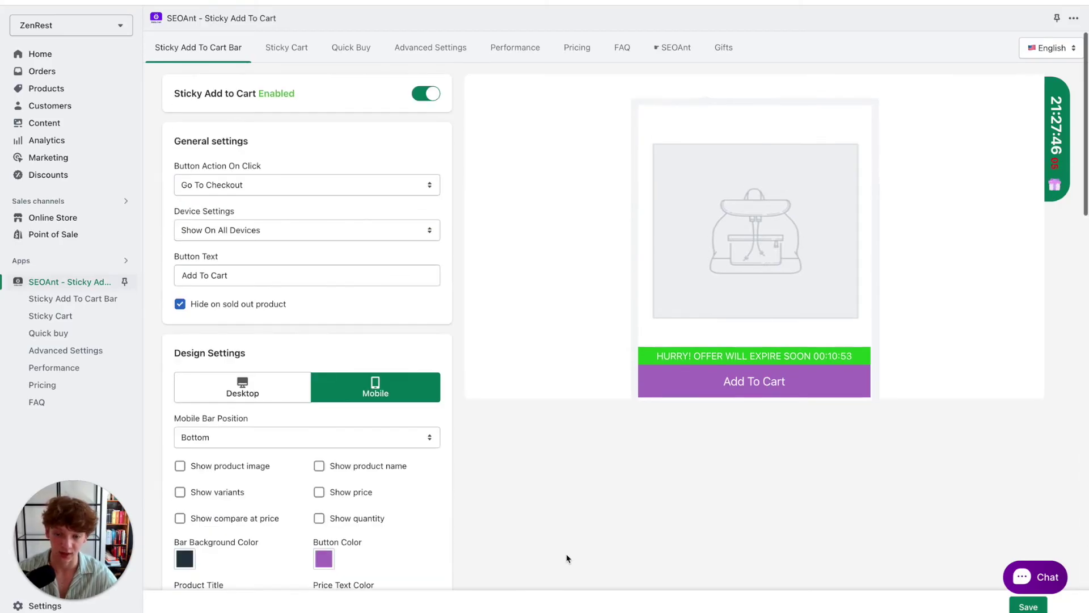
click(1028, 606)
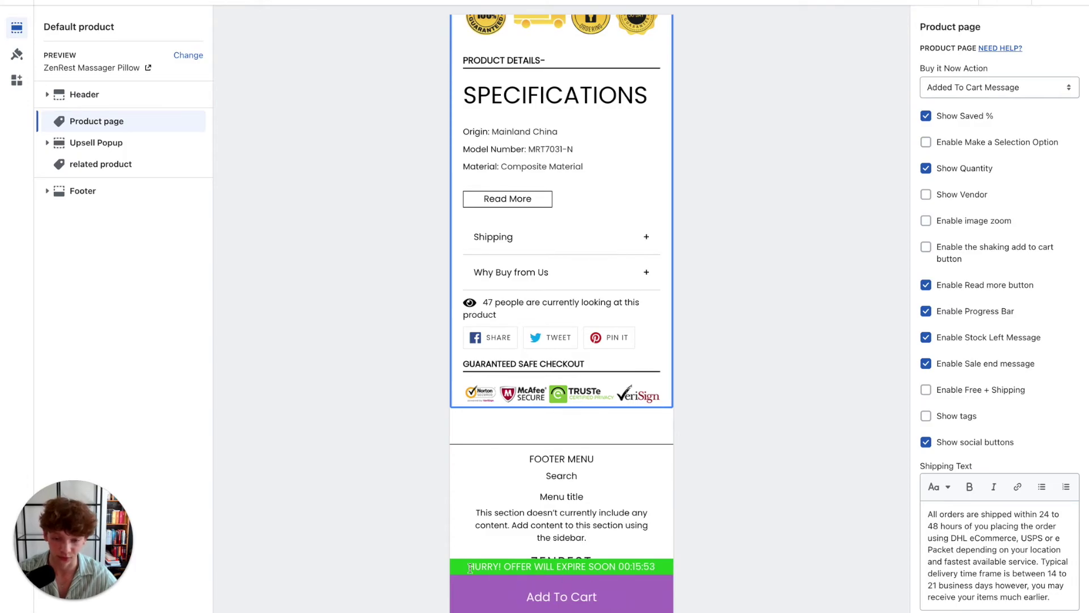
Step: Inspect the sticky bar's HURRY countdown message above the Add To Cart button in the mobile preview
drag(470, 567, 655, 567)
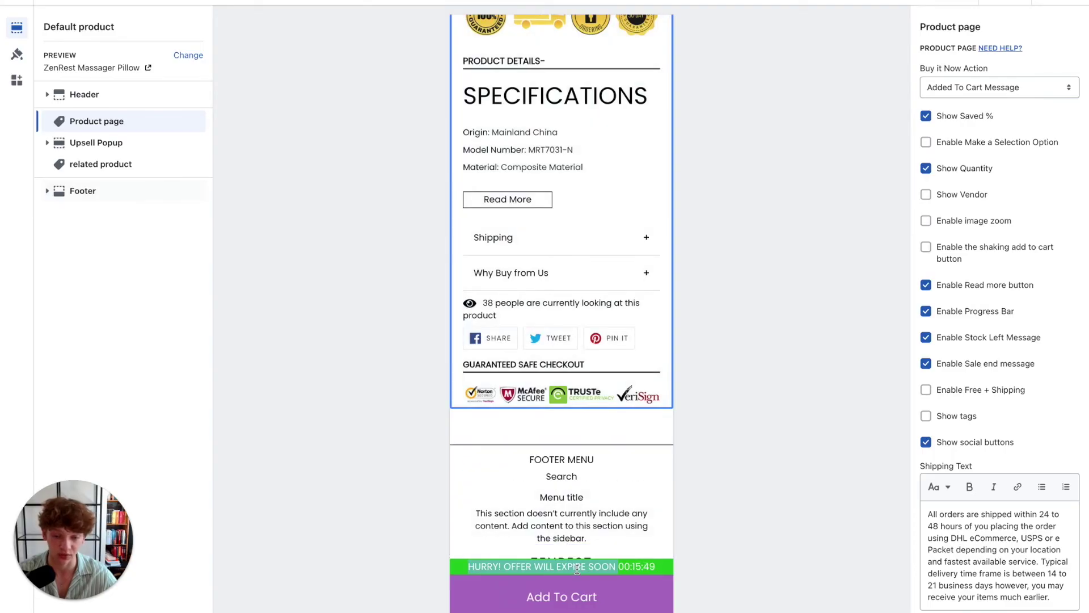
drag(503, 567, 617, 567)
scroll(593, 368, up, 5)
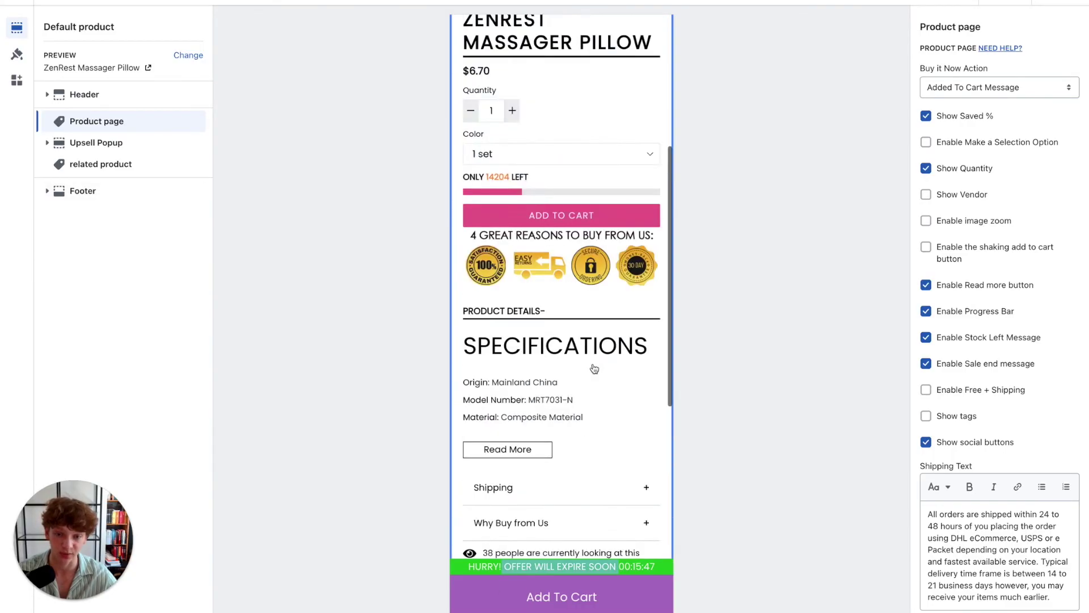
scroll(594, 369, up, 6)
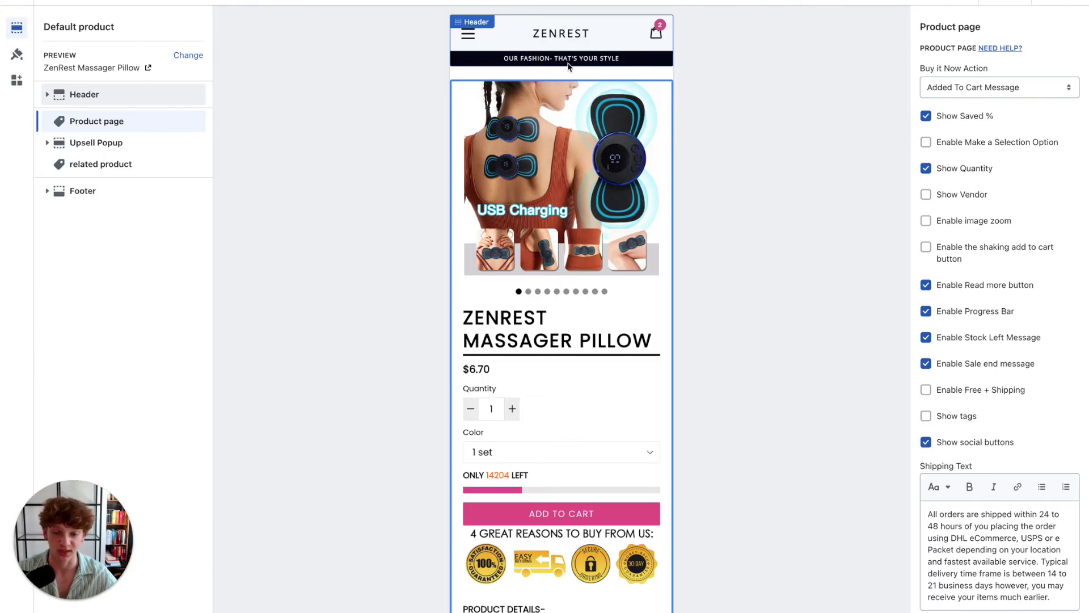
scroll(476, 319, down, 3)
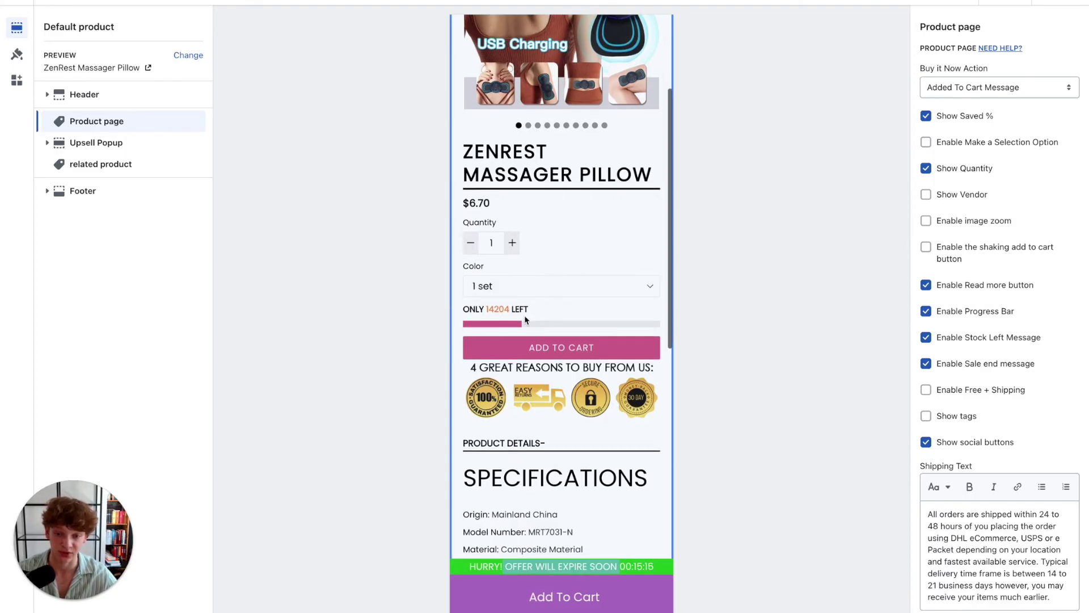
scroll(525, 319, down, 1)
click(494, 568)
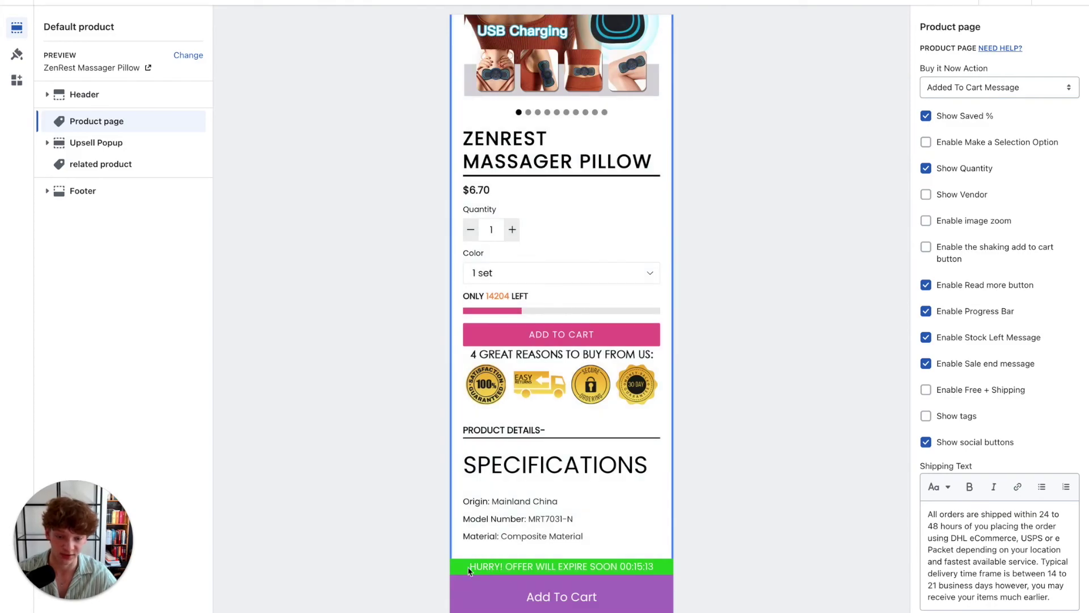
drag(514, 568, 658, 574)
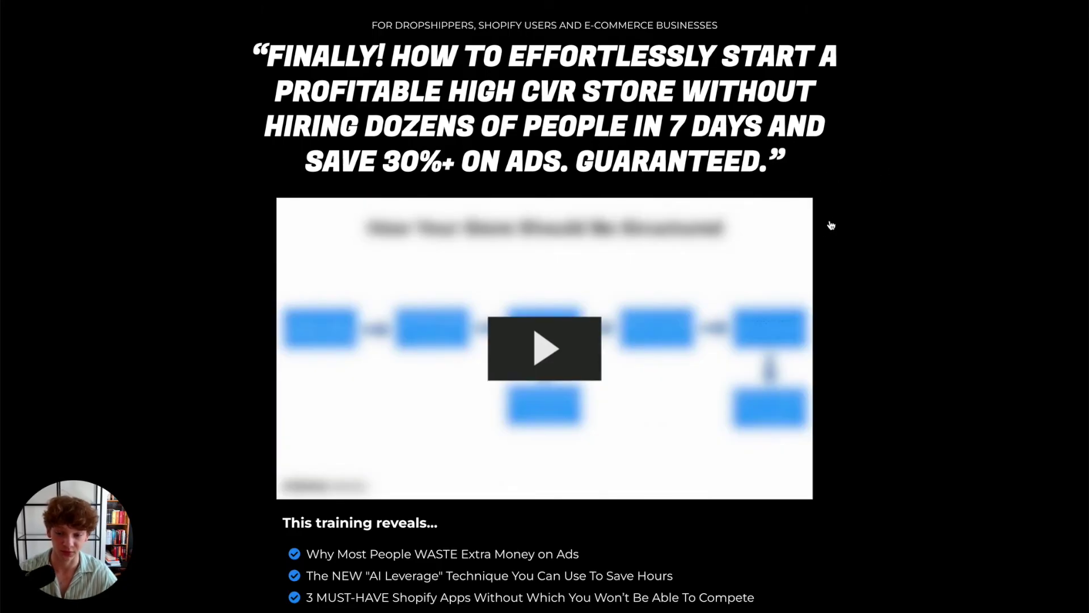
scroll(832, 225, down, 1)
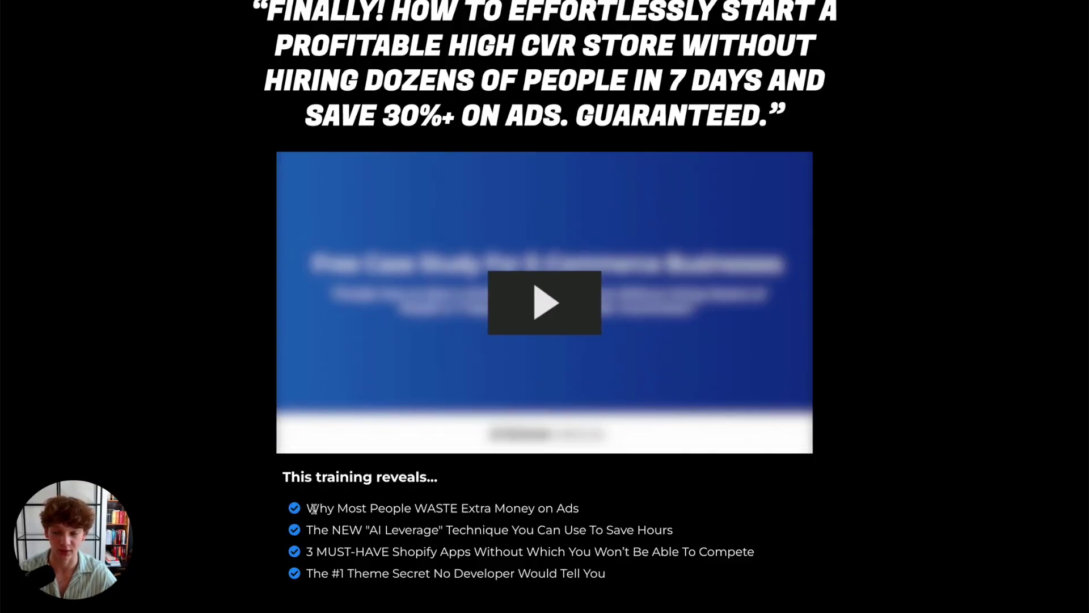
drag(391, 530, 647, 529)
click(647, 529)
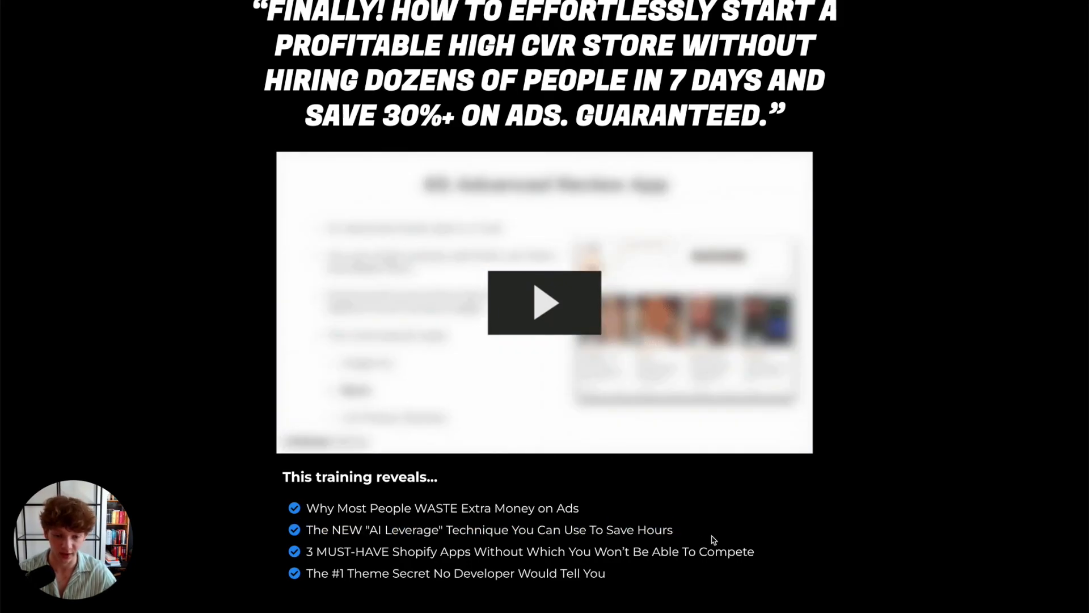
scroll(713, 536, down, 1)
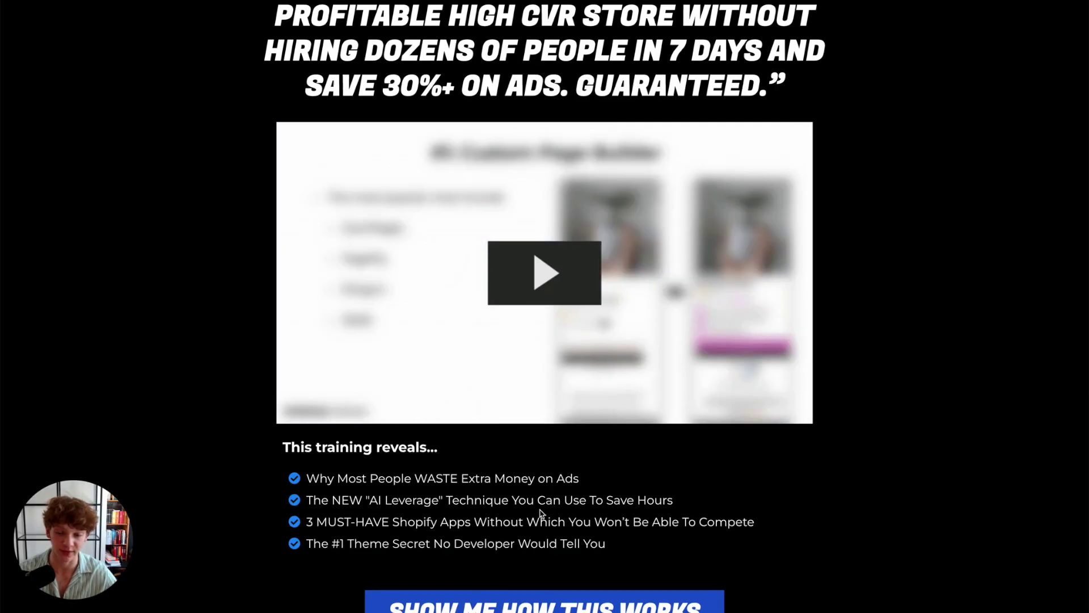
drag(309, 516, 510, 522)
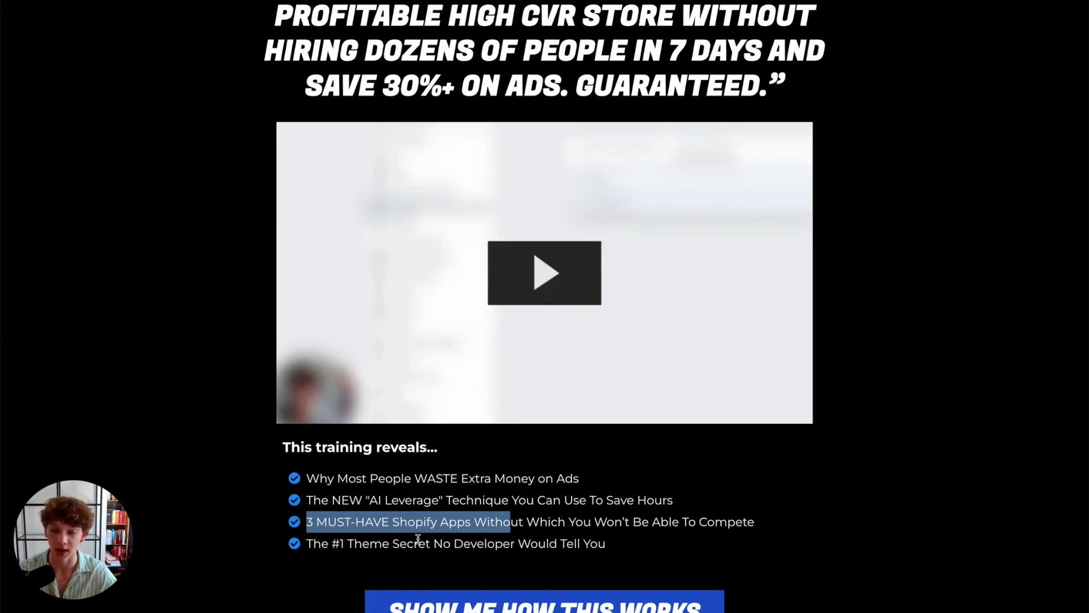
drag(308, 543, 550, 544)
click(623, 549)
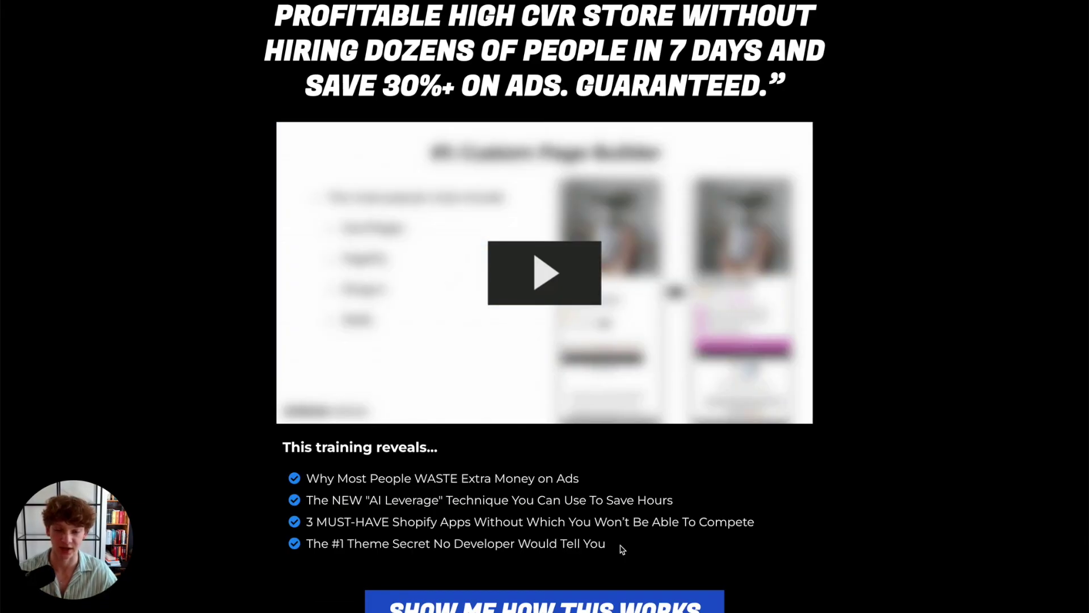
scroll(624, 548, down, 1)
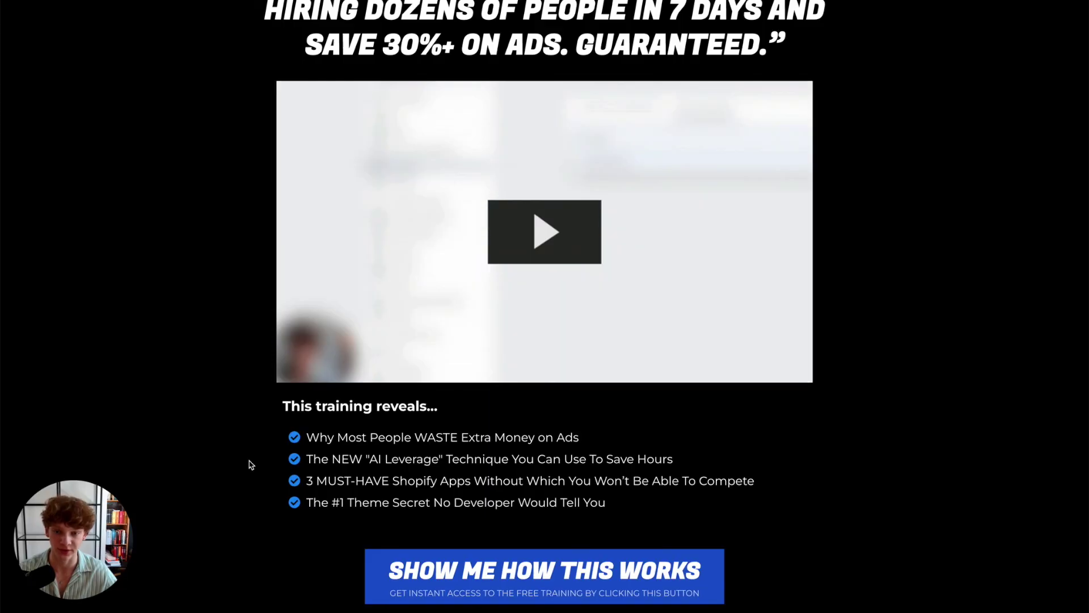
scroll(251, 465, up, 1)
scroll(251, 465, up, 2)
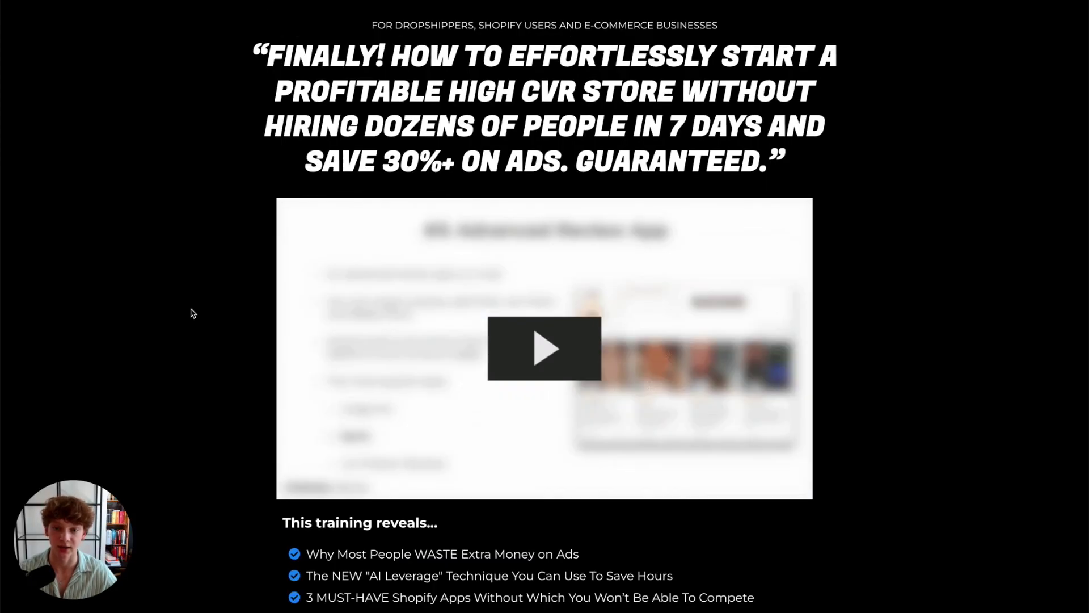